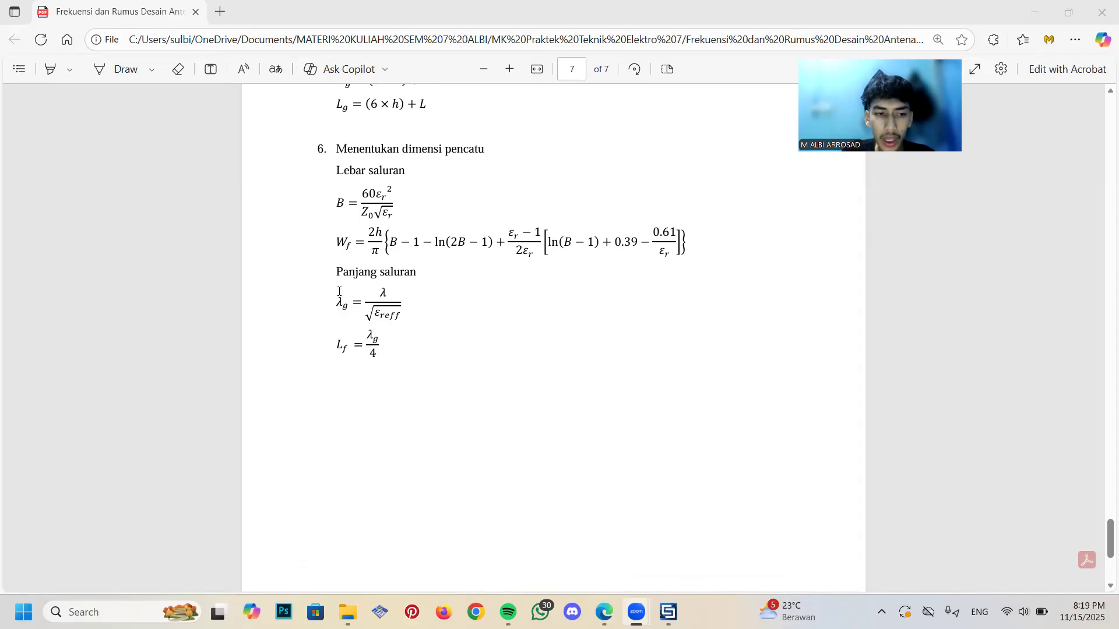
Review the feed-line and patch dimension formulas in the rectangular microstrip antenna design document
scroll(338, 291, down, 1)
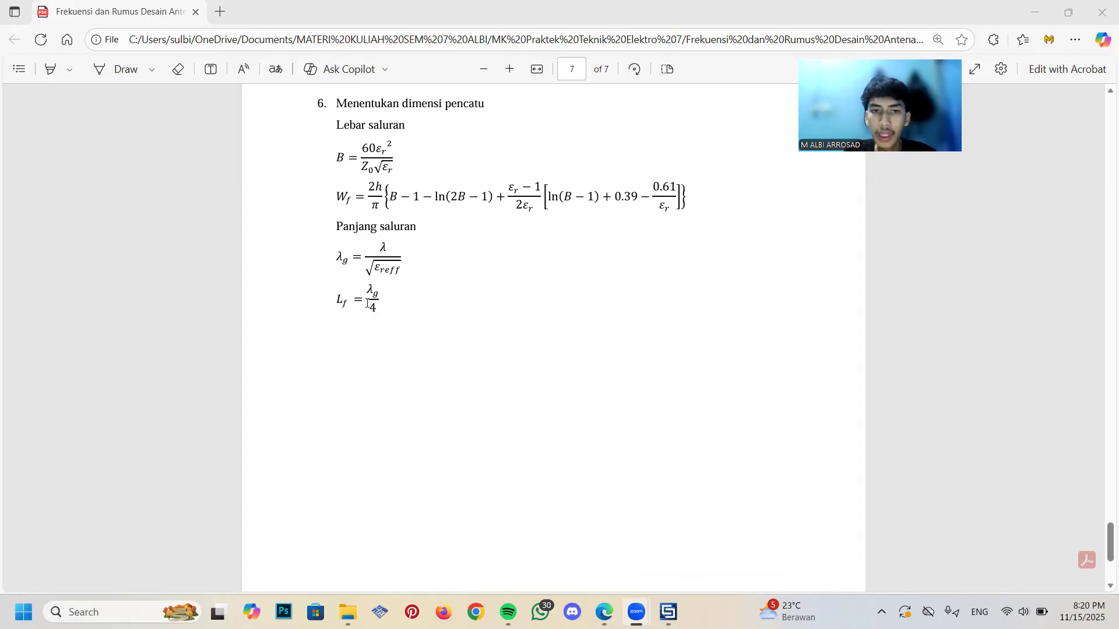
scroll(477, 268, up, 7)
scroll(476, 268, up, 6)
ctrl+scroll(525, 315, down, 2)
scroll(534, 326, up, 3)
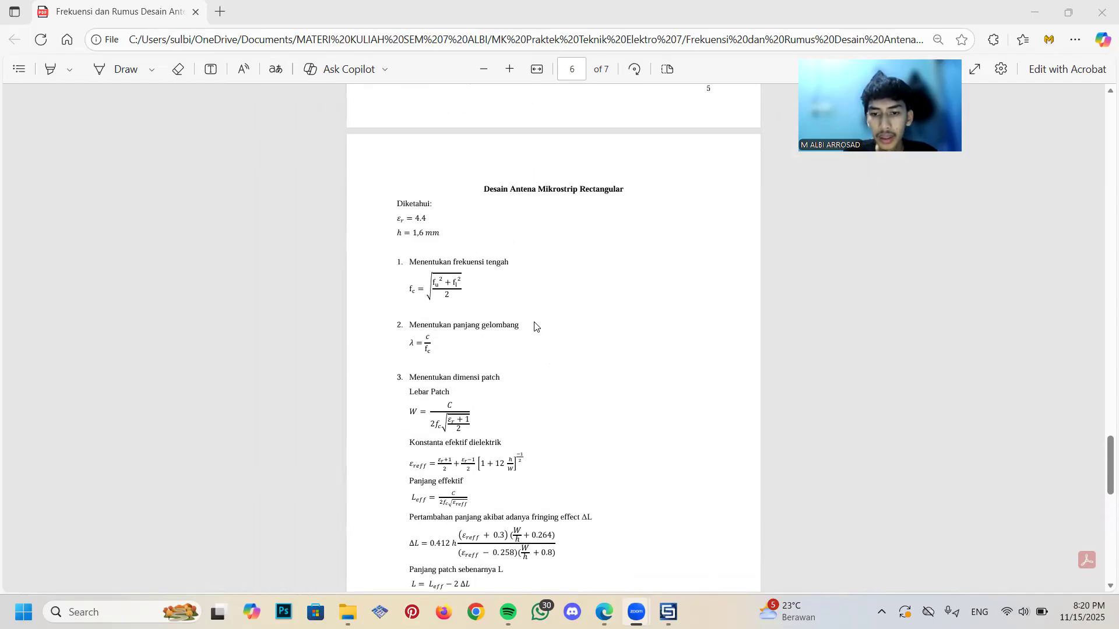
Switch to CST Studio Suite and start a new project template for the Antennas application area
key(alt+Tab)
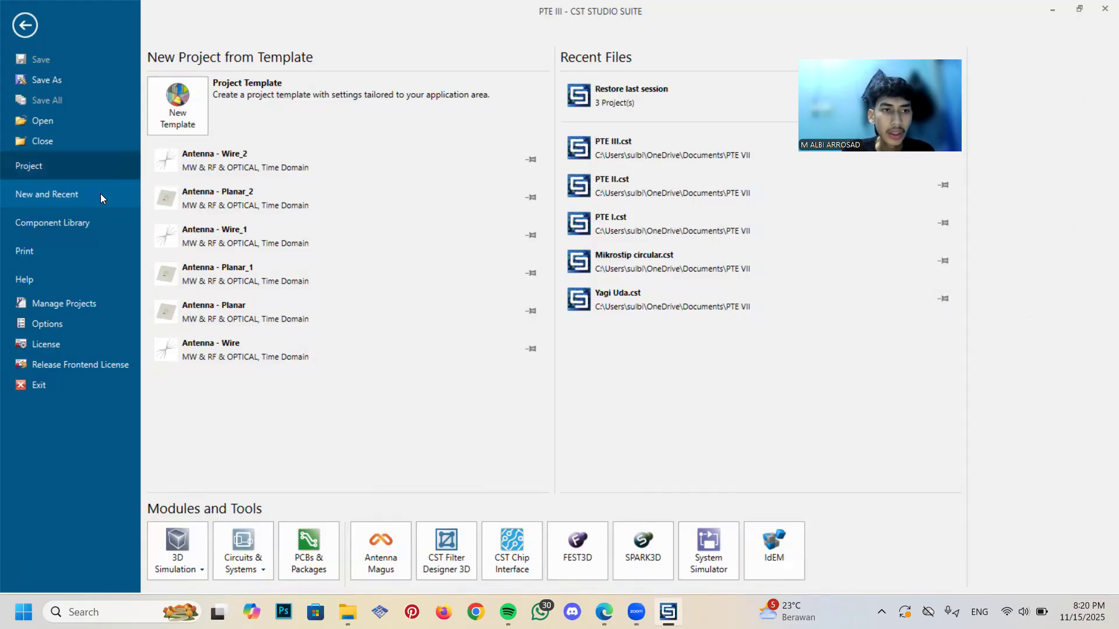
click(172, 122)
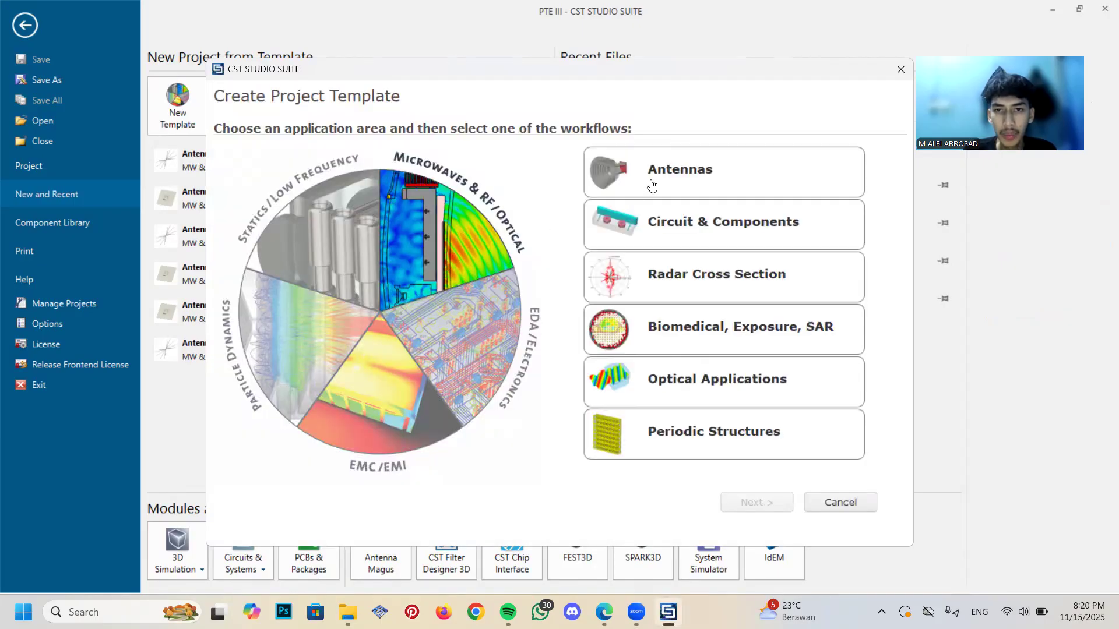
click(651, 185)
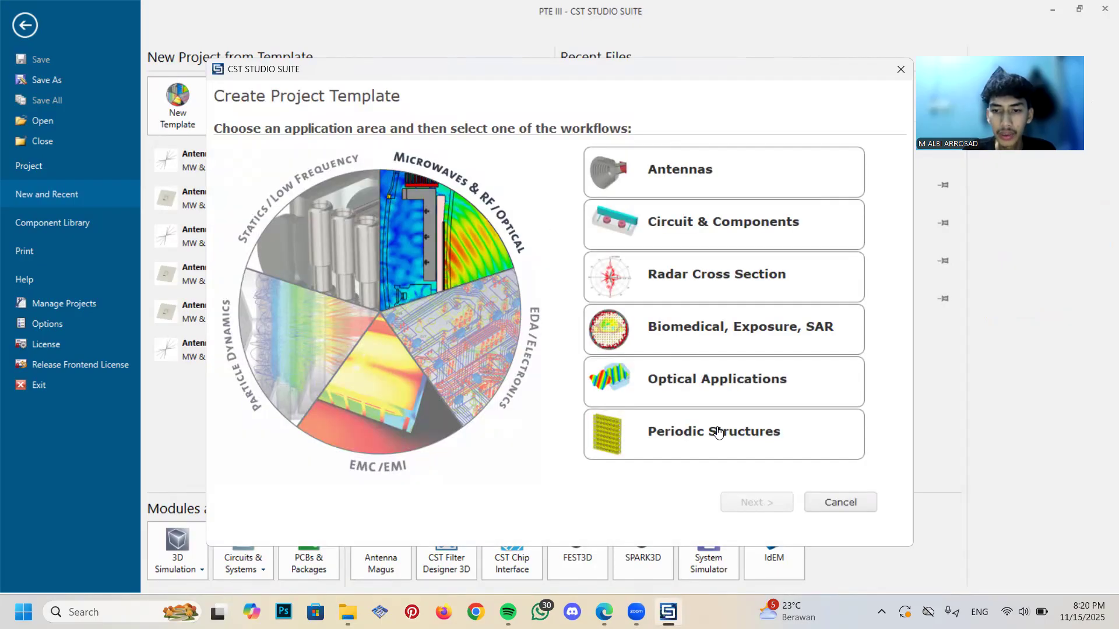
click(752, 504)
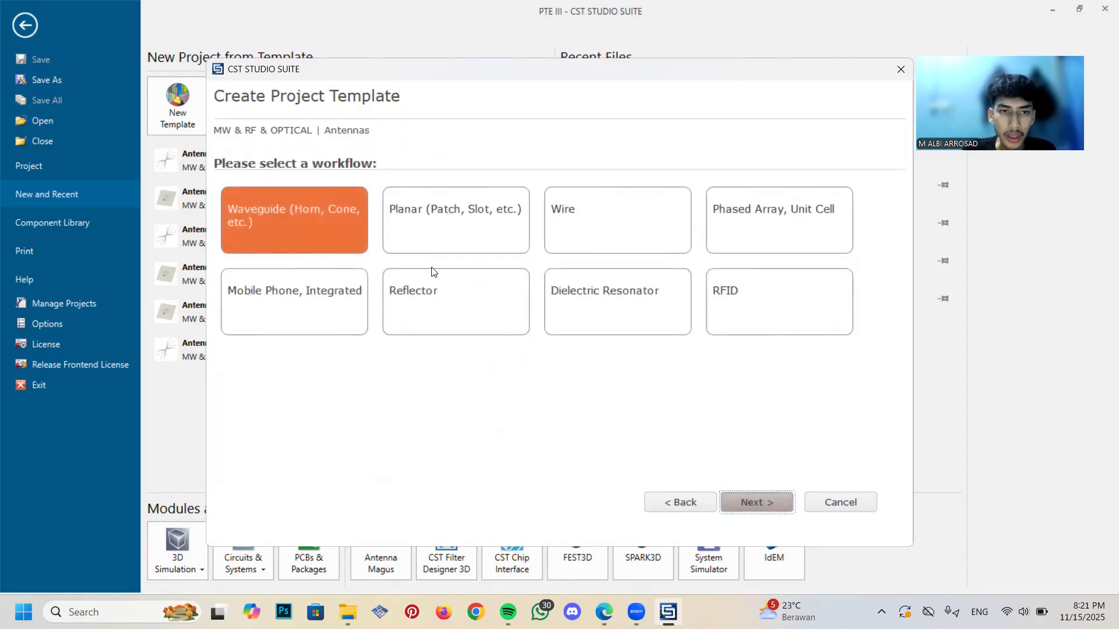
Choose the Planar (Patch, Slot, etc.) workflow with the Time Domain solver and accept mm, GHz, s and Celsius as units
click(440, 243)
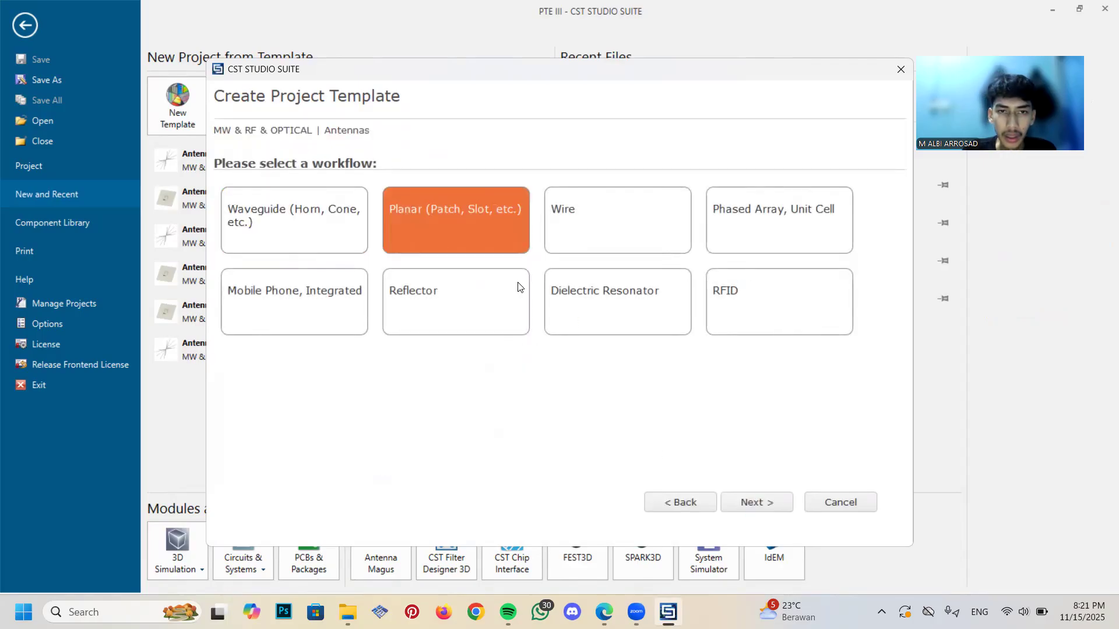
click(759, 503)
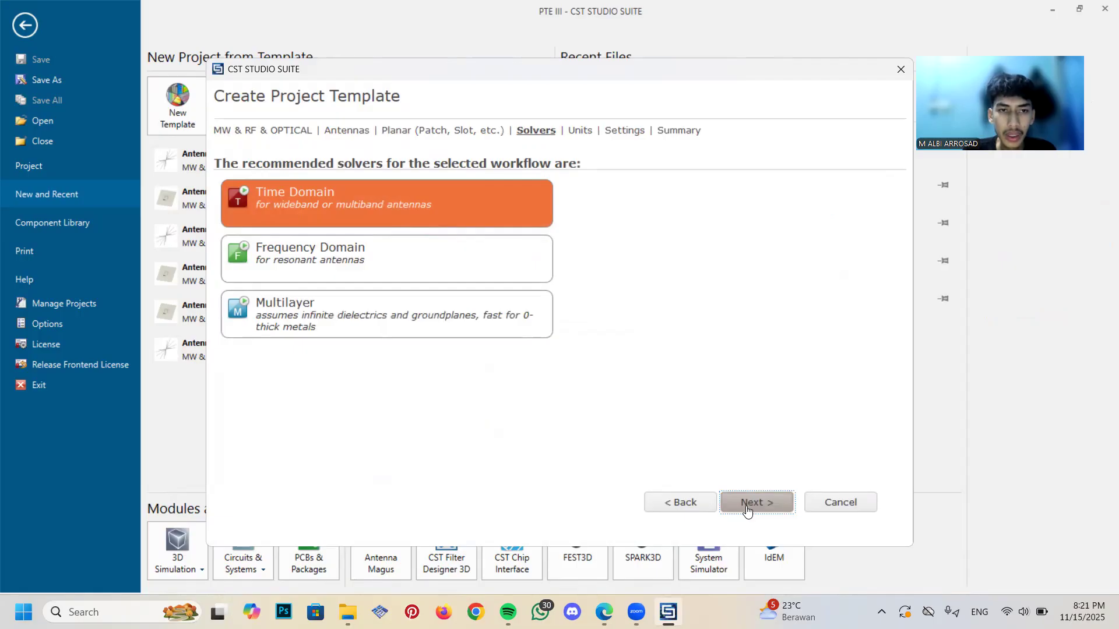
click(747, 510)
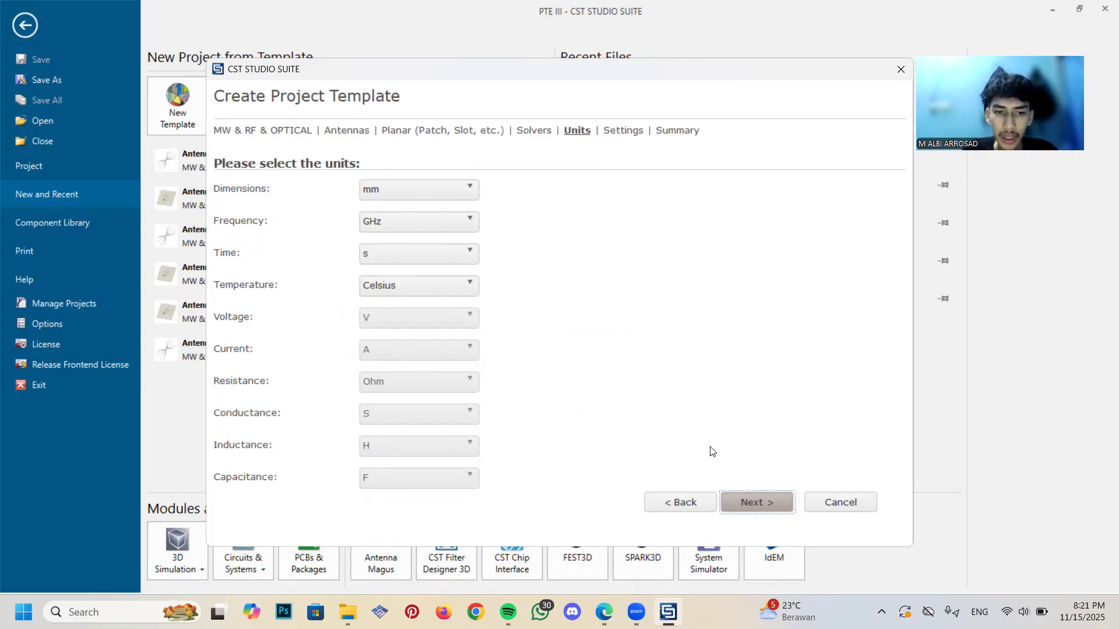
click(744, 504)
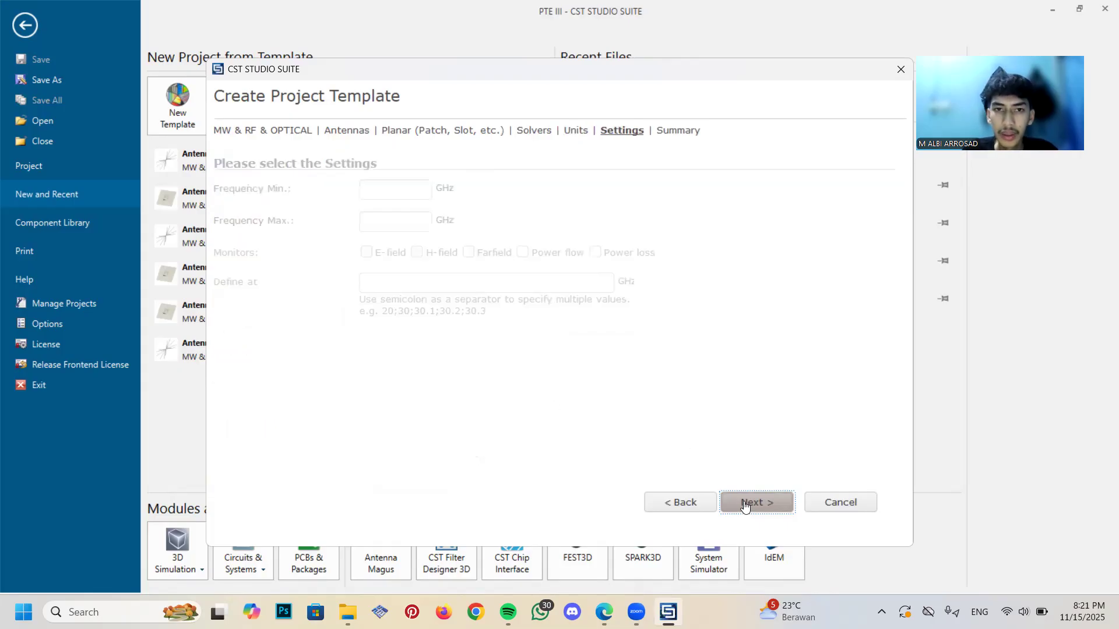
Set the template's frequency range to a minimum of 40 GHz and a maximum of 50 GHz
click(401, 194)
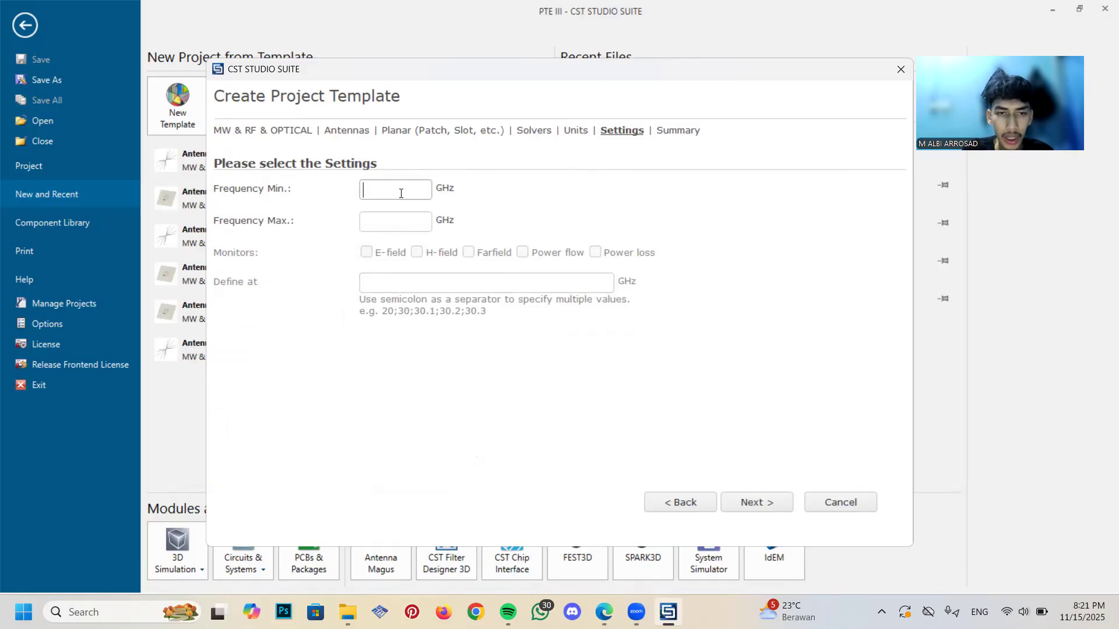
text(40)
click(403, 215)
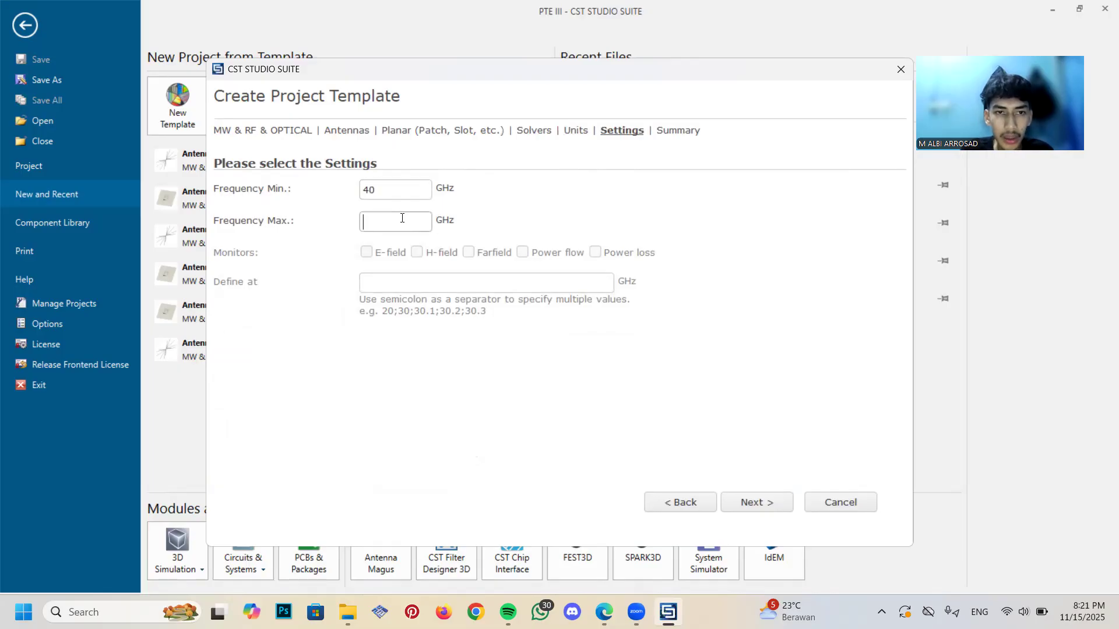
text(50)
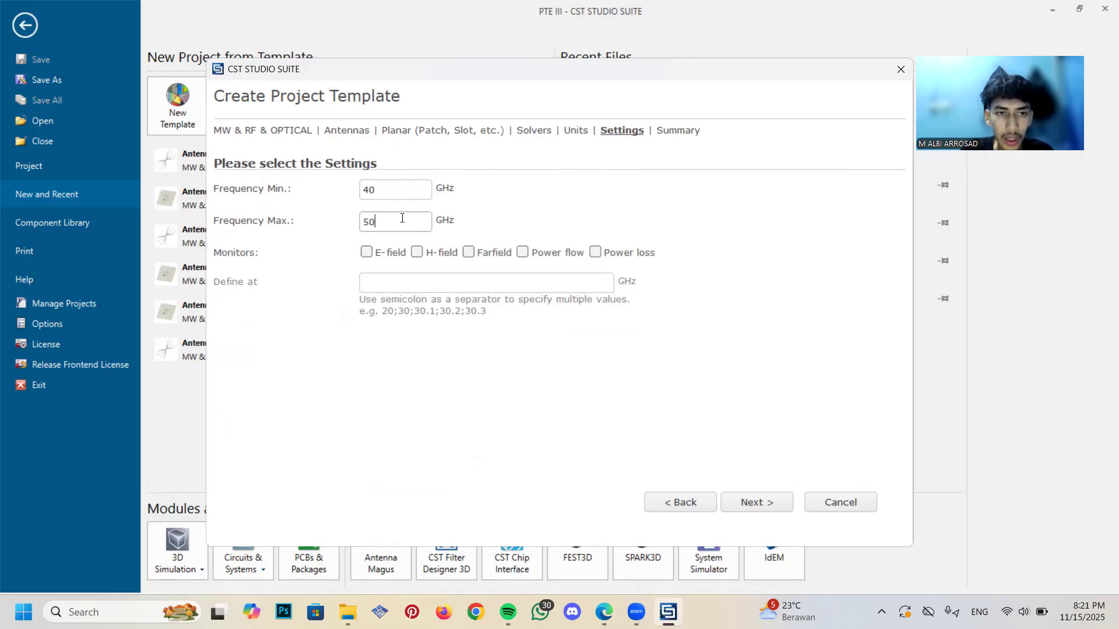
Enable the E-field, H-field, Farfield, Power flow and Power loss monitors and finish creating the project template
click(366, 253)
click(417, 252)
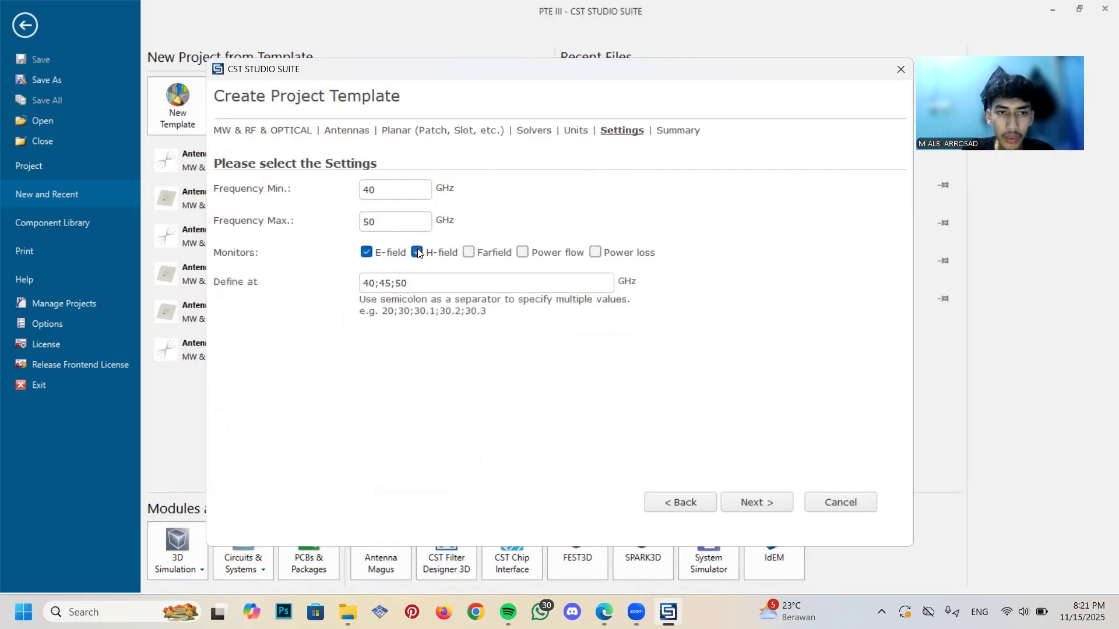
click(469, 252)
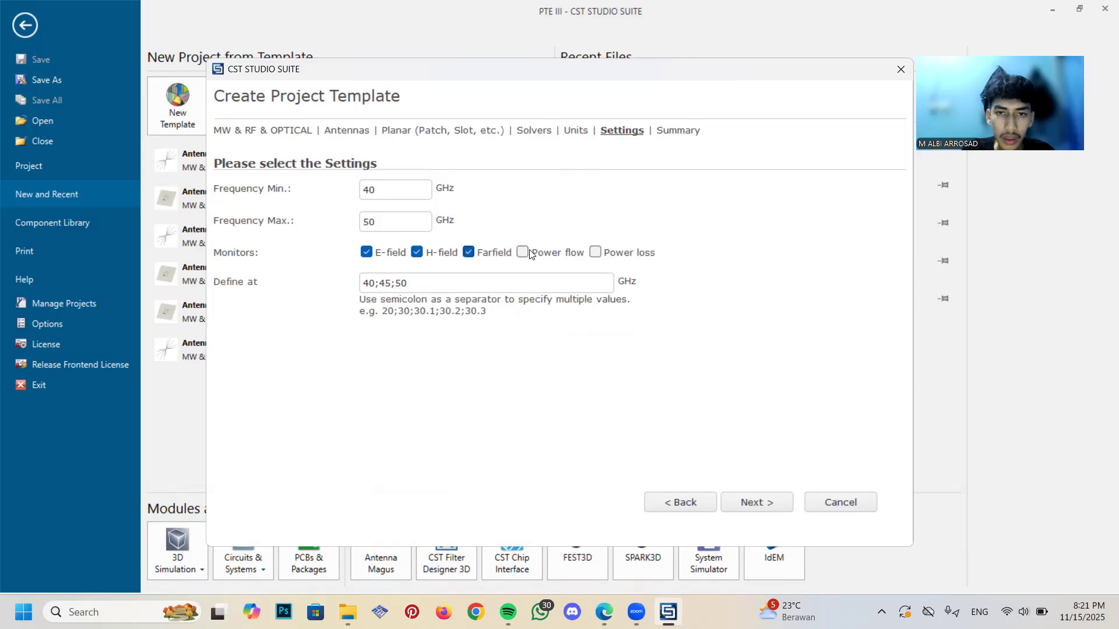
click(595, 252)
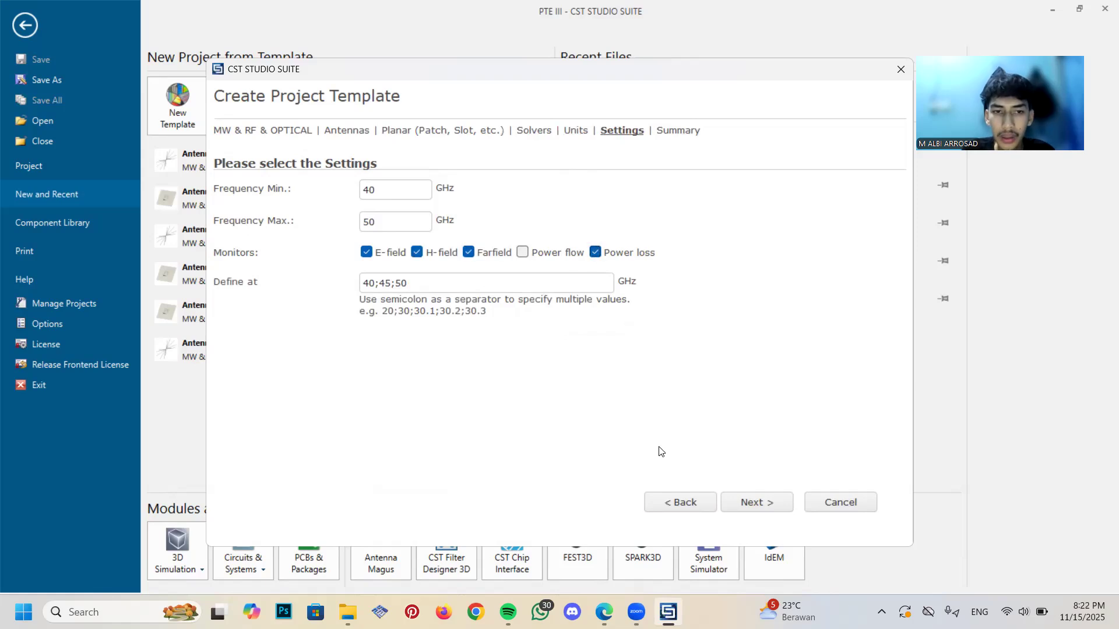
click(749, 504)
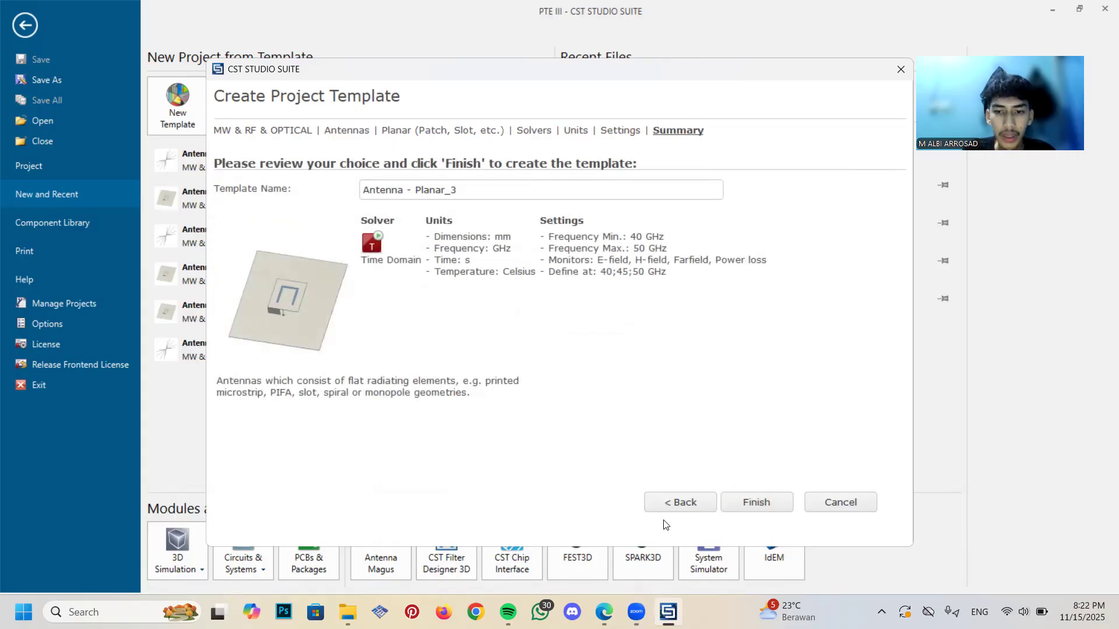
click(685, 515)
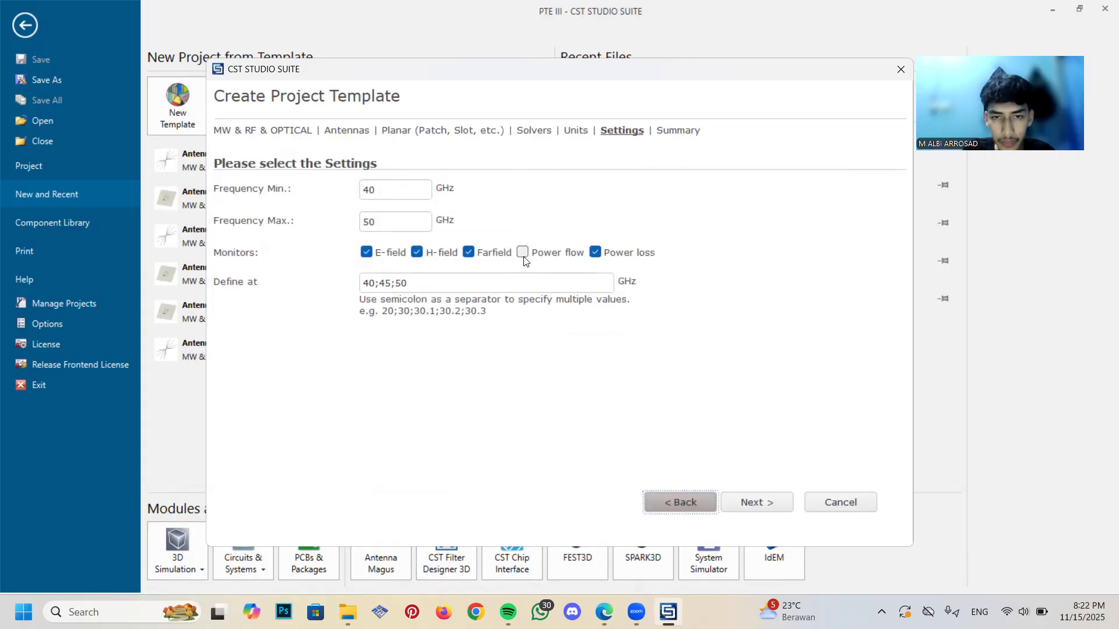
click(522, 252)
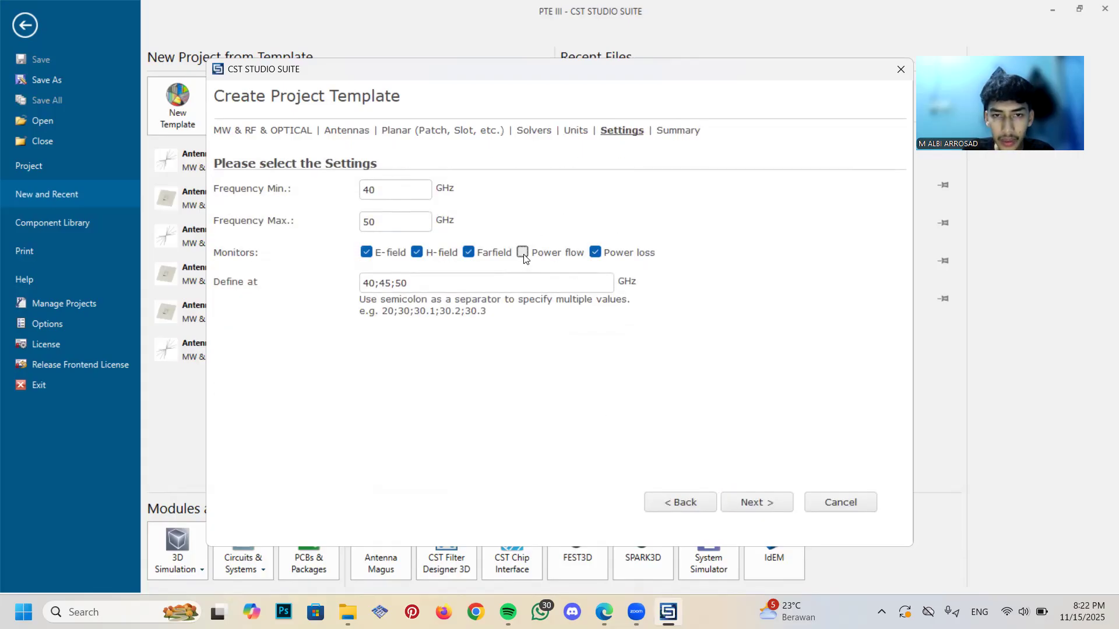
click(761, 515)
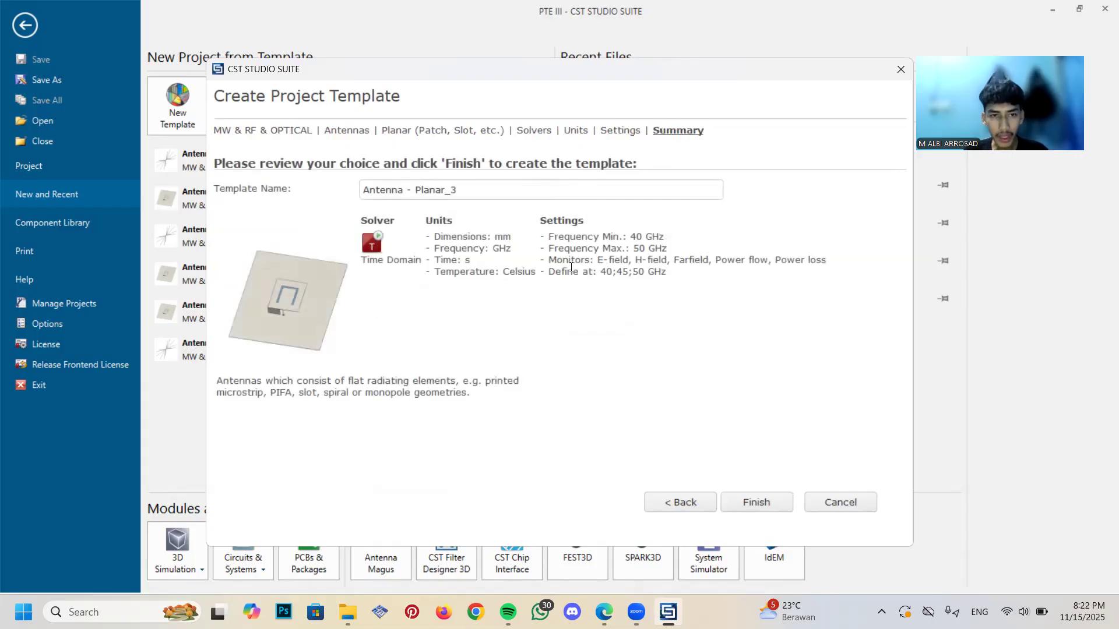
click(784, 502)
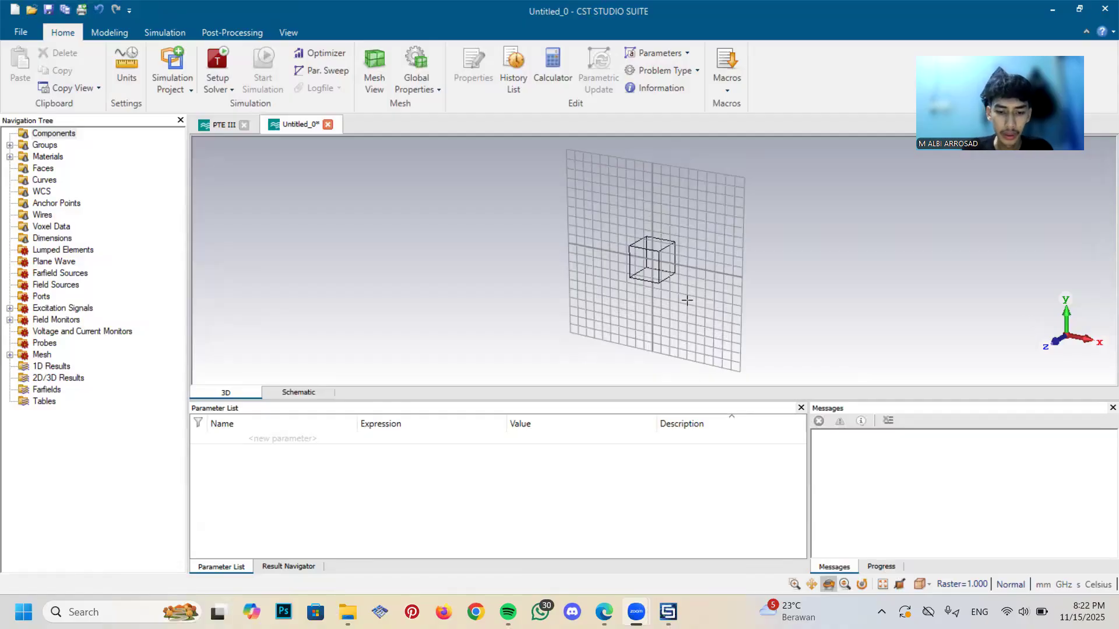
Add a project parameter named Wg with the expression 11.6161
scroll(686, 299, up, 5)
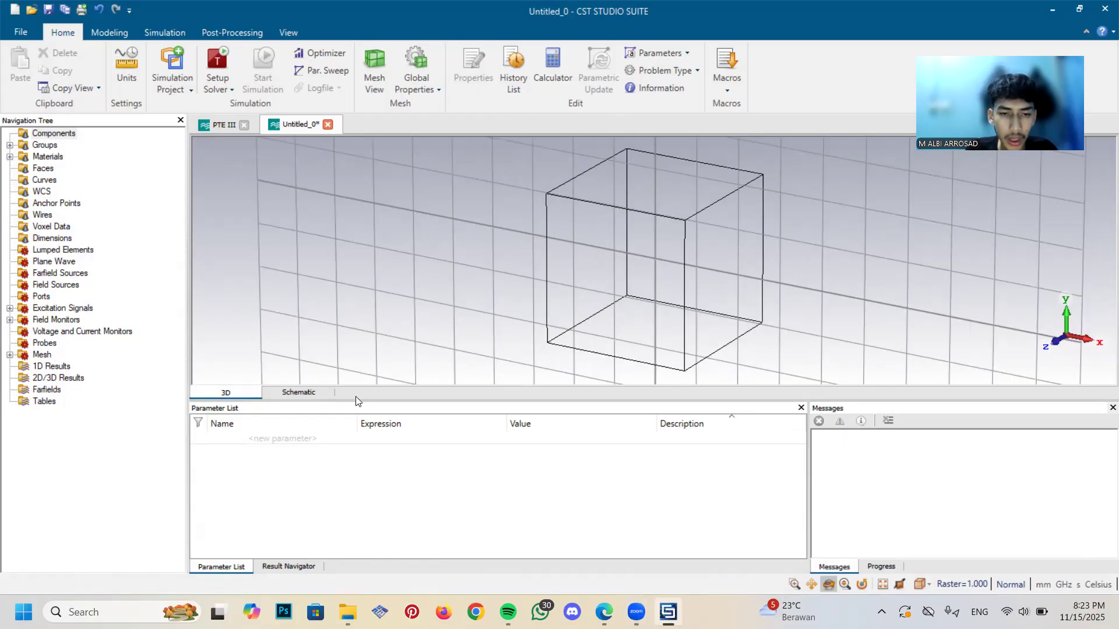
click(270, 443)
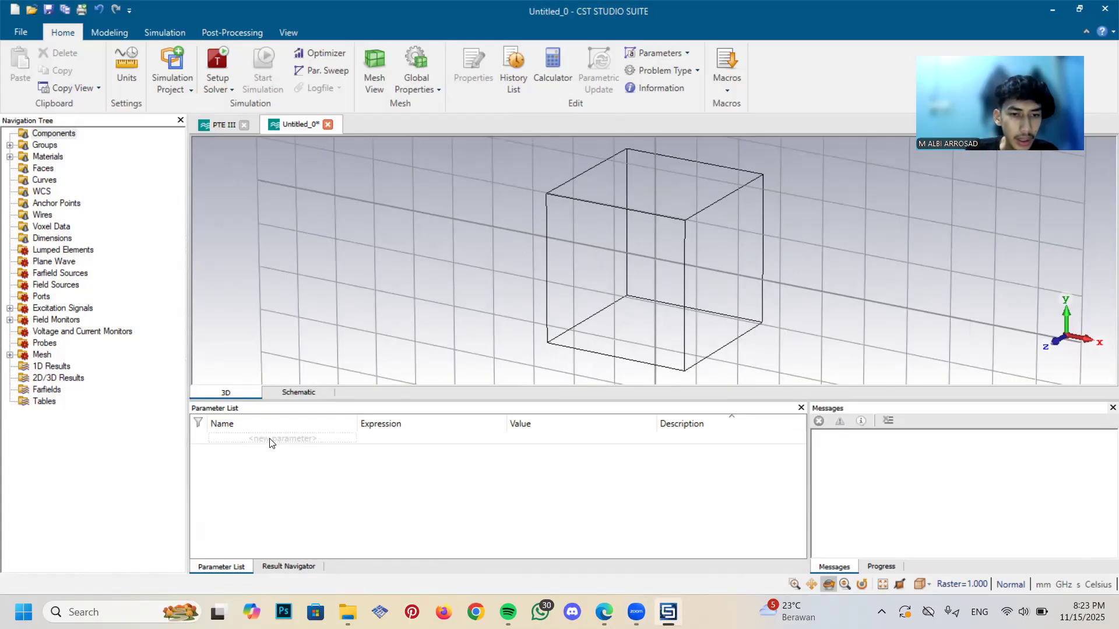
click(269, 440)
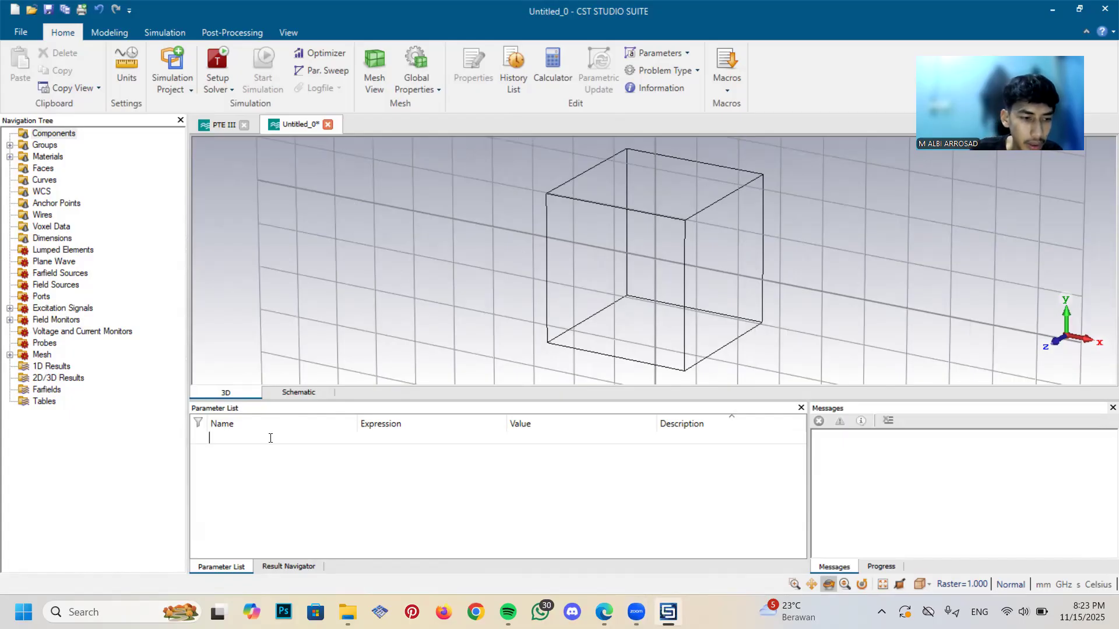
text(w)
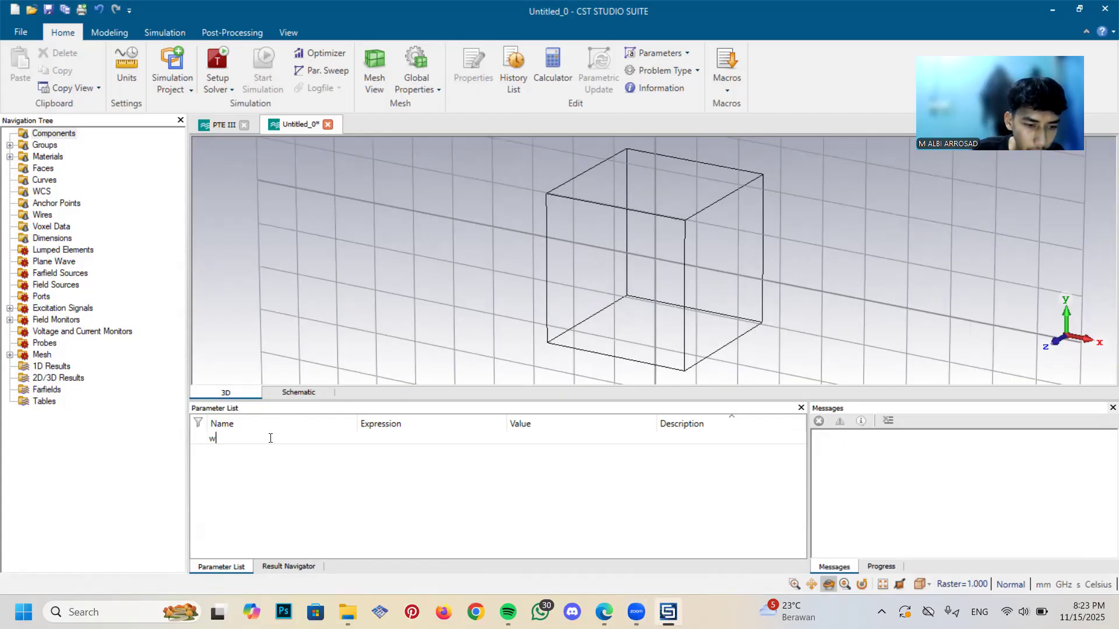
text(g)
key(BackSpace)
key(BackSpace)
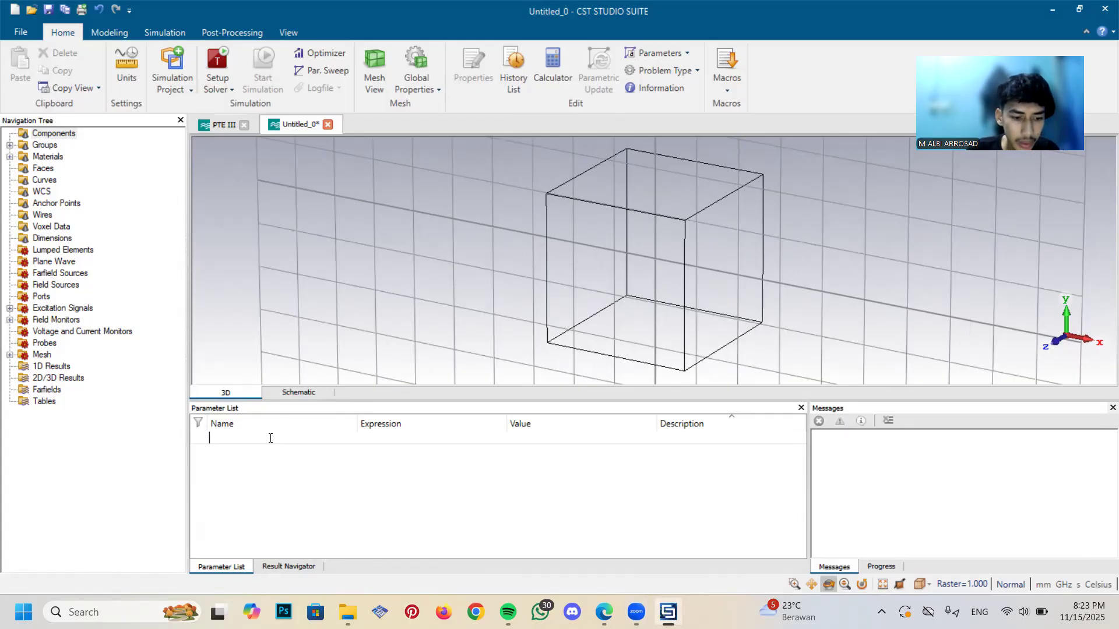
key(Caps_Lock)
text(W)
key(Caps_Lock)
text(g)
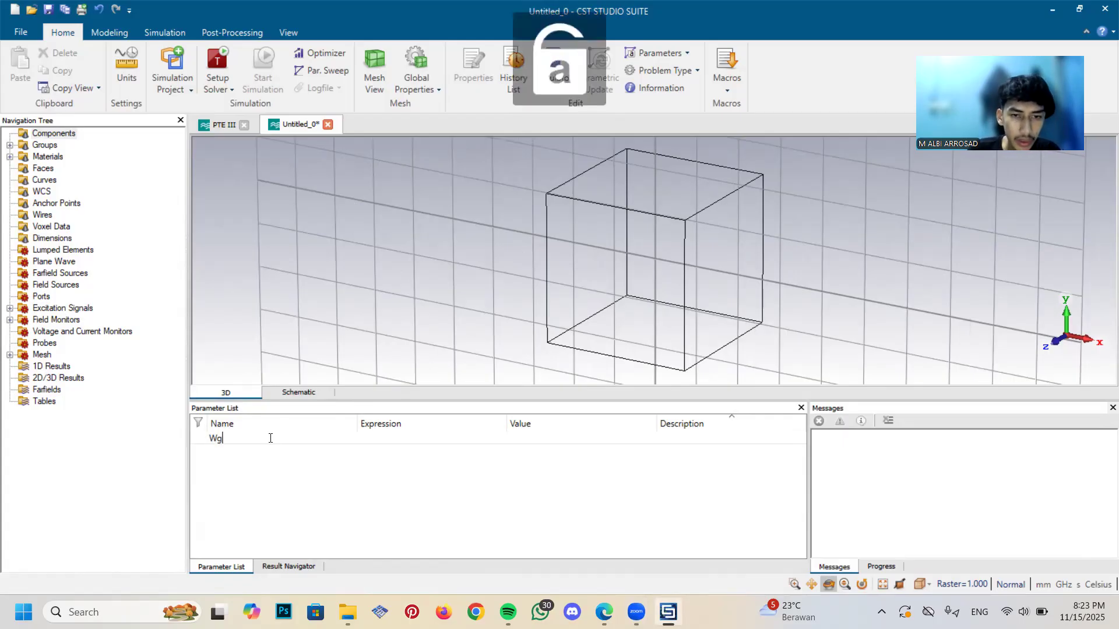
key(Return)
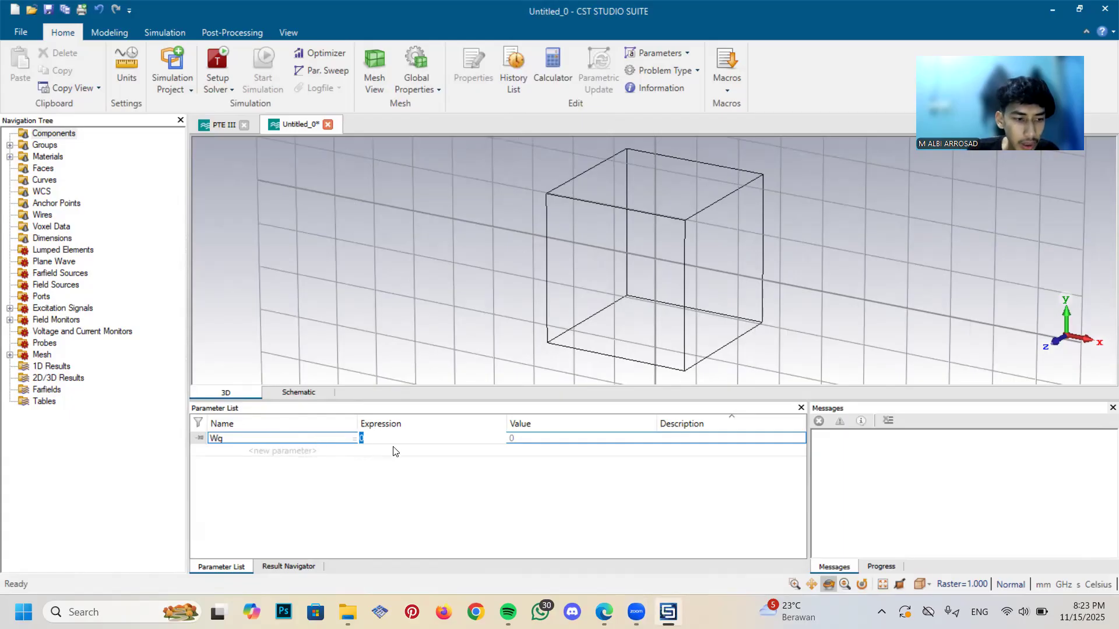
text(11)
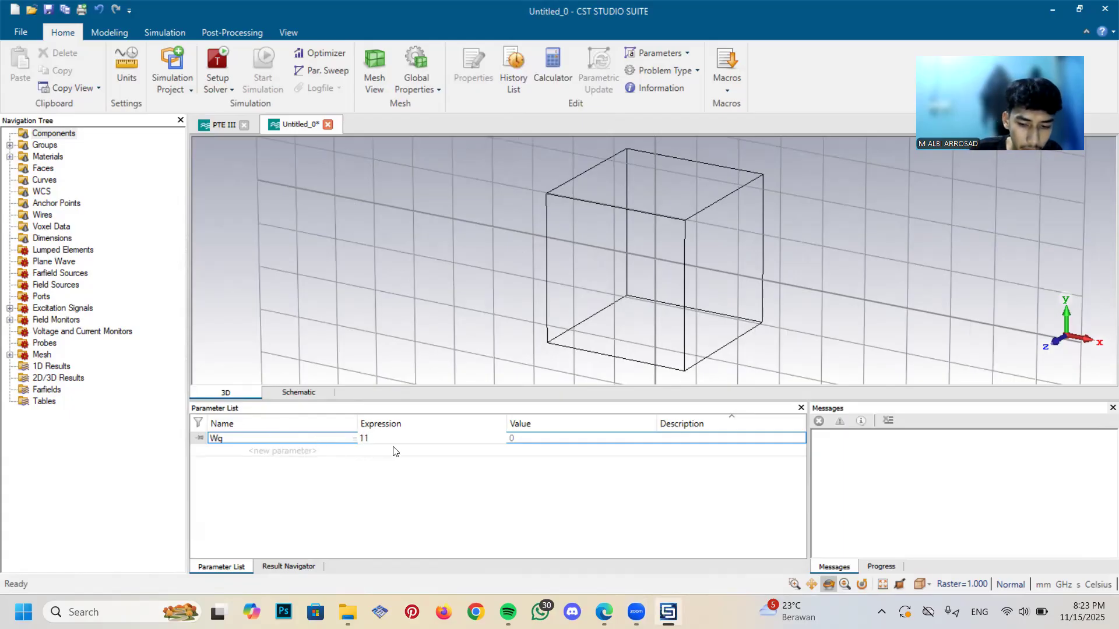
text(.6161)
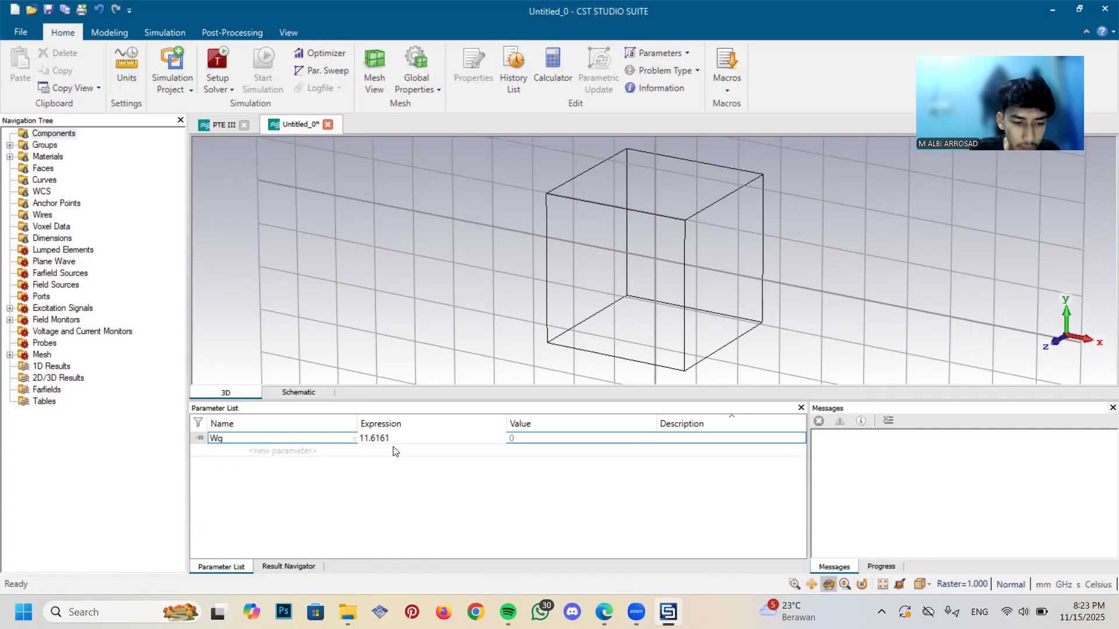
key(Return)
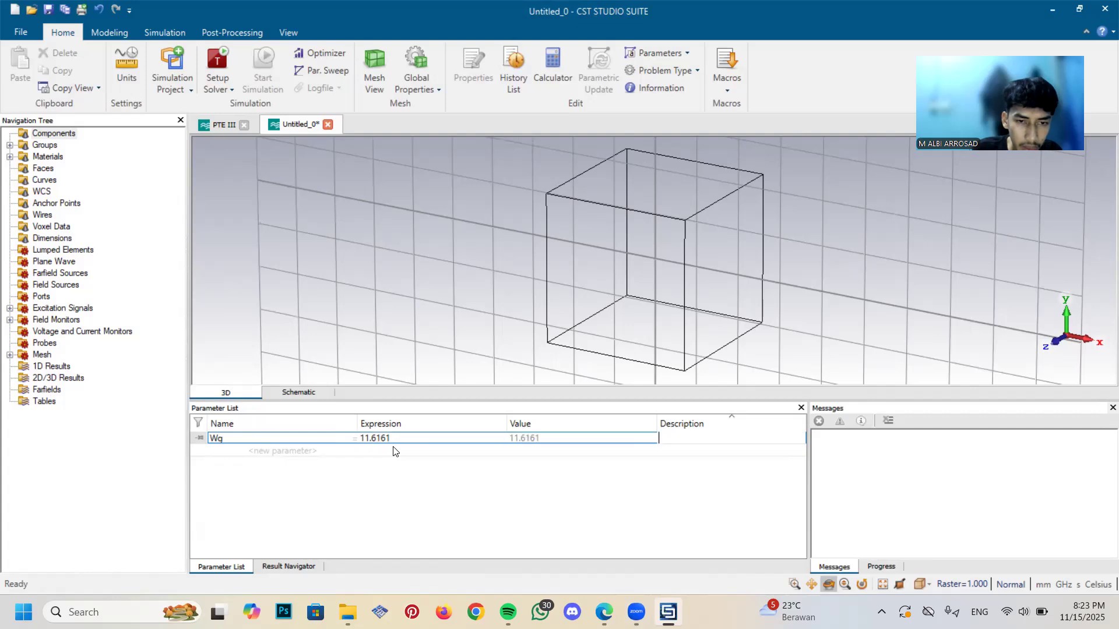
key(Return)
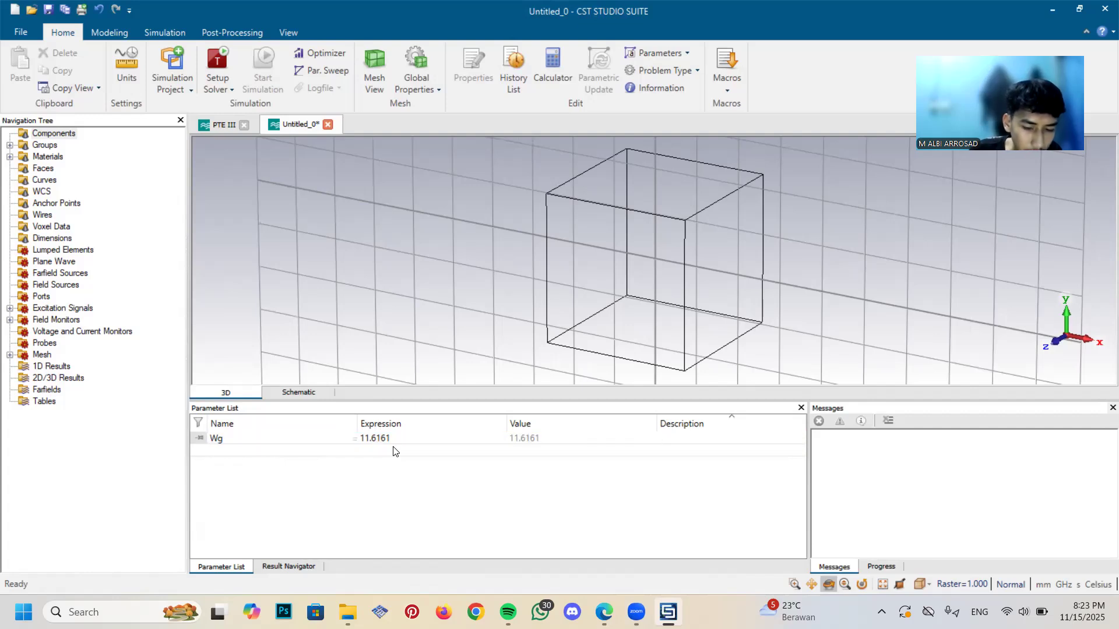
Add a project parameter named Lg with the expression 10.2861
key(Caps_Lock)
text(L)
key(Caps_Lock)
text(g)
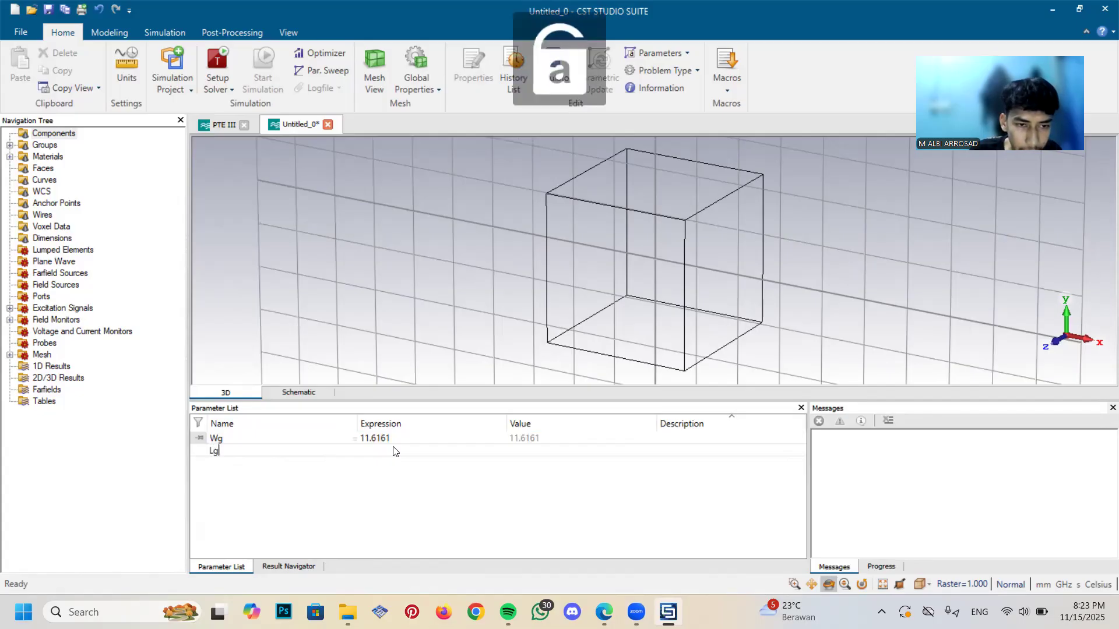
key(Return)
key(Return)
click(394, 447)
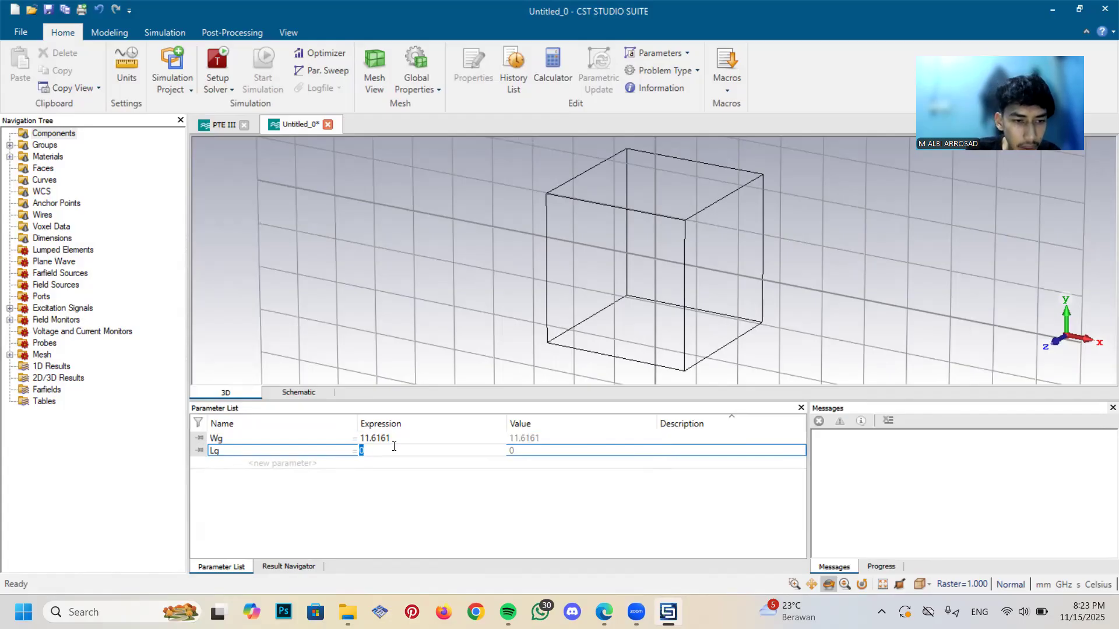
text(10.)
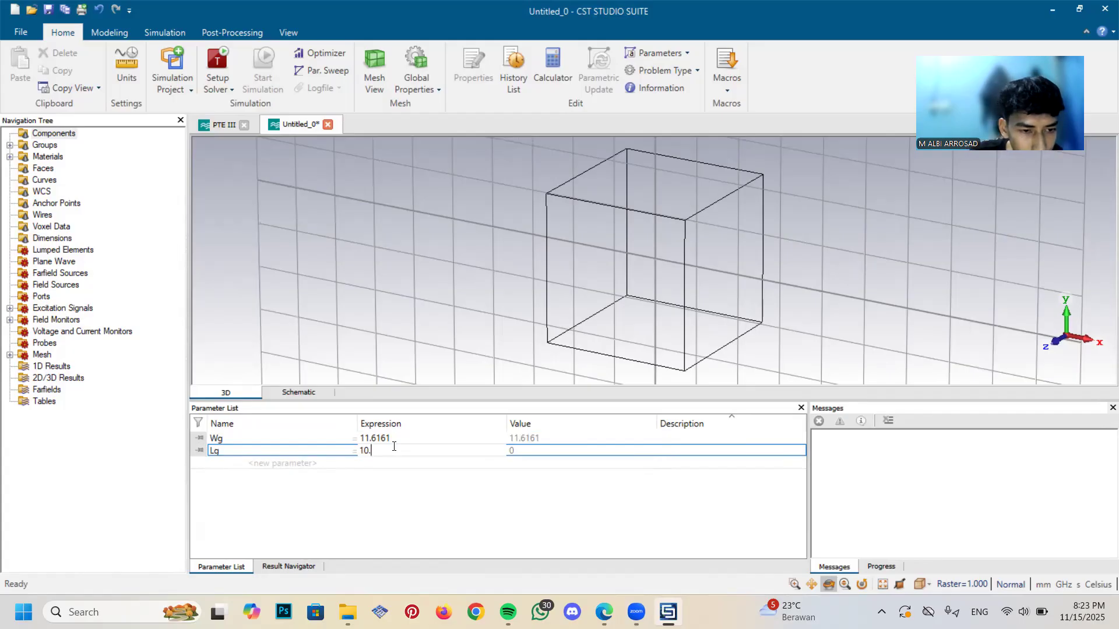
text(2861)
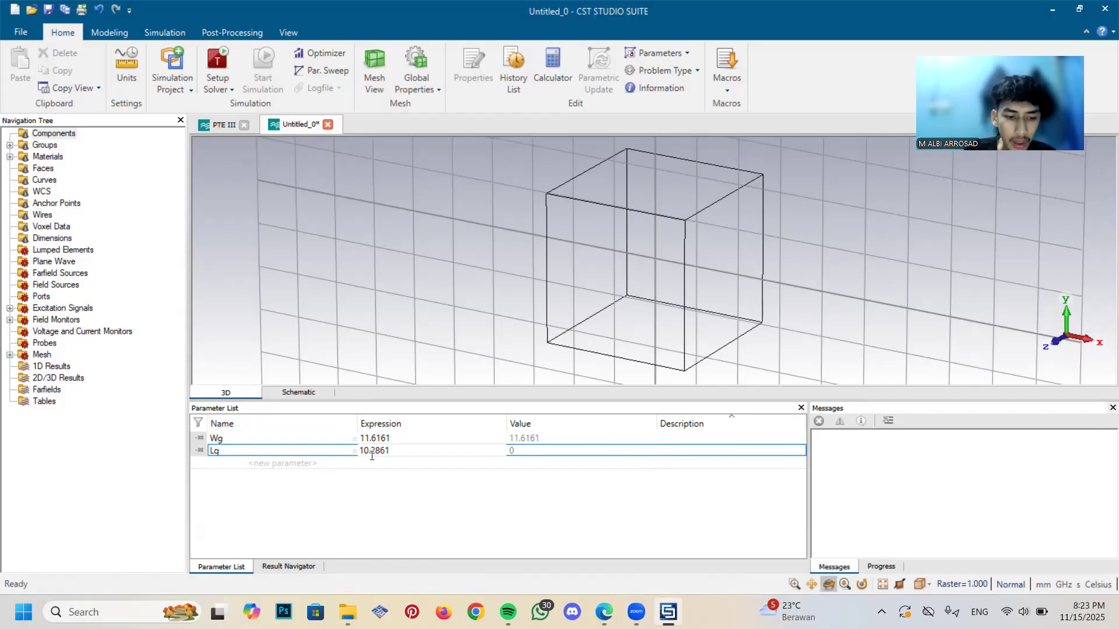
click(371, 460)
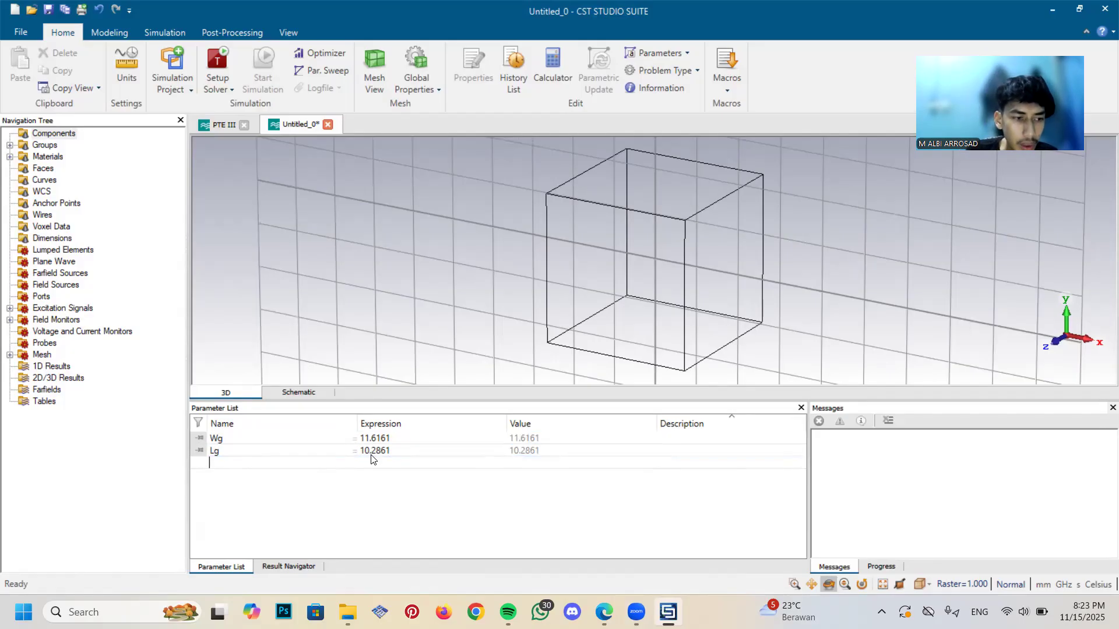
key(Tab)
text(w)
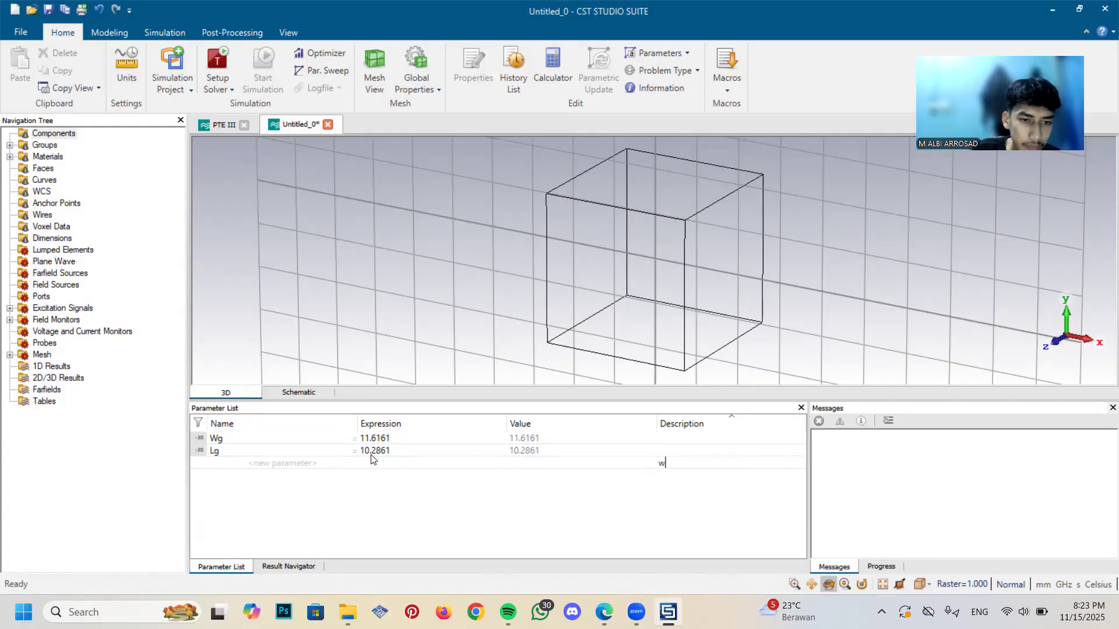
key(Tab)
key(Tab)
key(Tab)
key(Tab)
key(Tab)
key(Tab)
key(Tab)
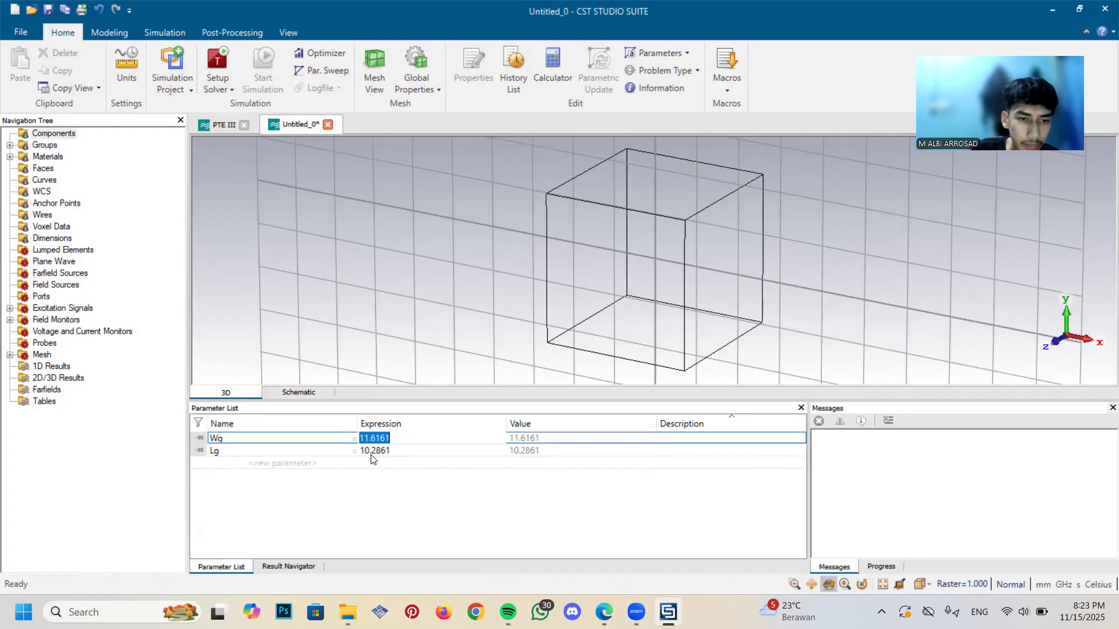
text(w)
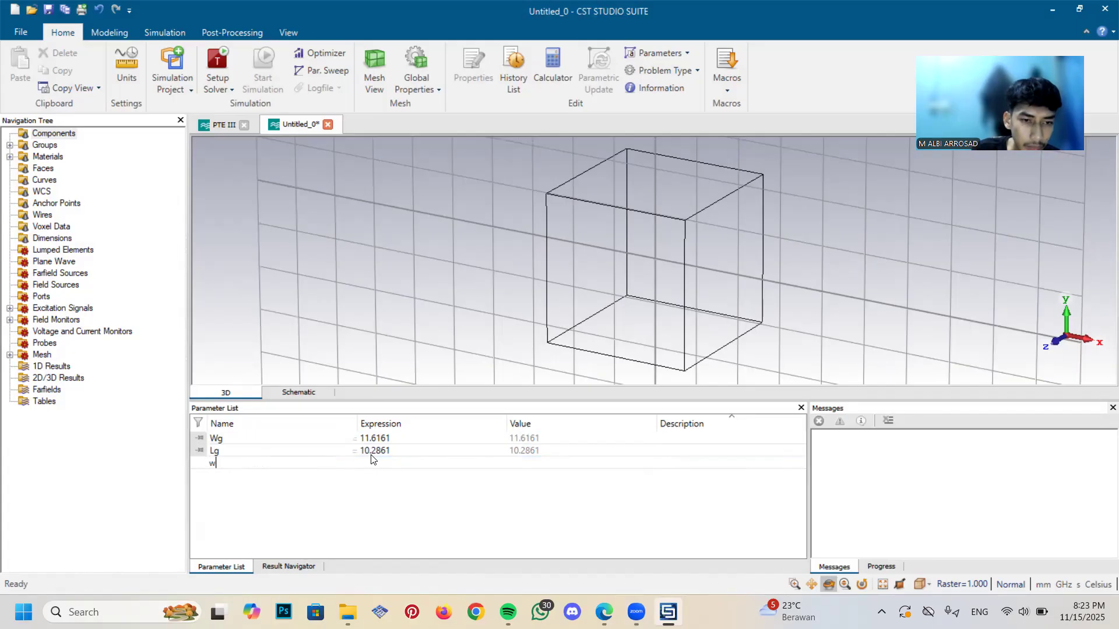
key(BackSpace)
Add a third project parameter below Lg and name it Wf
key(Caps_Lock)
text(W)
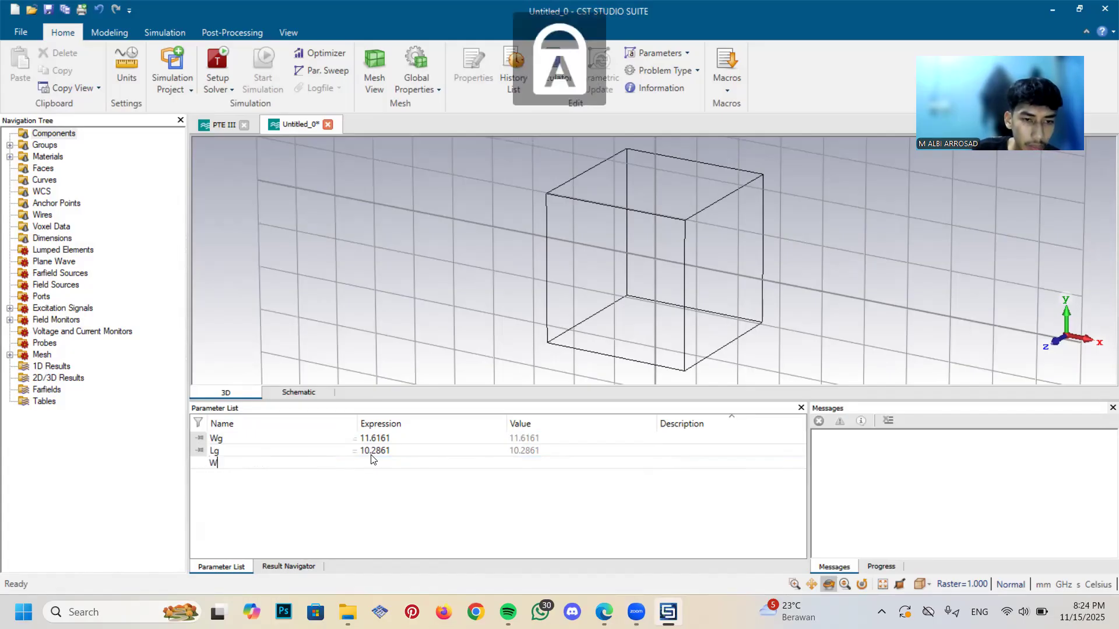
key(Tab)
text(0)
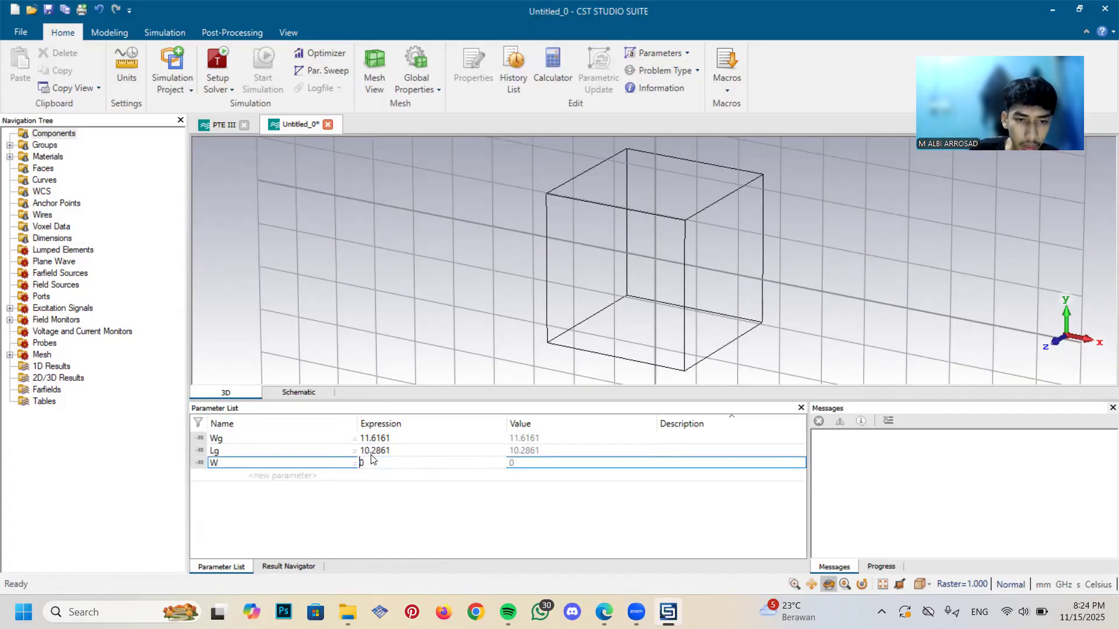
click(296, 463)
click(297, 465)
text(P)
key(BackSpace)
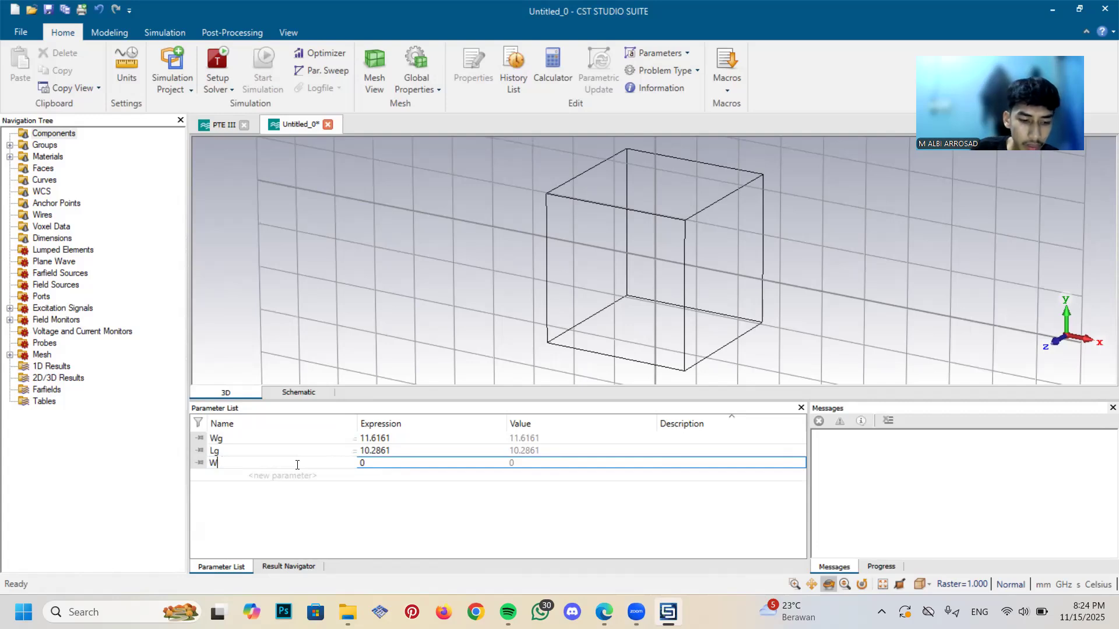
text(f)
key(Tab)
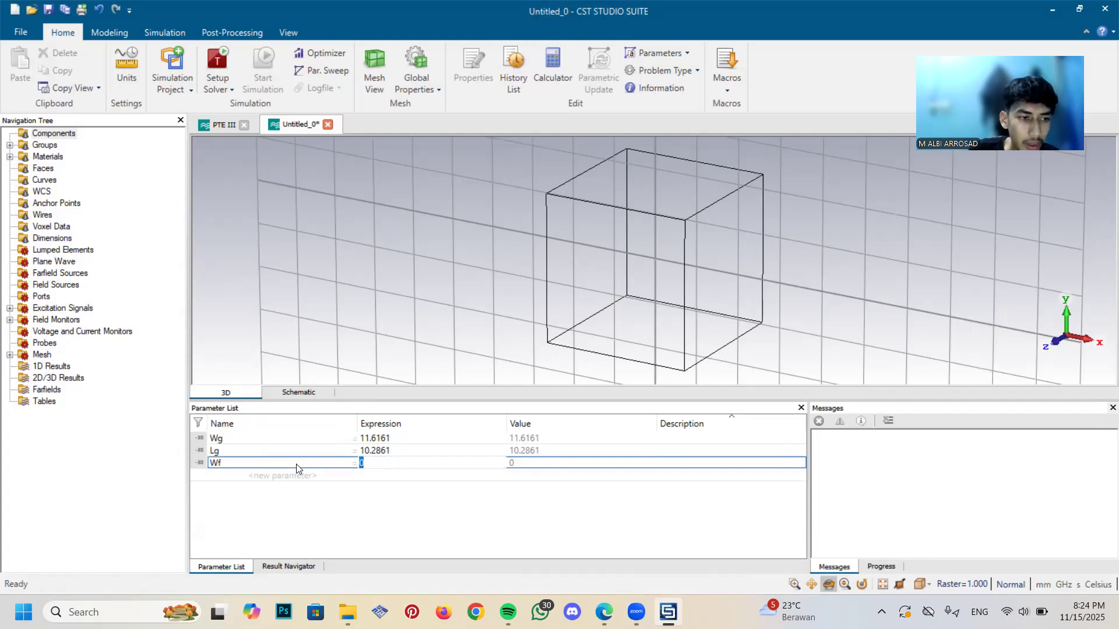
Set the expression of parameter Wf to 3.06124
text(3)
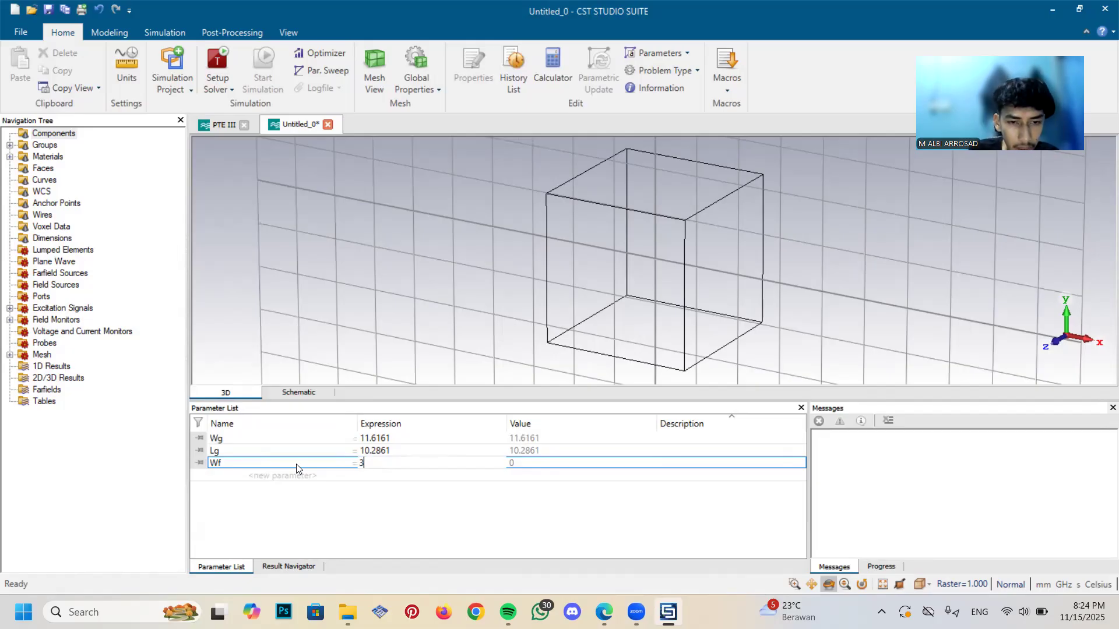
text(.061)
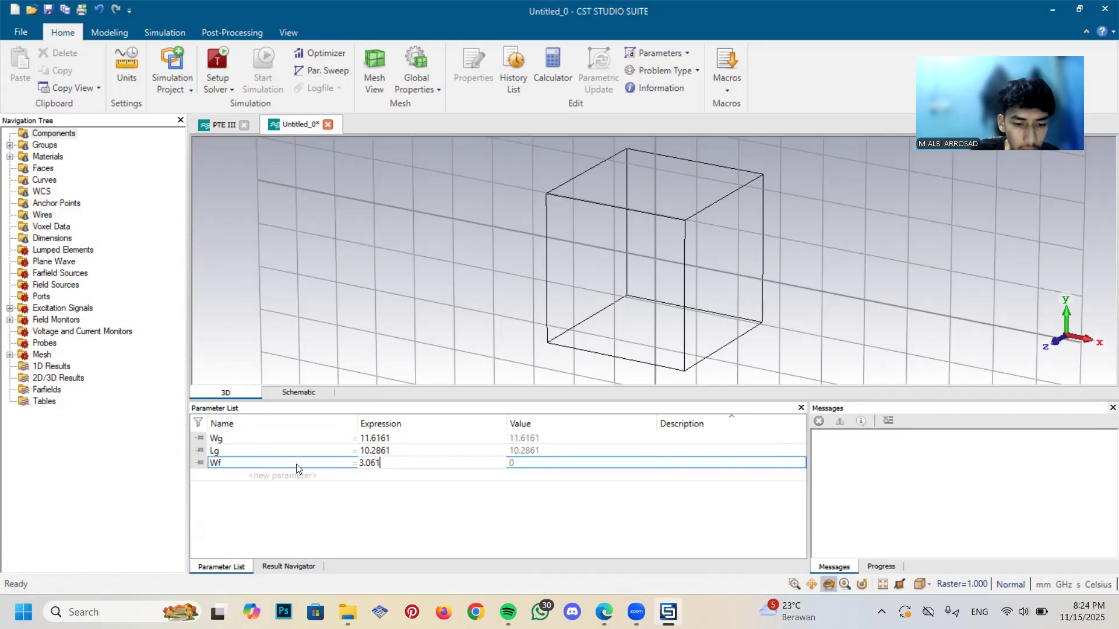
text(24)
key(Return)
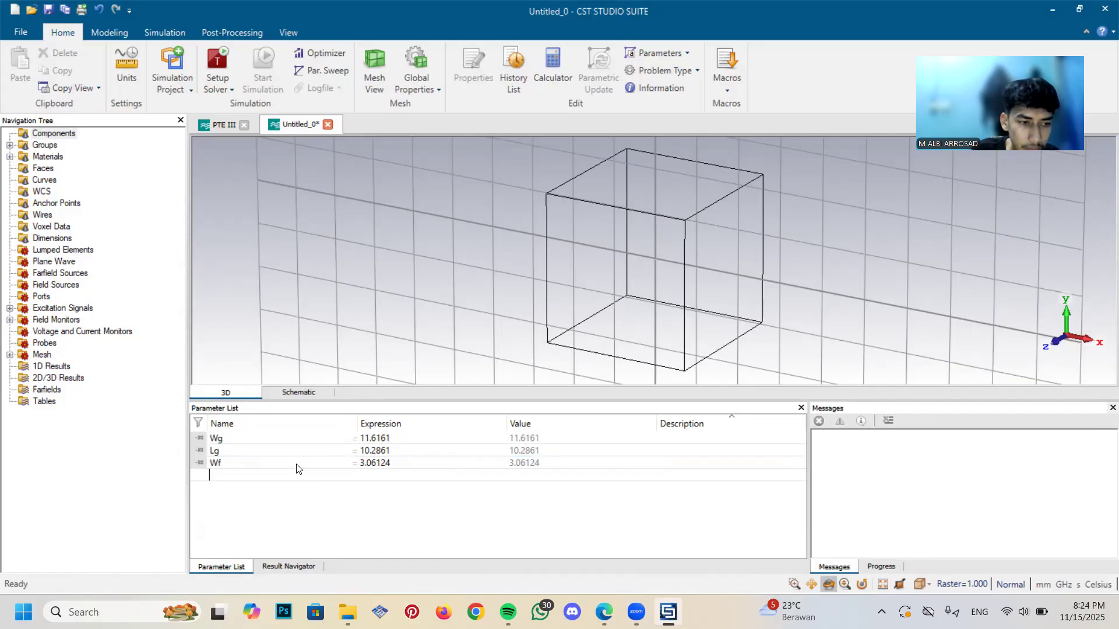
Add a project parameter named Lf with the expression 0.90768
key(Caps_Lock)
text(L)
key(Caps_Lock)
text(f)
key(Tab)
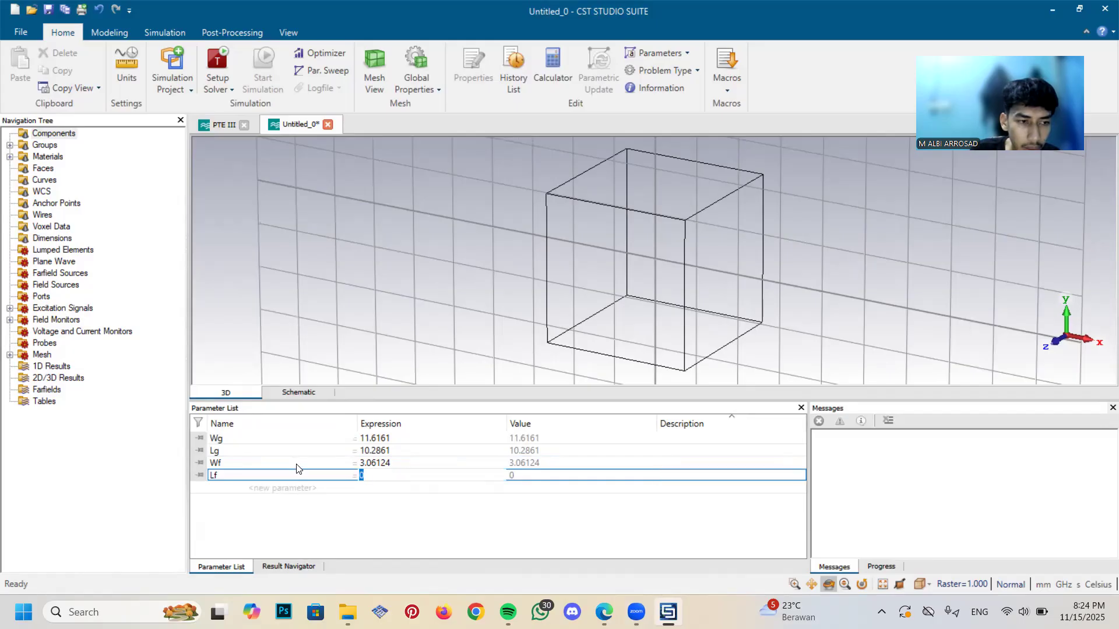
text(0.907)
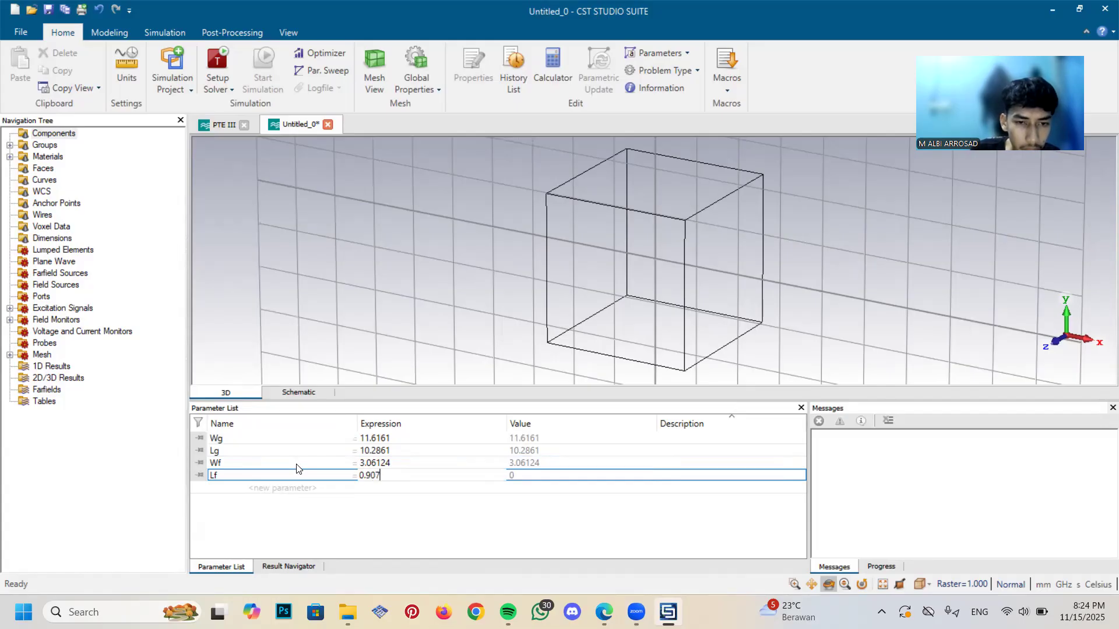
text(68)
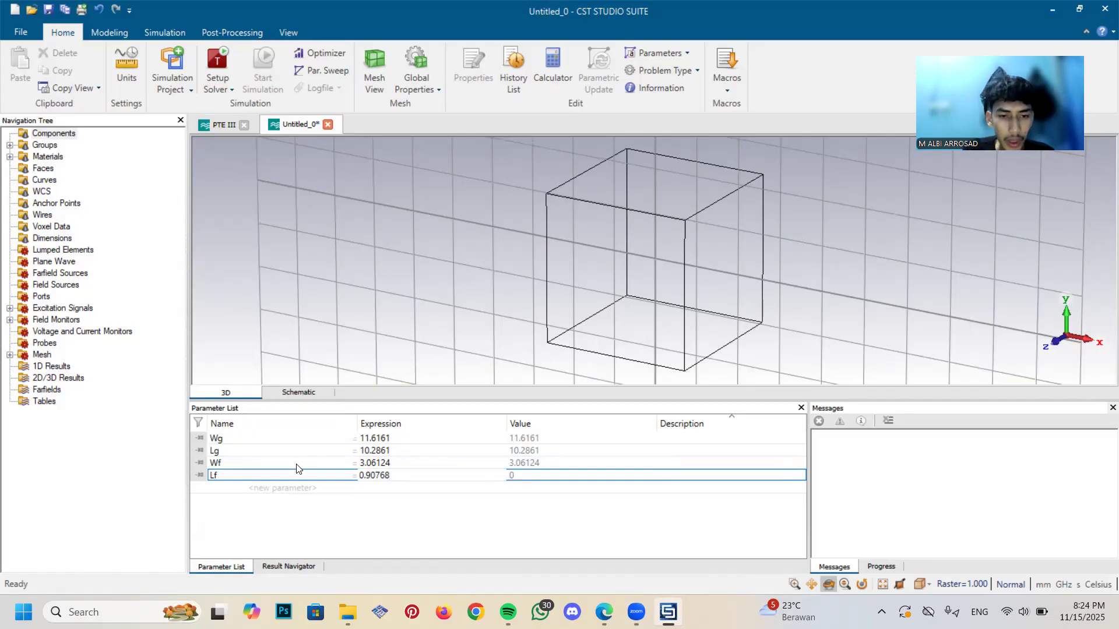
key(Return)
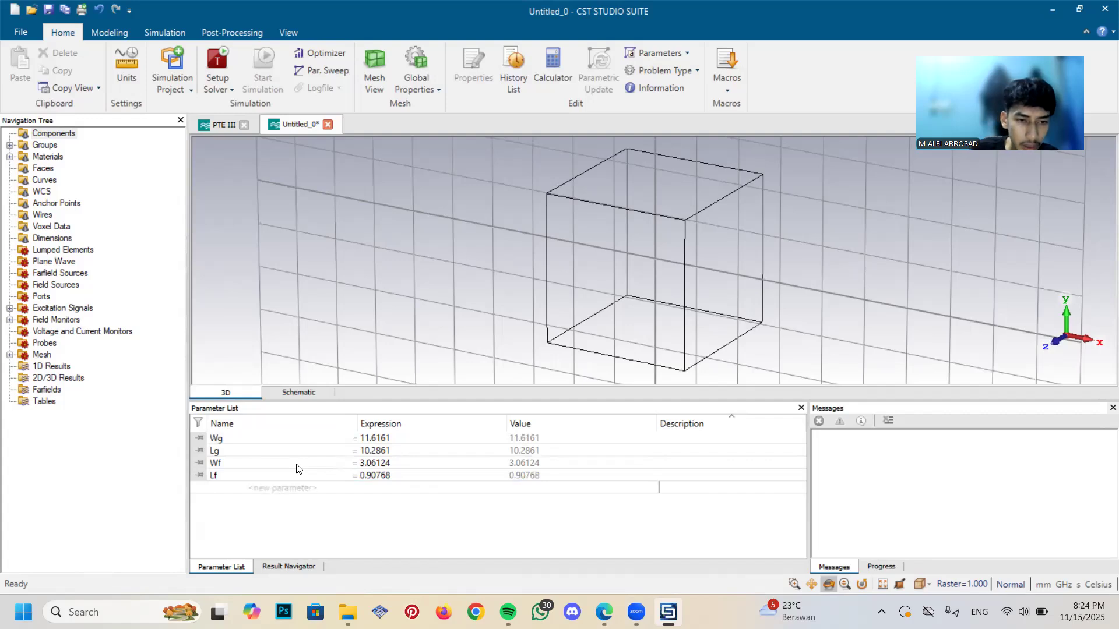
Add a project parameter named W with the expression 5
click(263, 492)
text(w)
key(BackSpace)
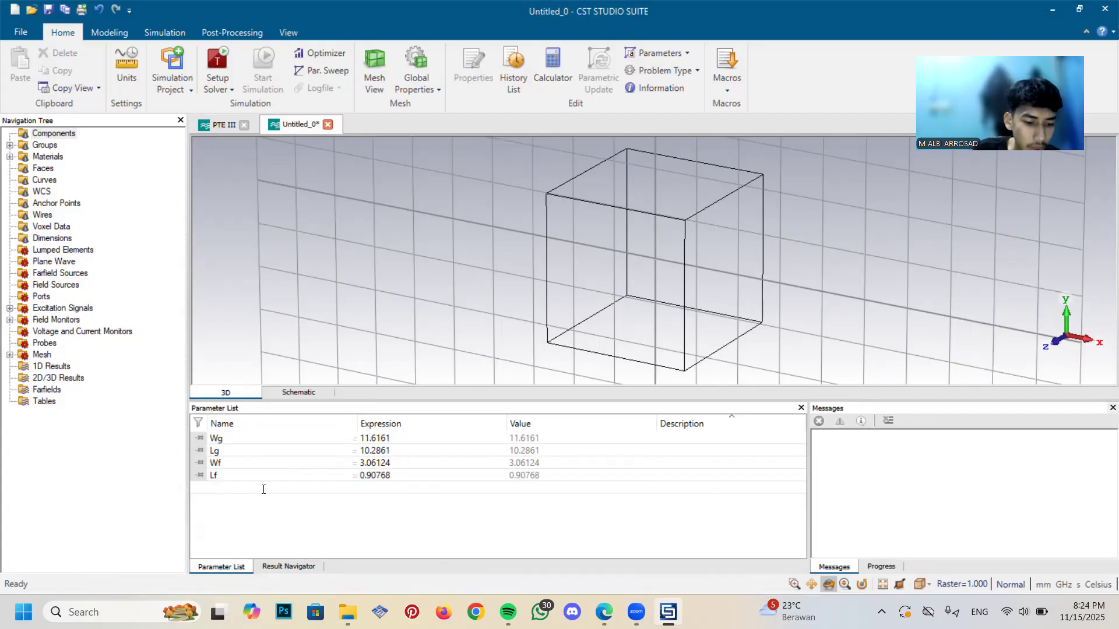
key(Caps_Lock)
text(W)
key(Caps_Lock)
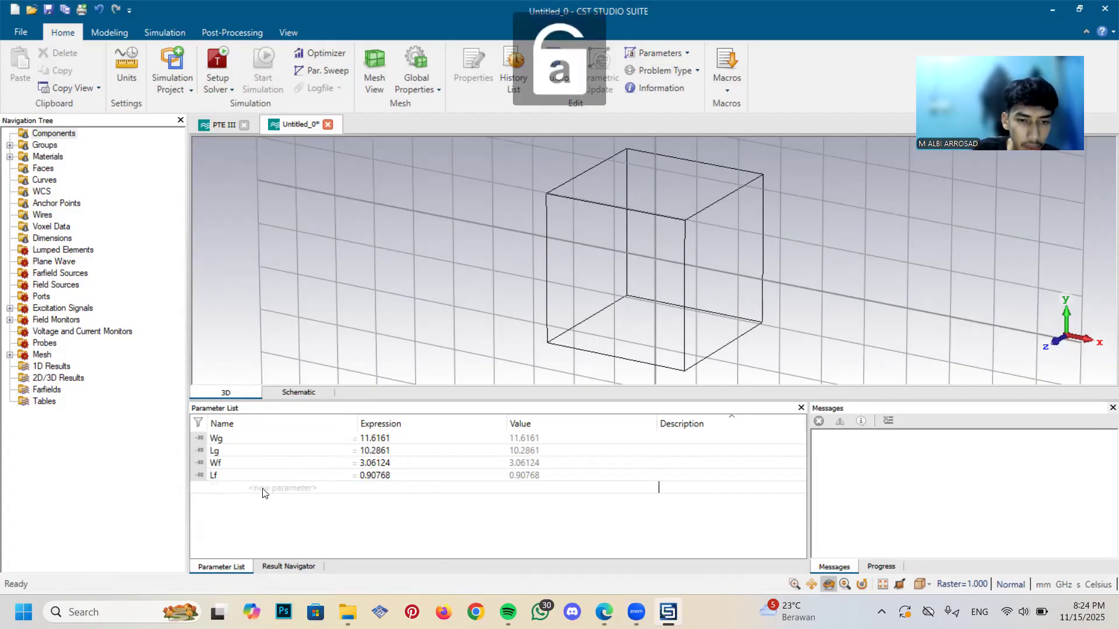
key(Return)
text(5)
key(Caps_Lock)
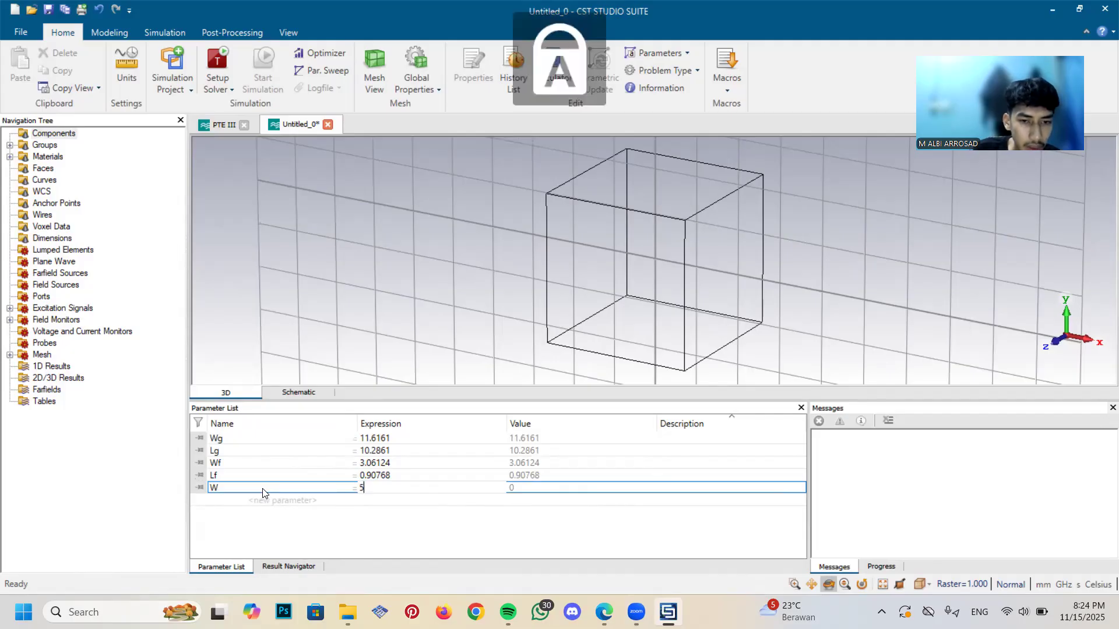
key(Return)
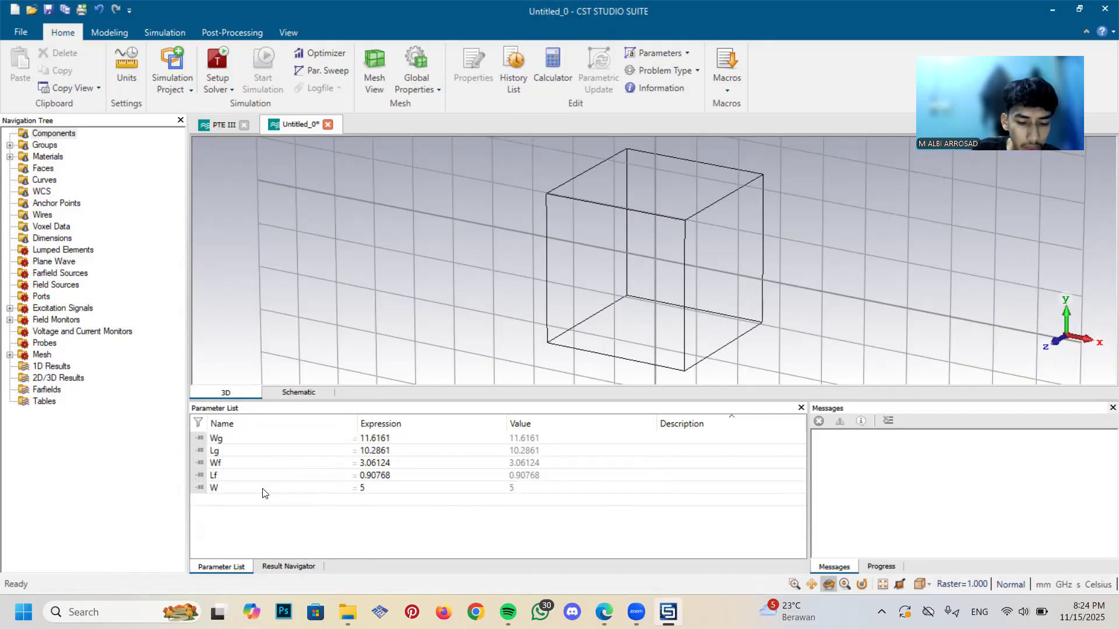
Add a project parameter named L with the expression 3
text(L)
key(Return)
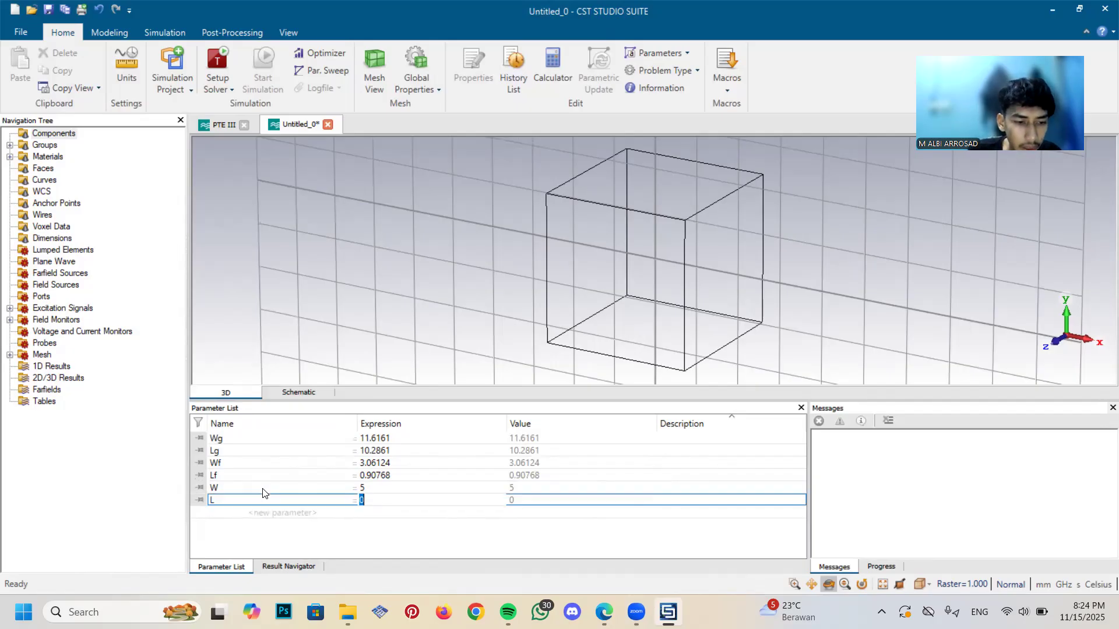
text(3)
key(Return)
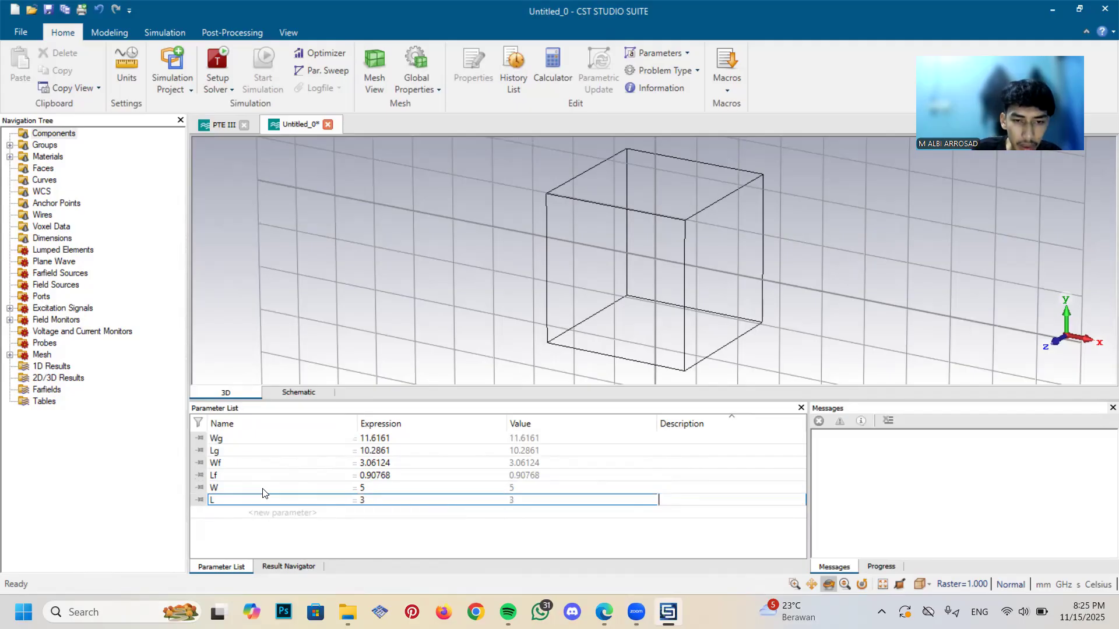
key(Return)
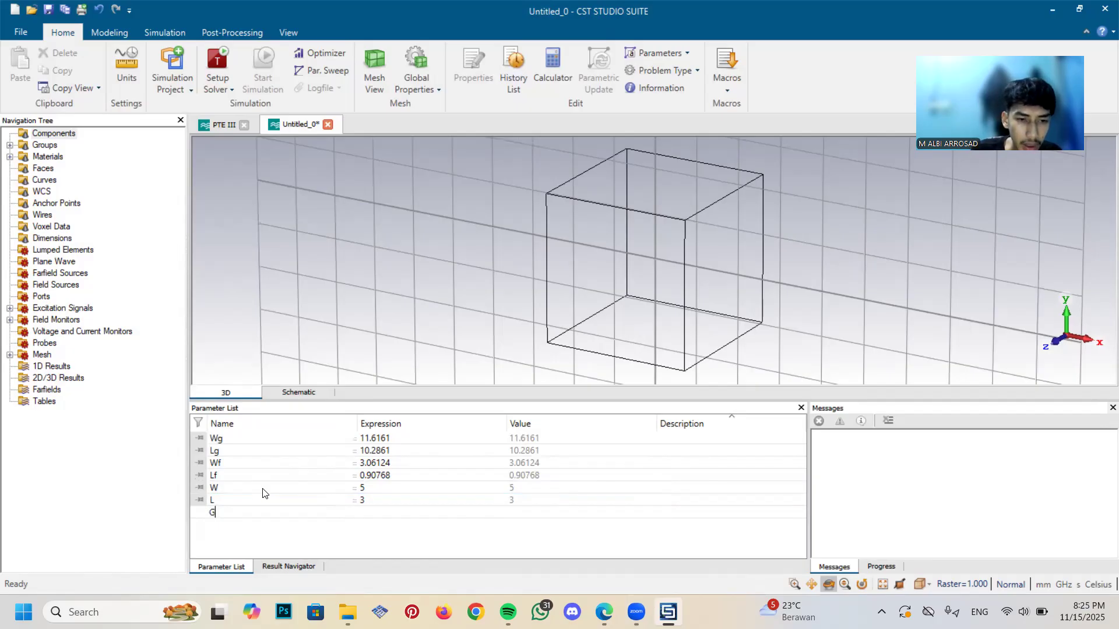
Add a project parameter named h with the expression 1.6
key(Caps_Lock)
text(h)
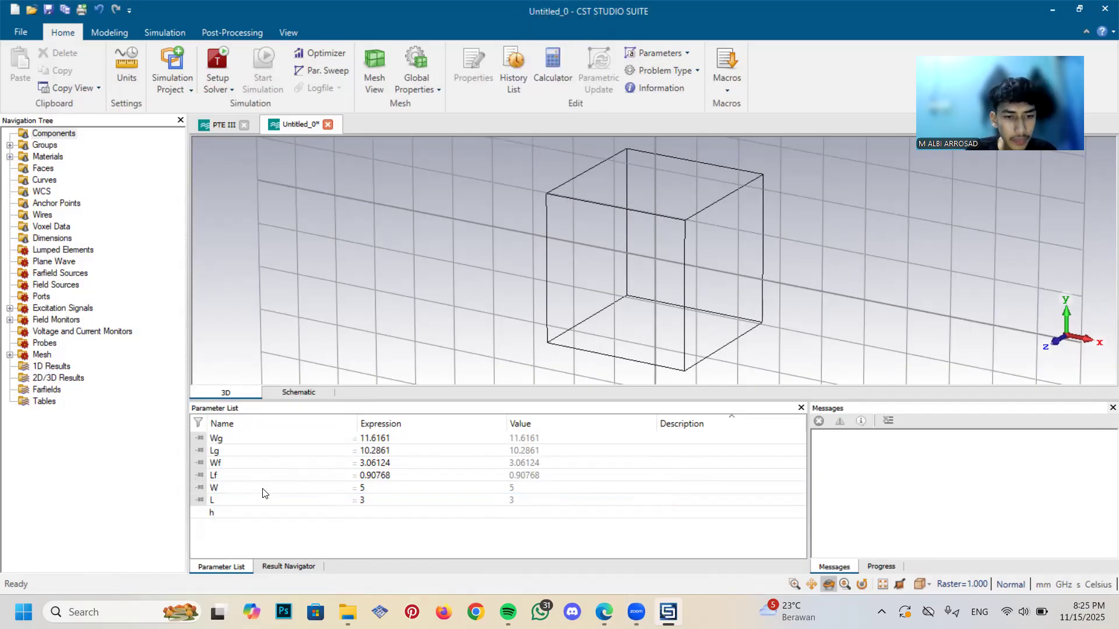
key(Return)
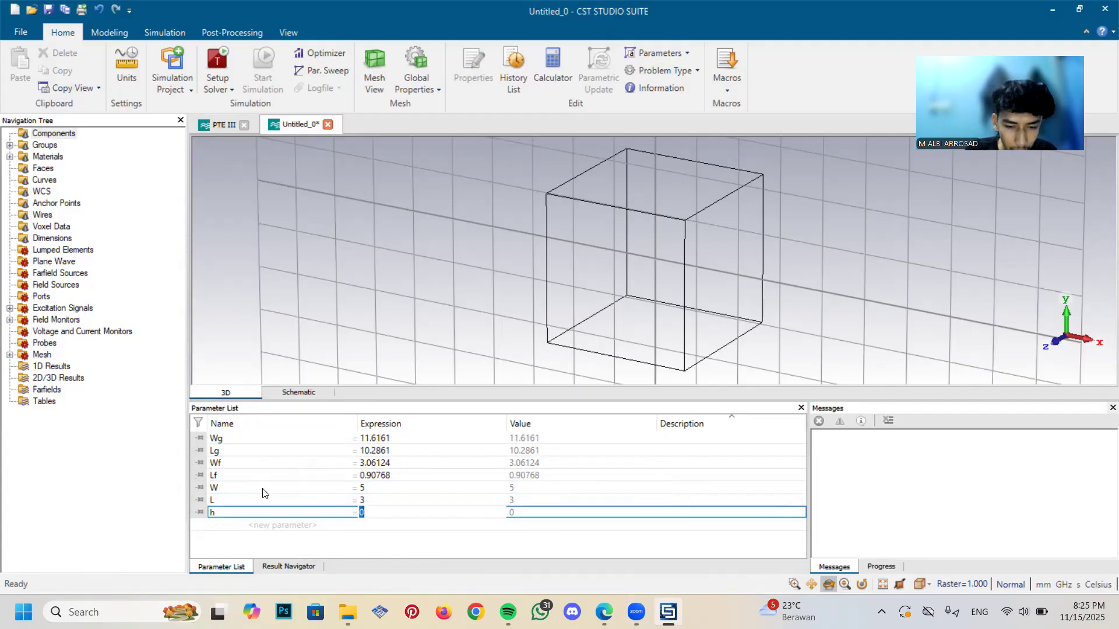
text(1.6)
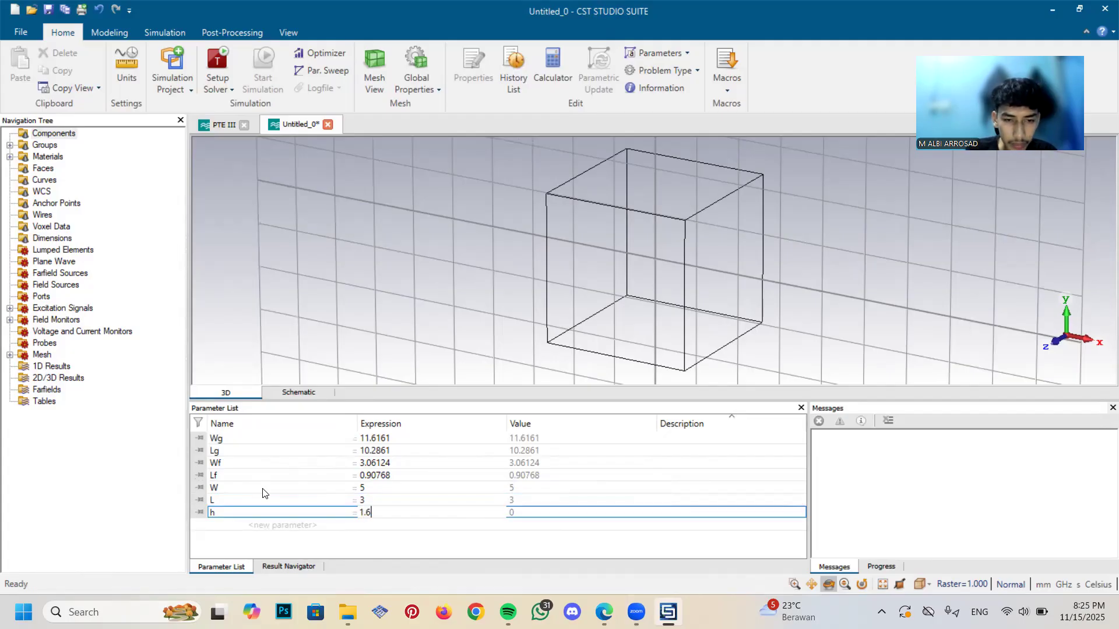
key(Return)
Add a project parameter named t with the expression 0.0035
text(t)
key(Return)
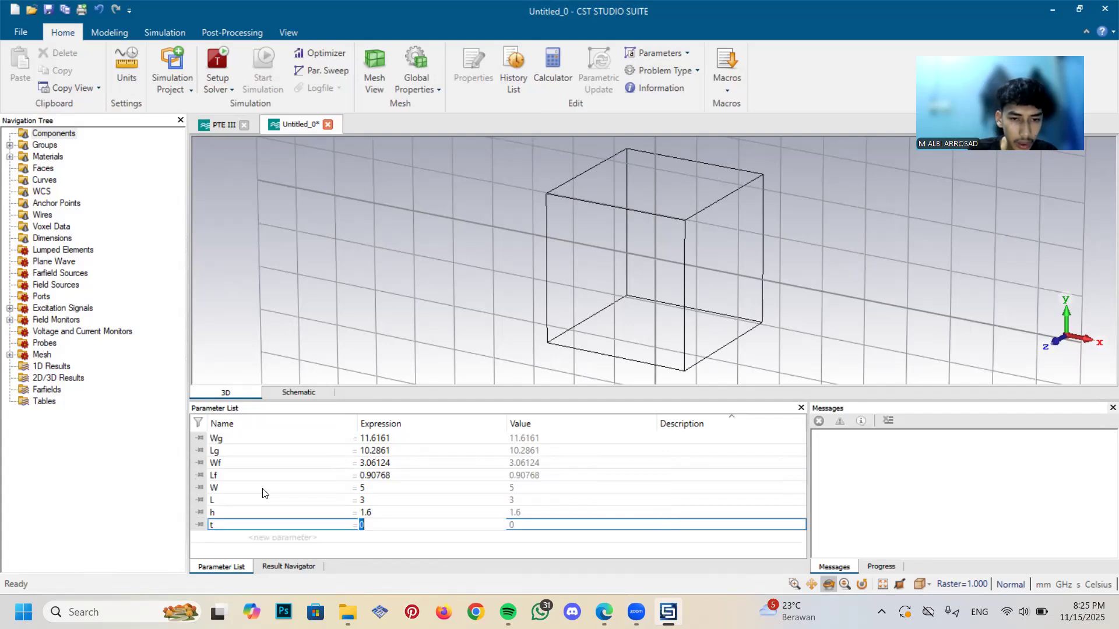
text(0.035)
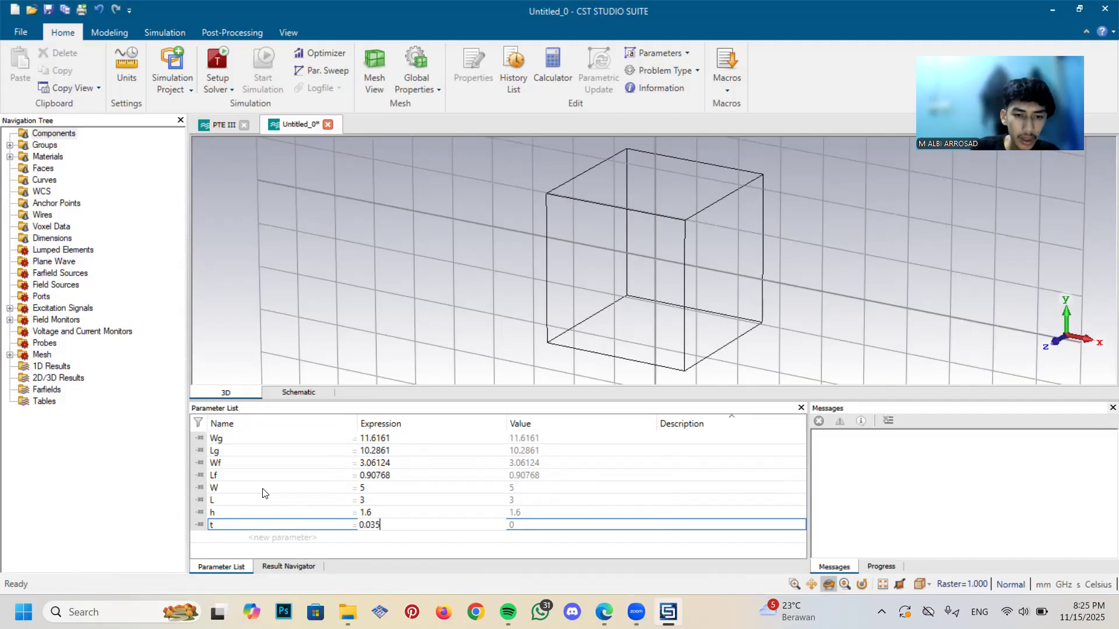
key(BackSpace)
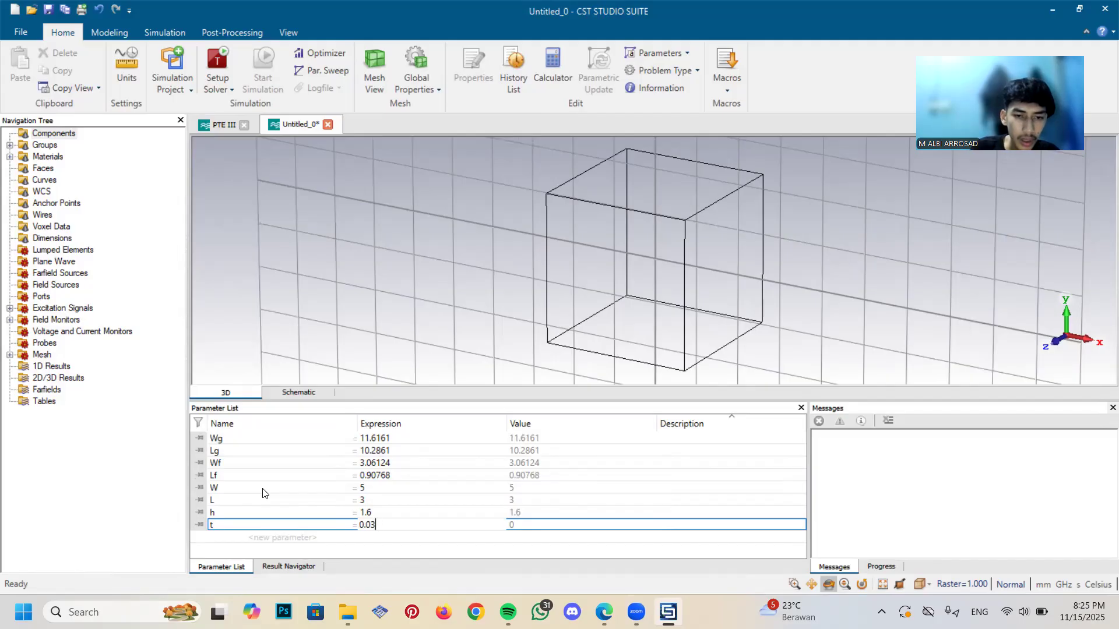
text(035)
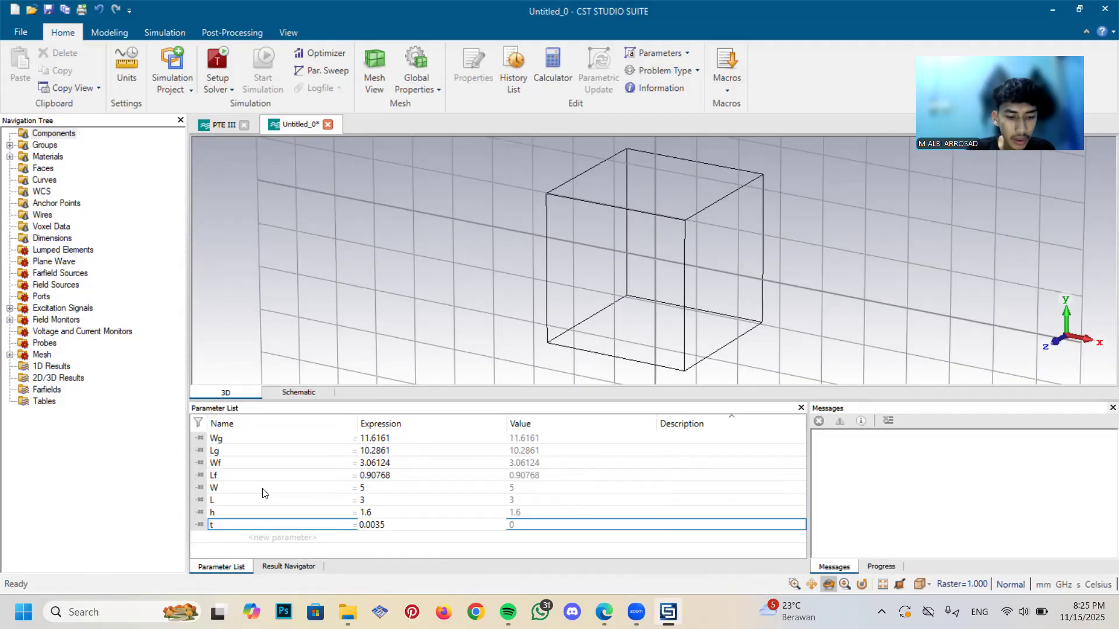
key(Return)
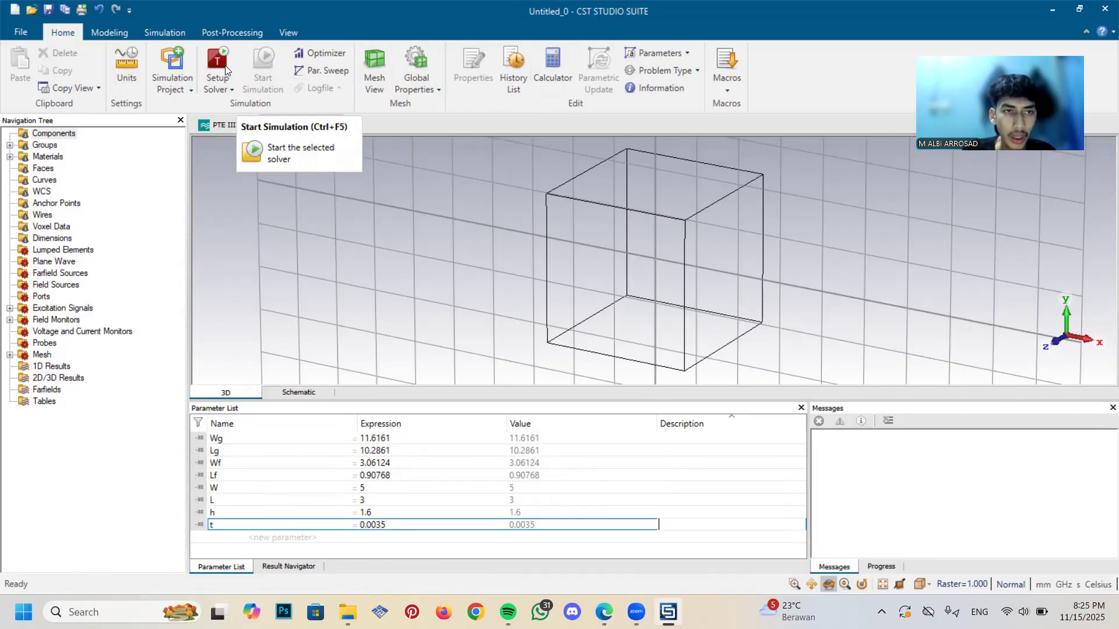
Start a new brick defined by numeric coordinates and name it Ground Plane
click(112, 33)
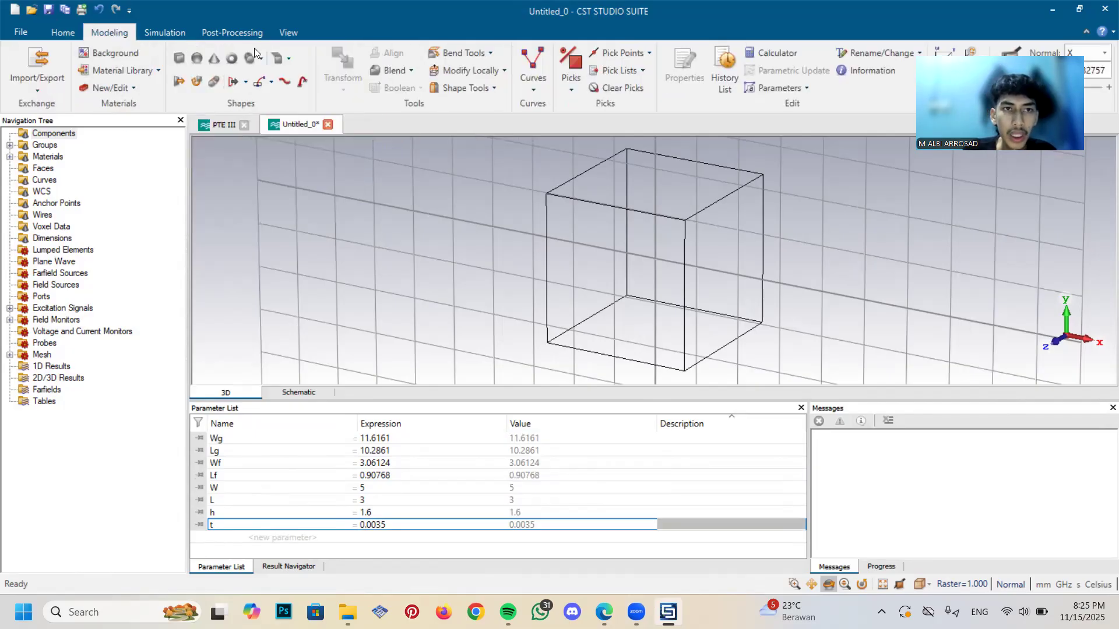
click(180, 58)
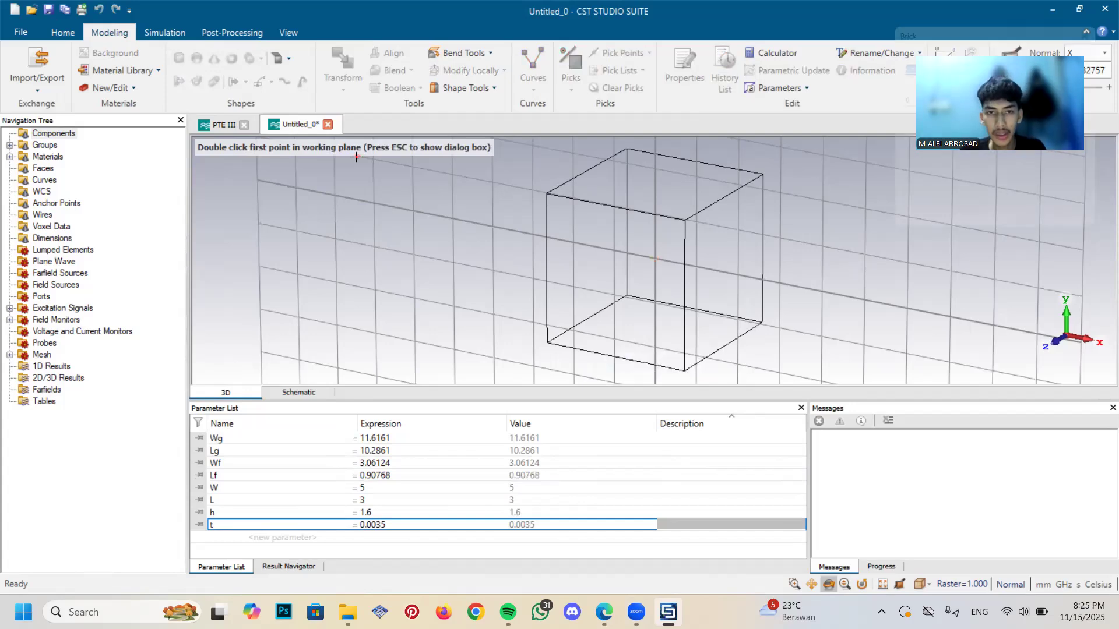
key(Escape)
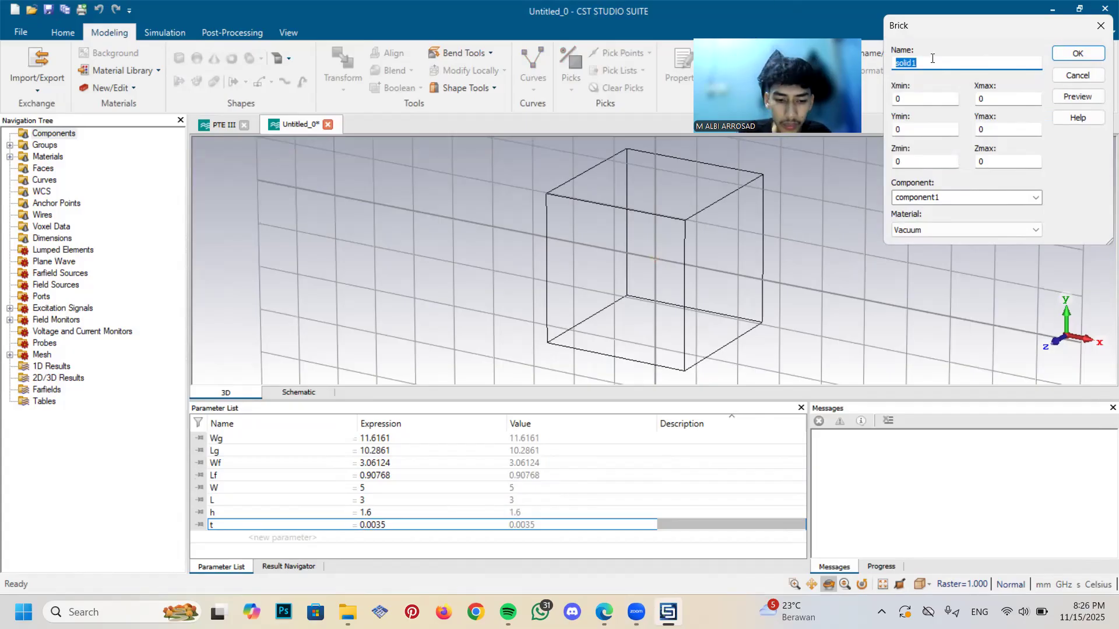
key(Caps_Lock)
key(BackSpace)
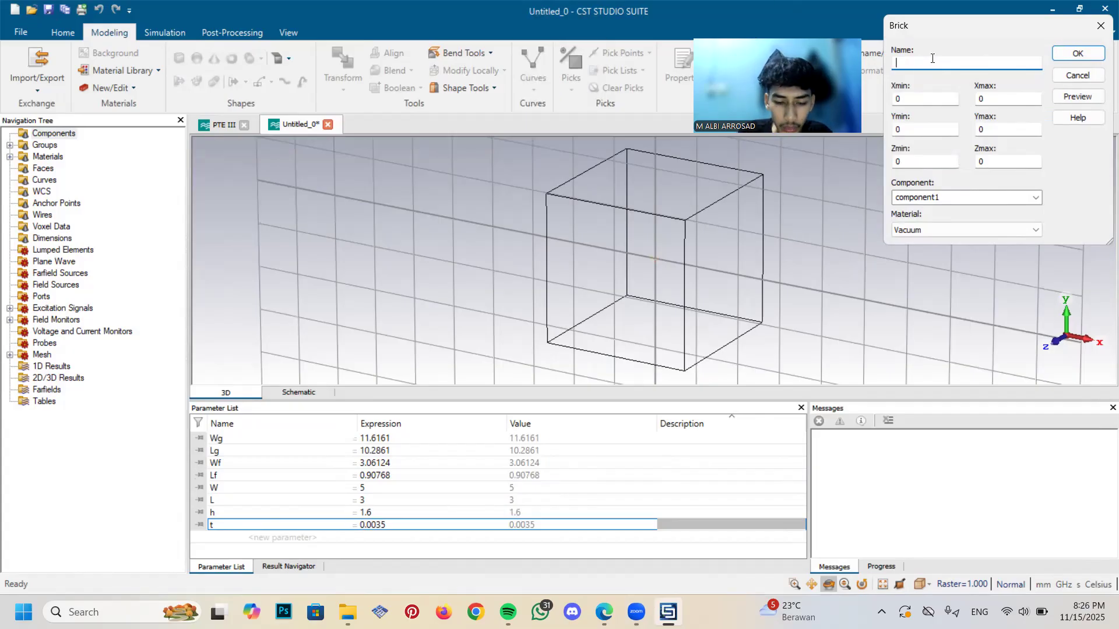
text(G)
key(Caps_Lock)
text(ro)
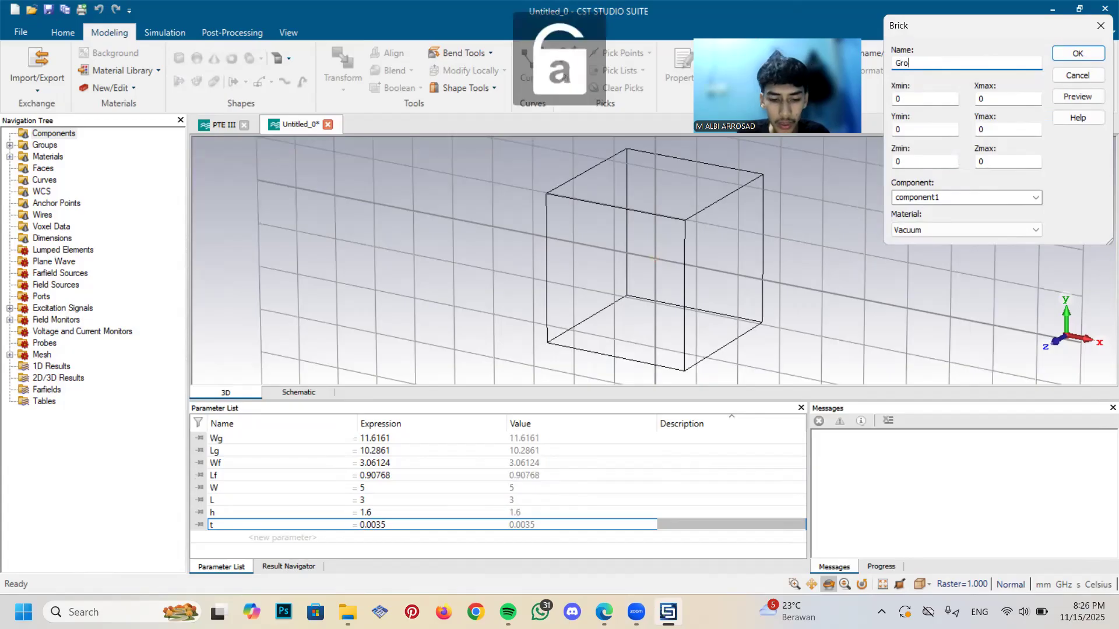
text(und)
key(Caps_Lock)
text(P)
key(Caps_Lock)
text(lane)
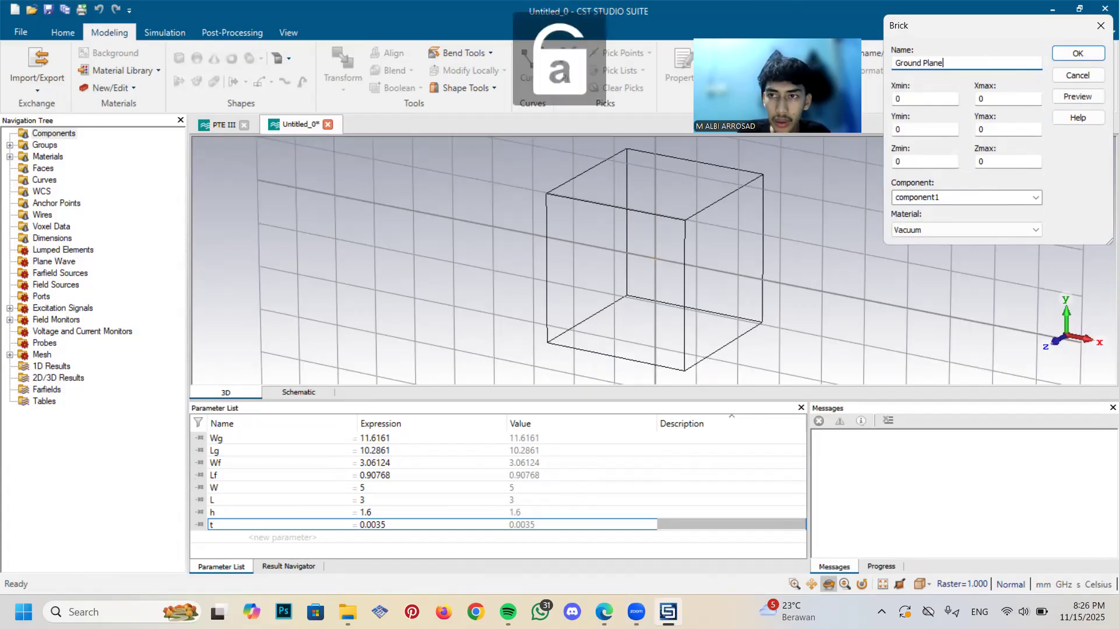
Set the Ground Plane brick's X range from -Wg/2 to Wg/2
click(901, 97)
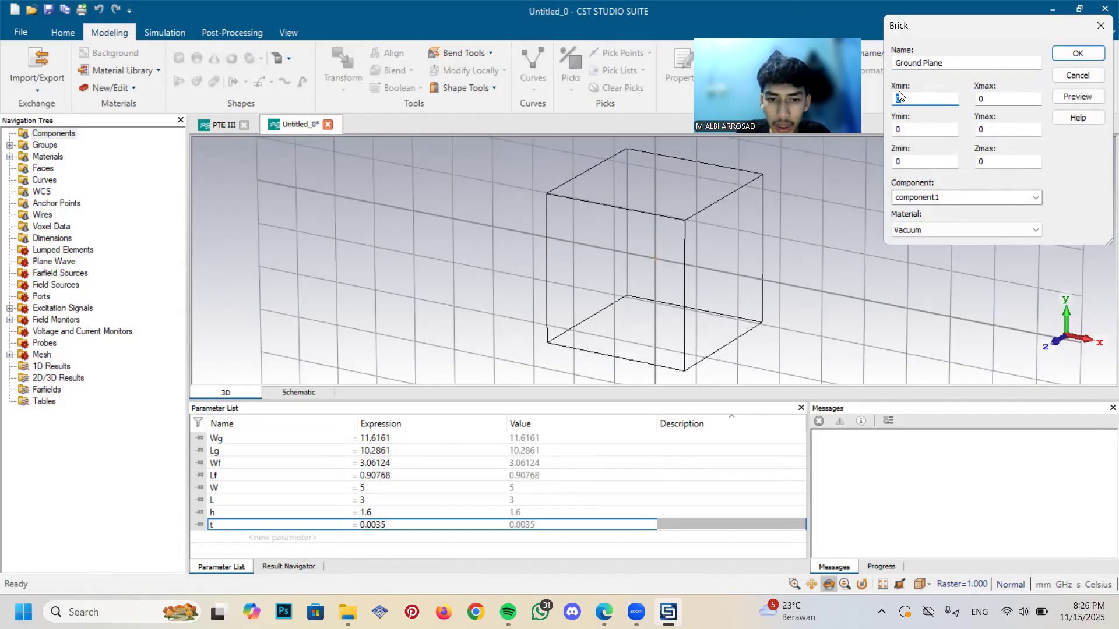
text(-)
key(Caps_Lock)
text(W)
key(Caps_Lock)
text(g/2)
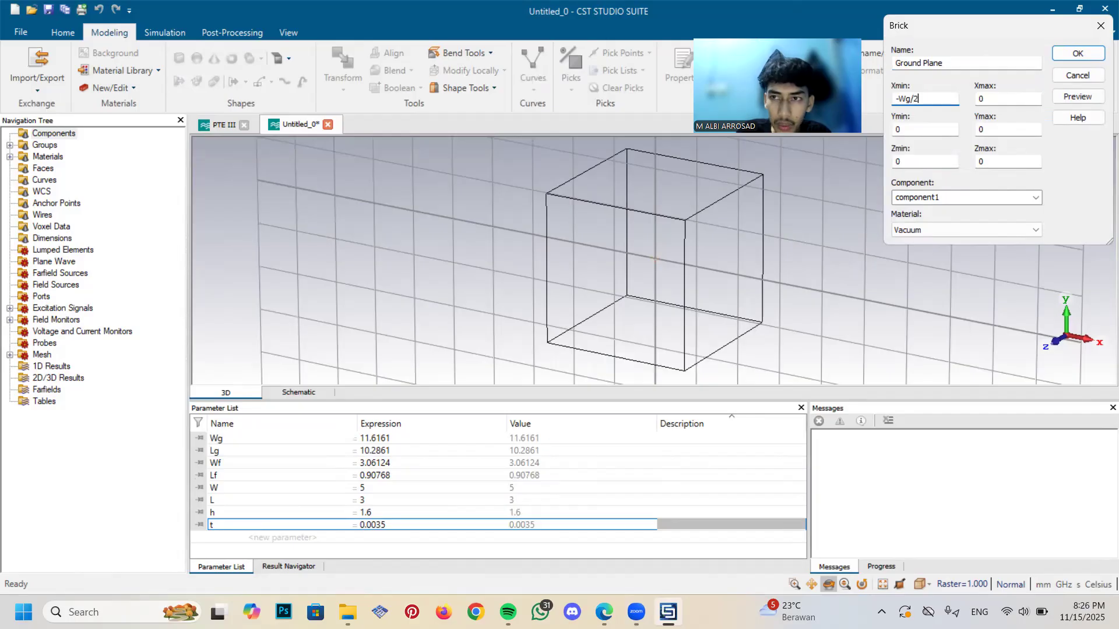
key(Tab)
key(Caps_Lock)
text(W)
key(Caps_Lock)
text(g/2)
key(Tab)
Set the Ground Plane brick's Y range from -Lg/2 to Lg/2 and its Zmax to t
key(Caps_Lock)
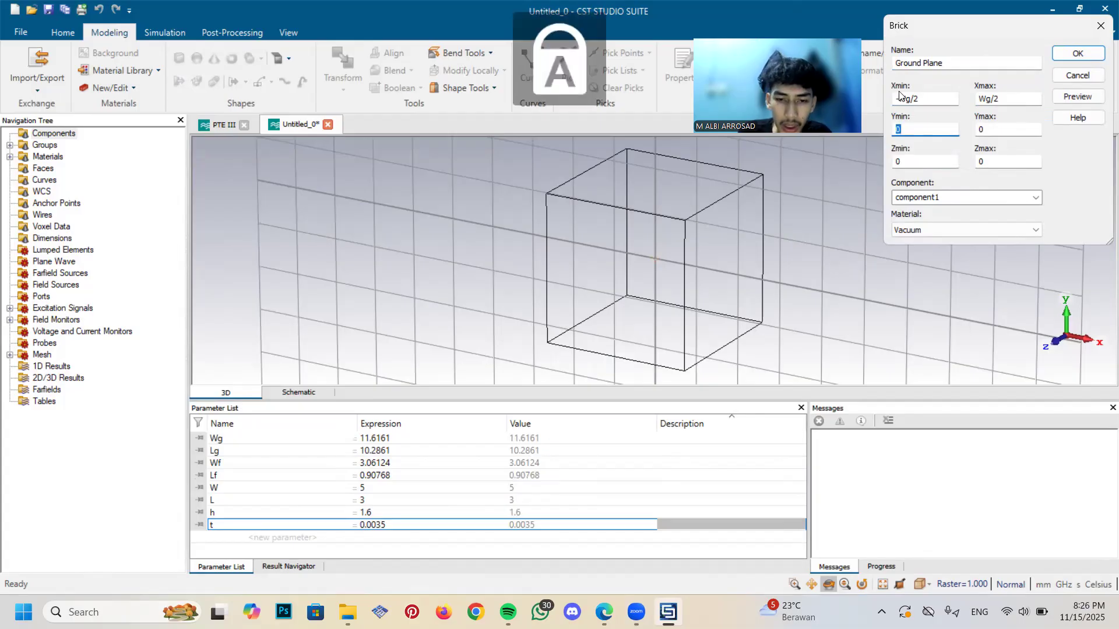
text(-)
key(Caps_Lock)
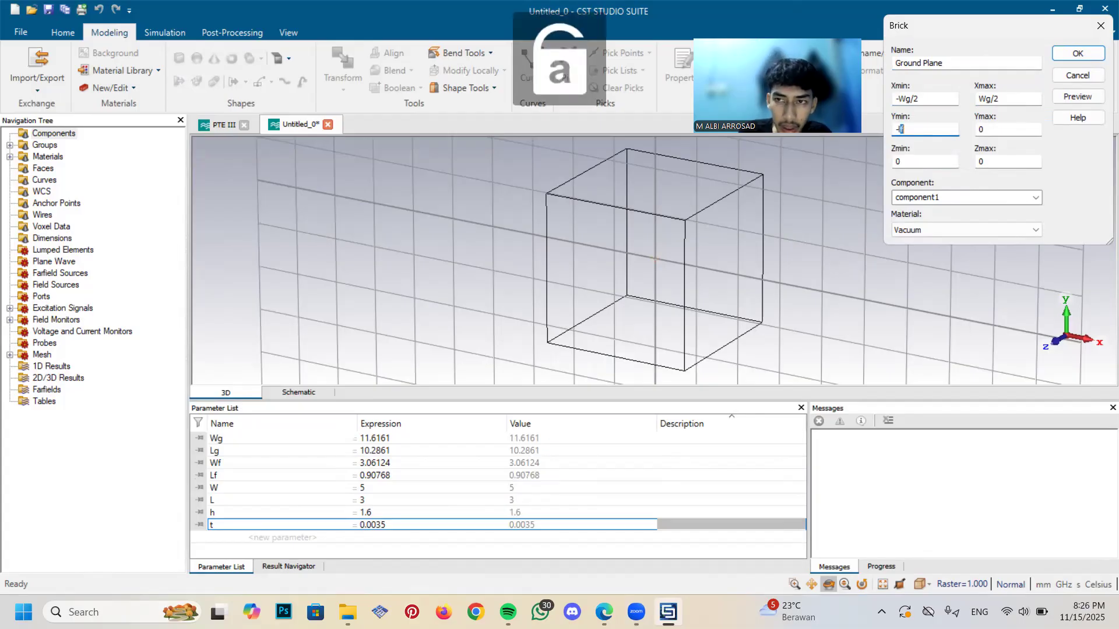
key(Caps_Lock)
text(L)
key(Caps_Lock)
text(g/2)
key(Tab)
key(Caps_Lock)
text(L)
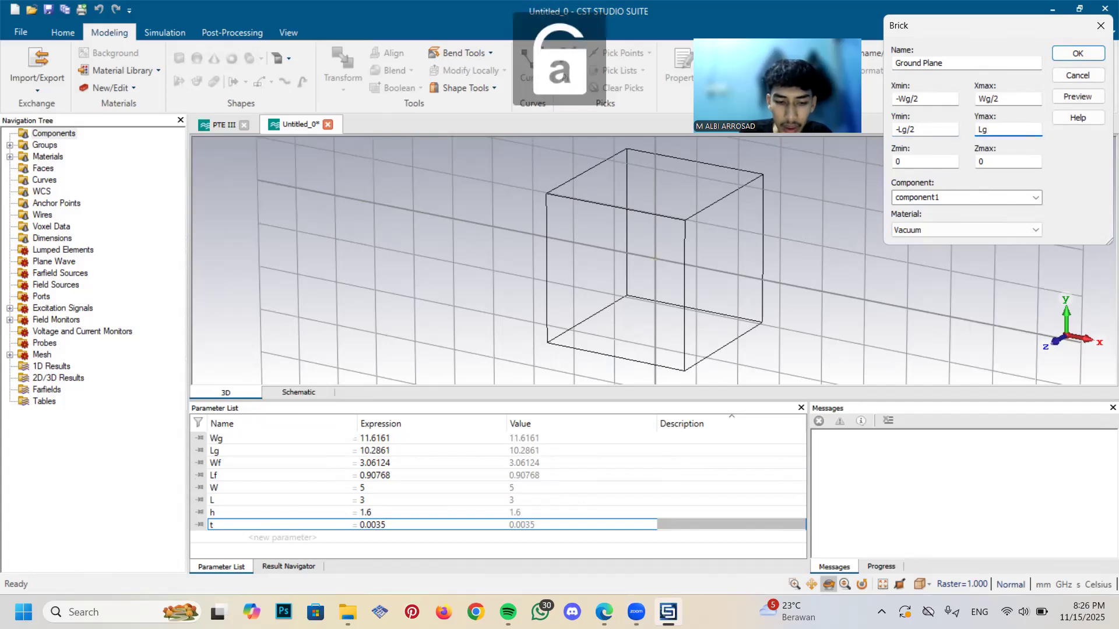
text(/2)
key(Tab)
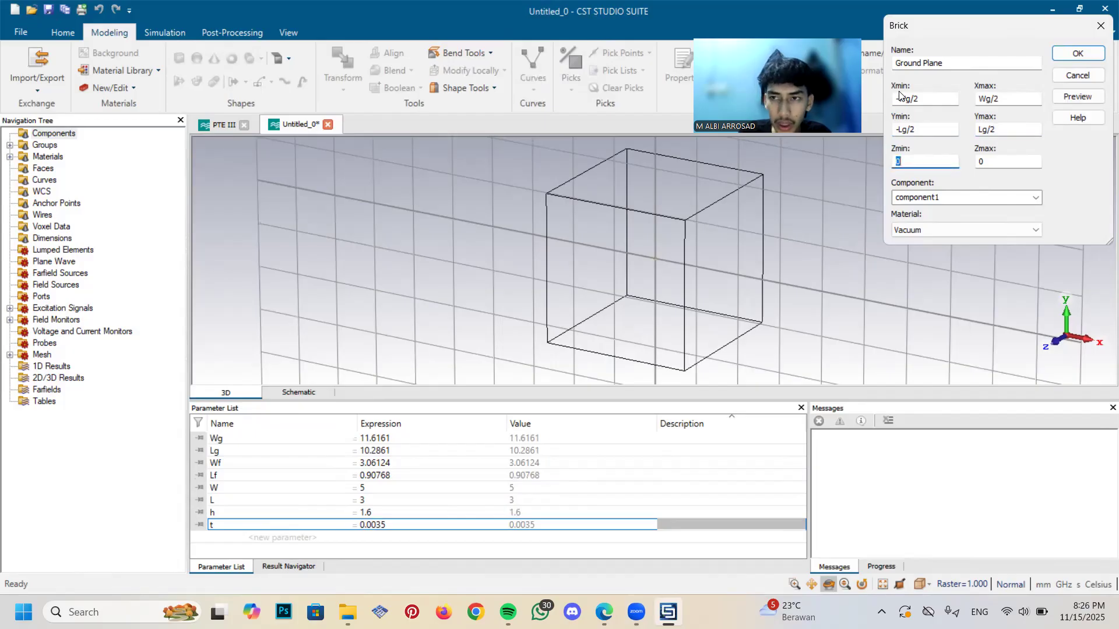
key(Tab)
text(t)
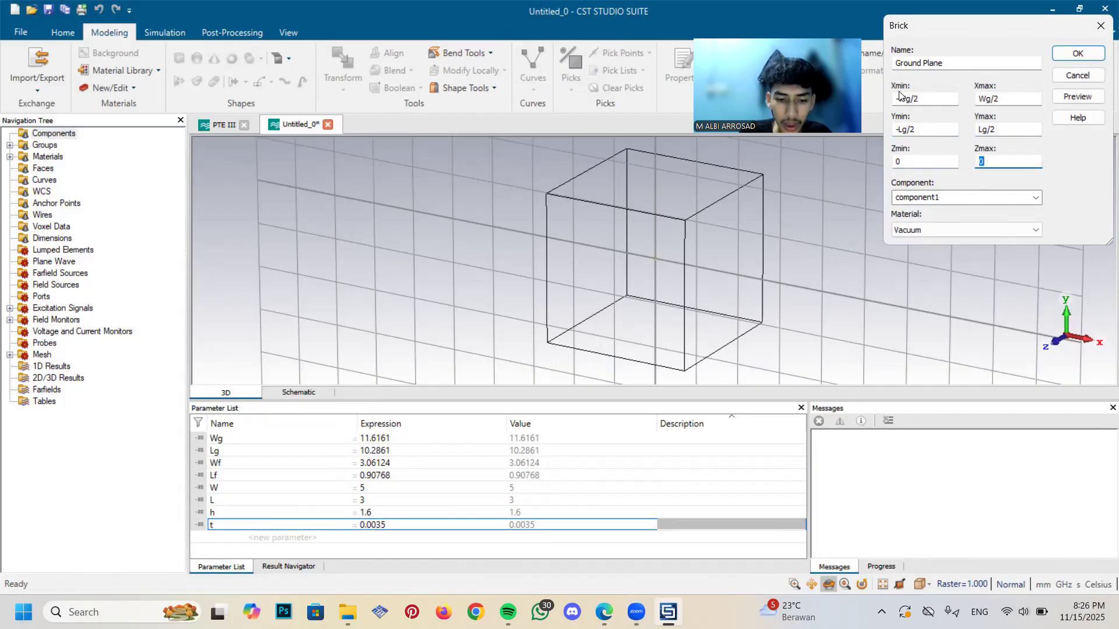
Load Copper (annealed) from the material library for the Ground Plane and create the brick
click(977, 225)
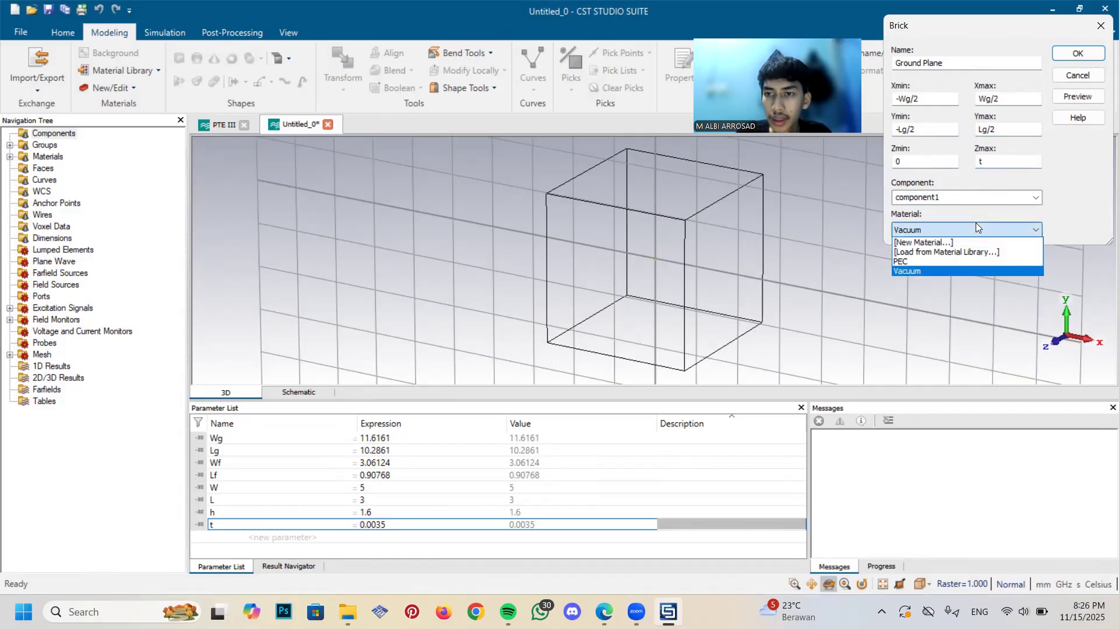
click(965, 252)
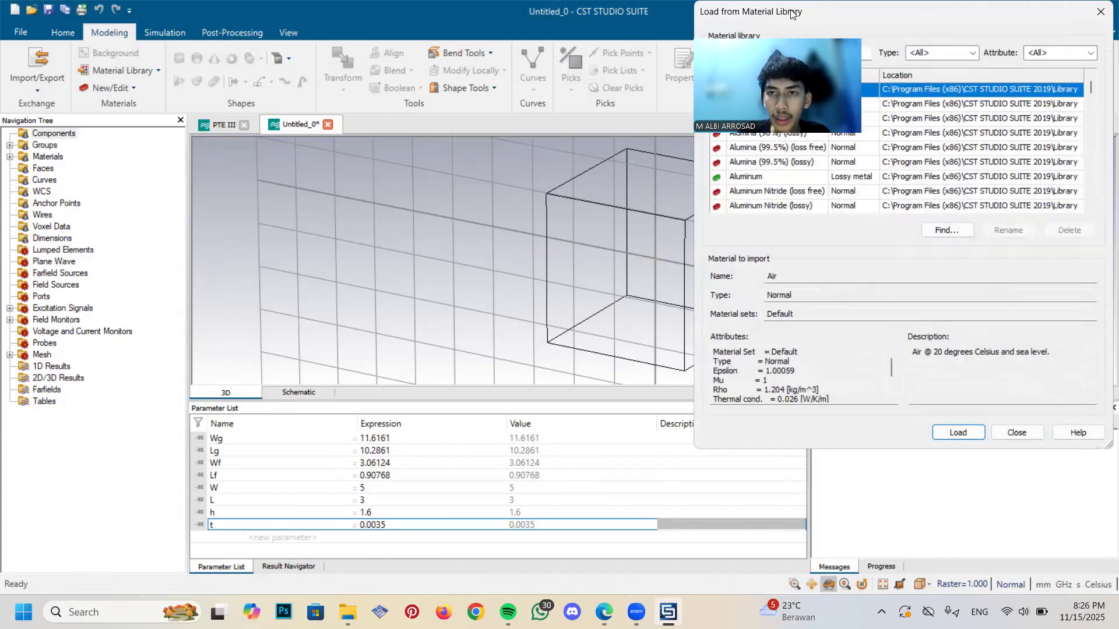
click(806, 53)
text(copp)
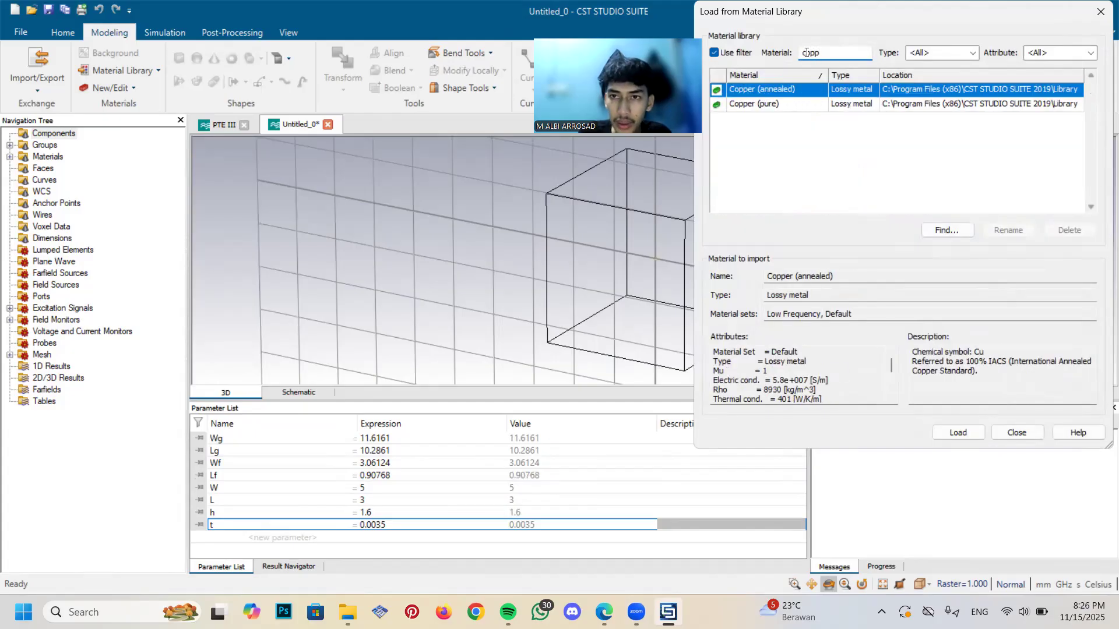
click(786, 97)
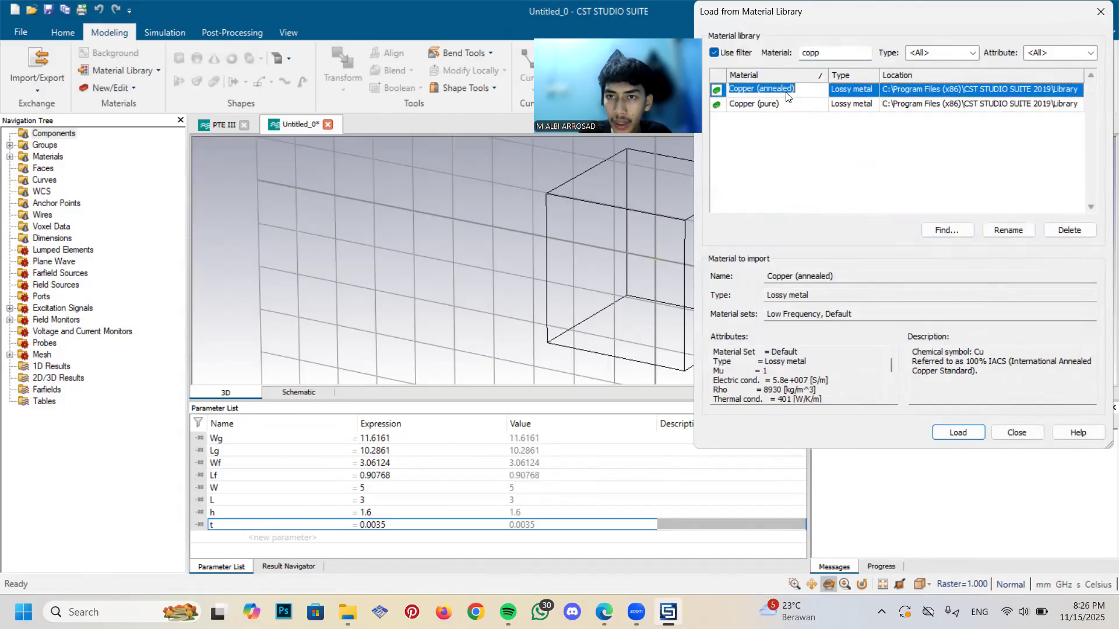
click(965, 431)
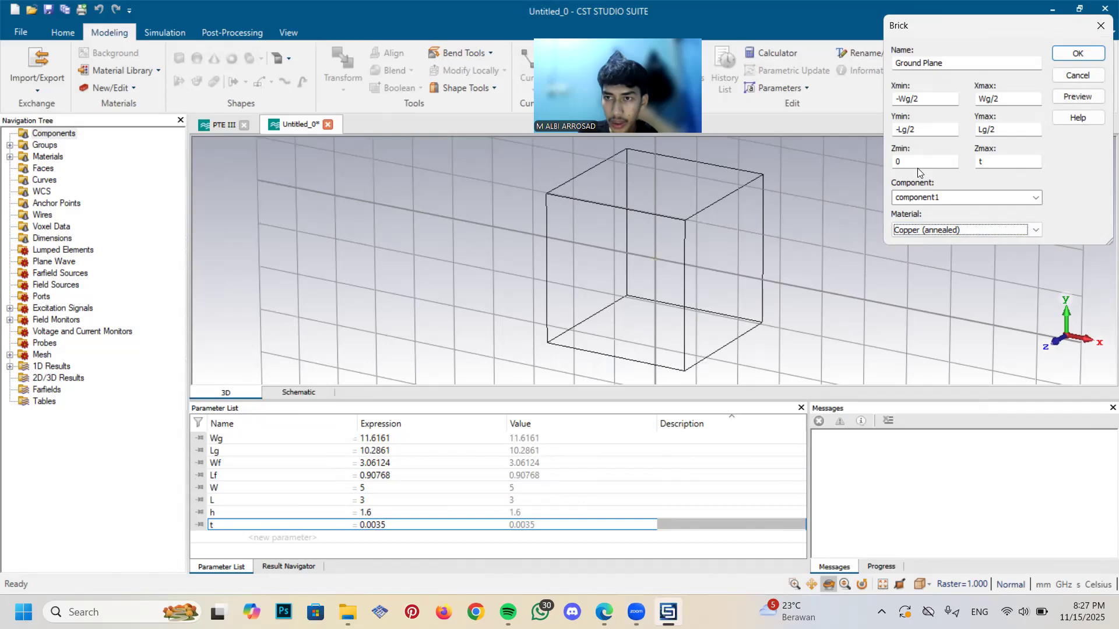
click(1077, 54)
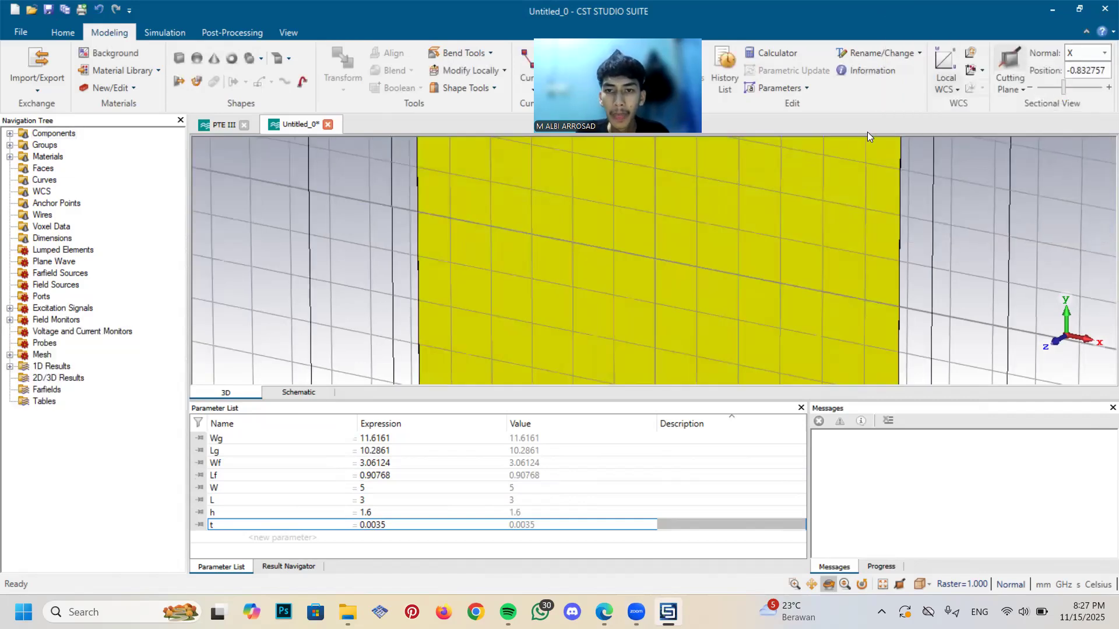
Start a second brick defined by numeric coordinates and name it Substrat
scroll(812, 295, down, 3)
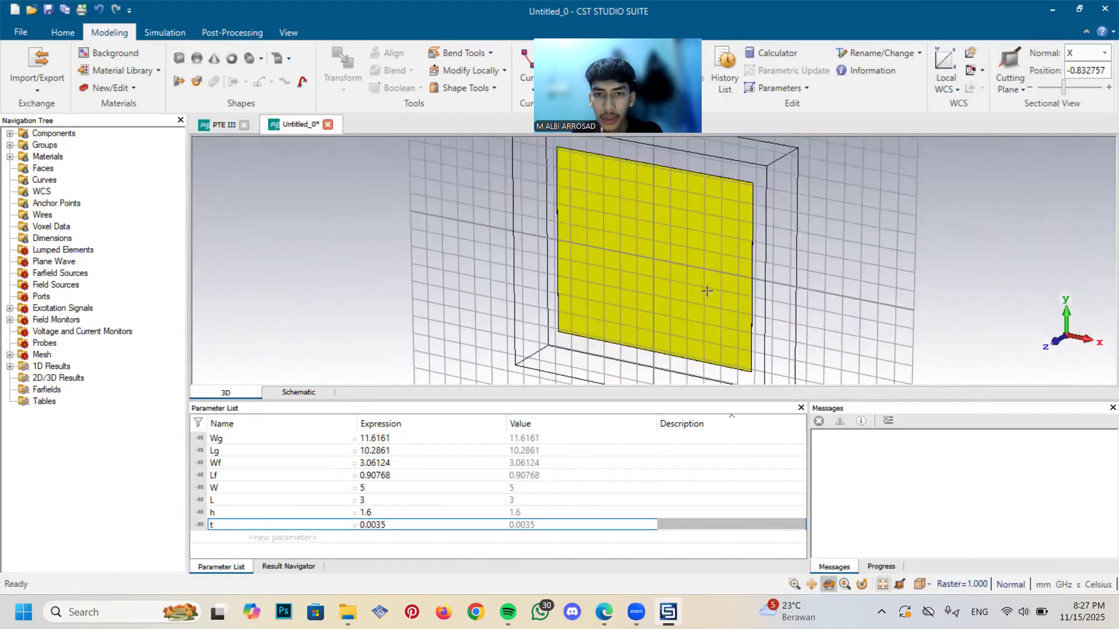
scroll(703, 297, down, 2)
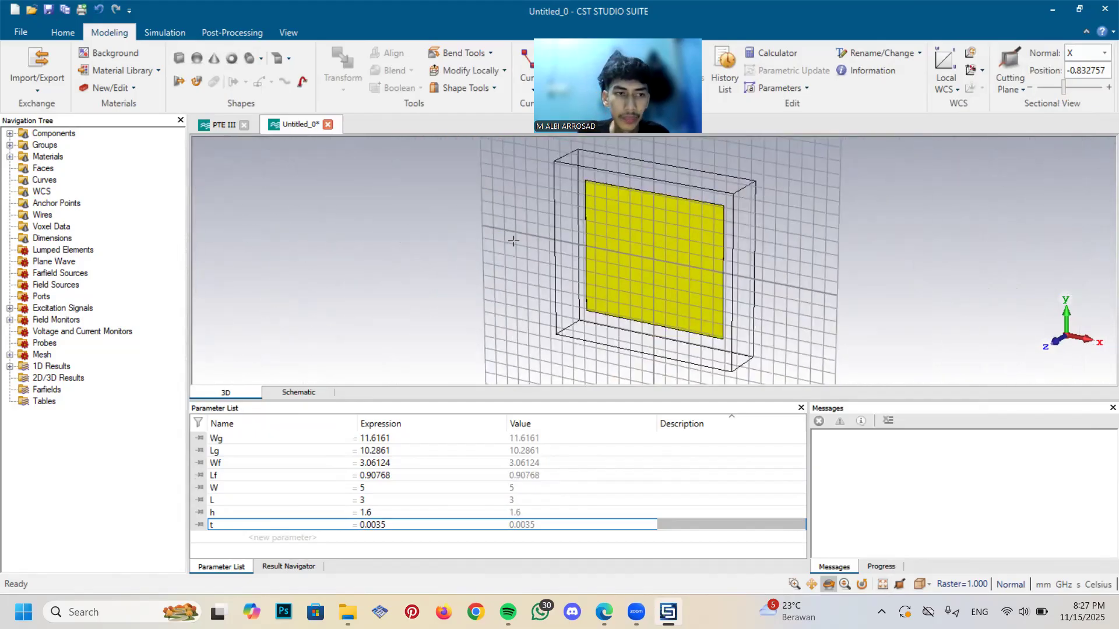
click(182, 59)
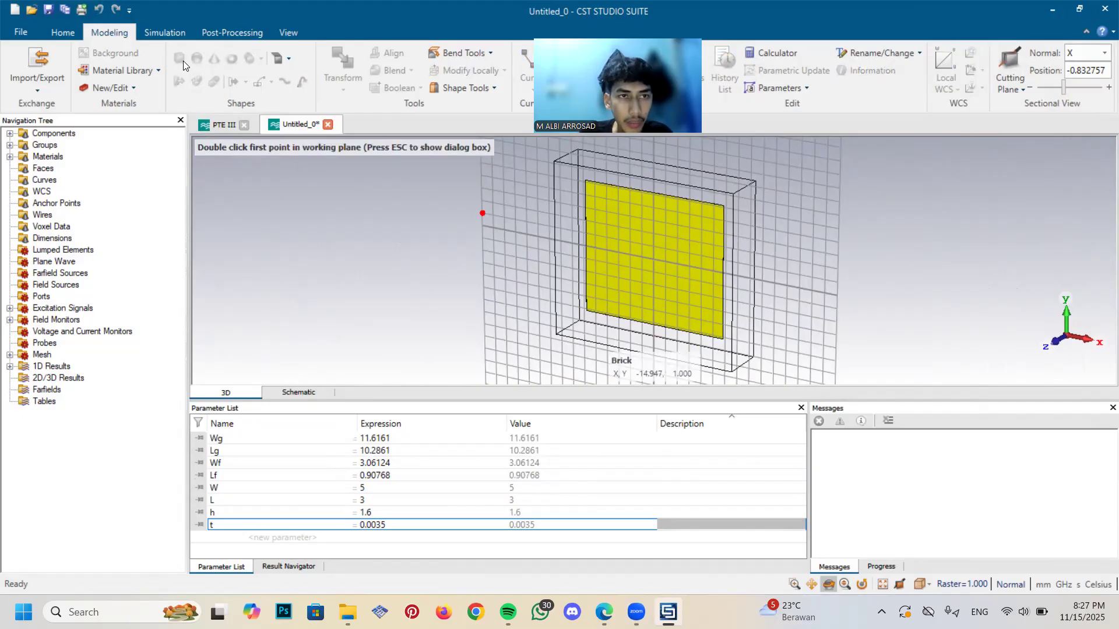
key(Escape)
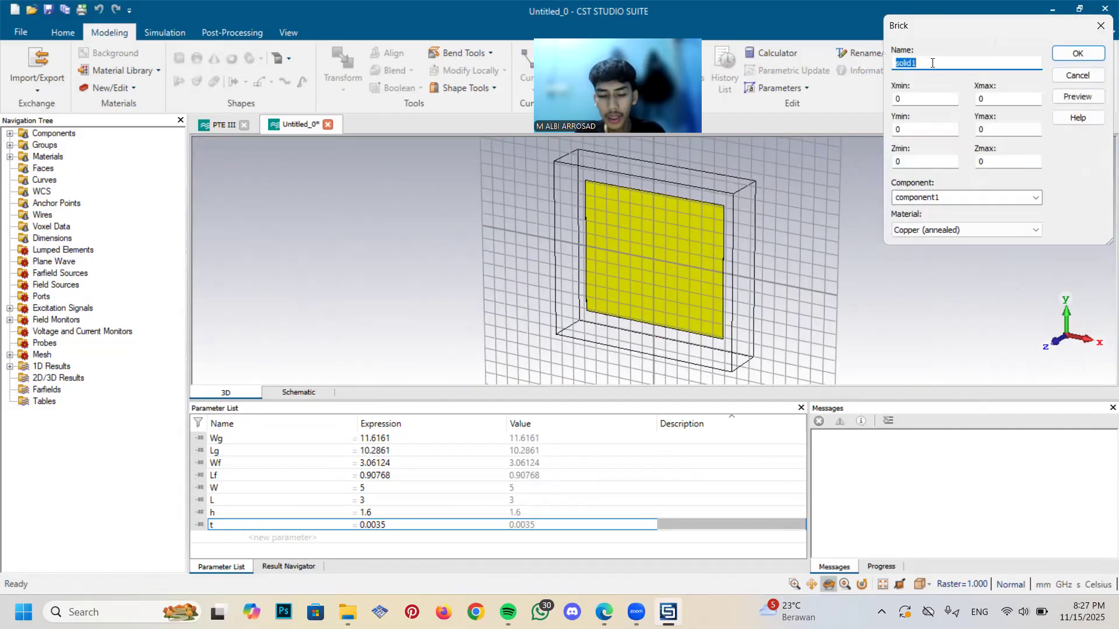
text(subr)
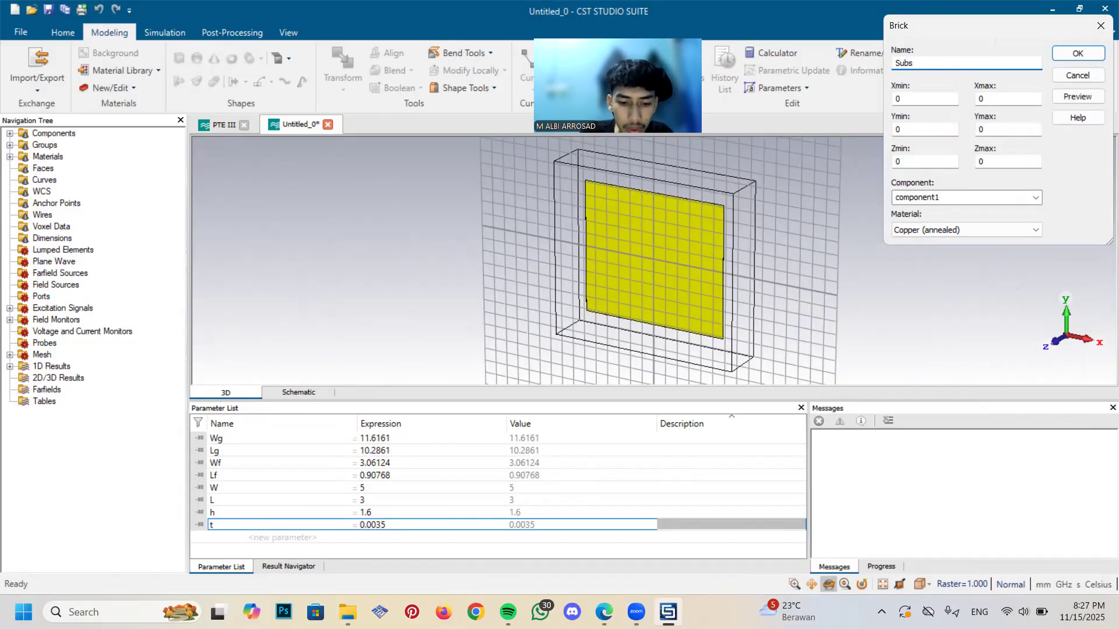
text(trat)
key(Tab)
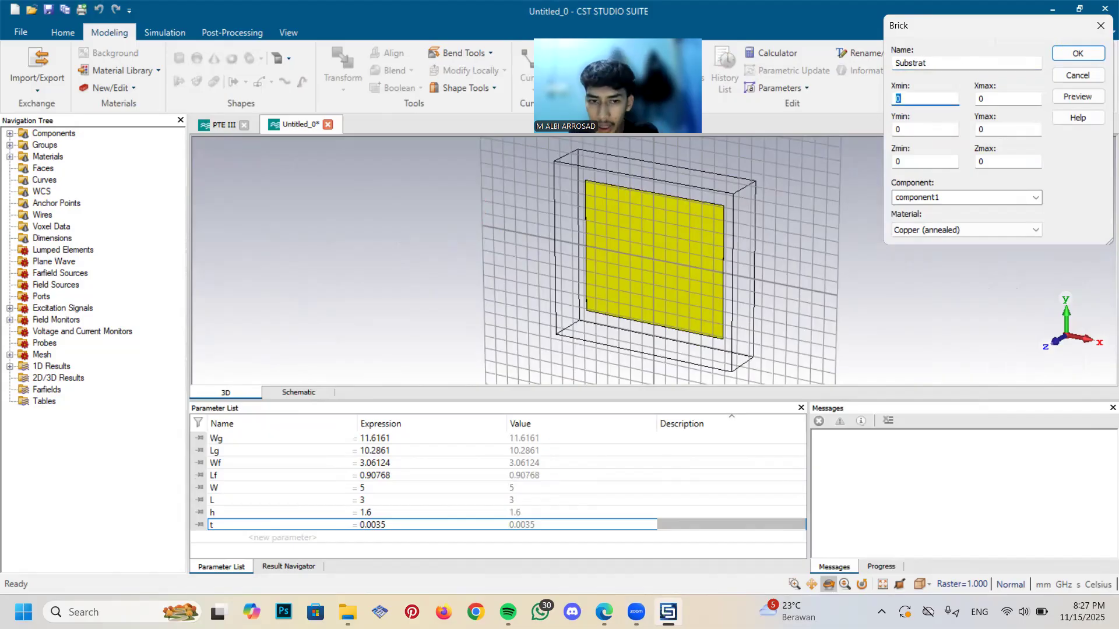
Set the Substrat brick's X range from -Wg/2 to Wg/2
text(-Wg/2)
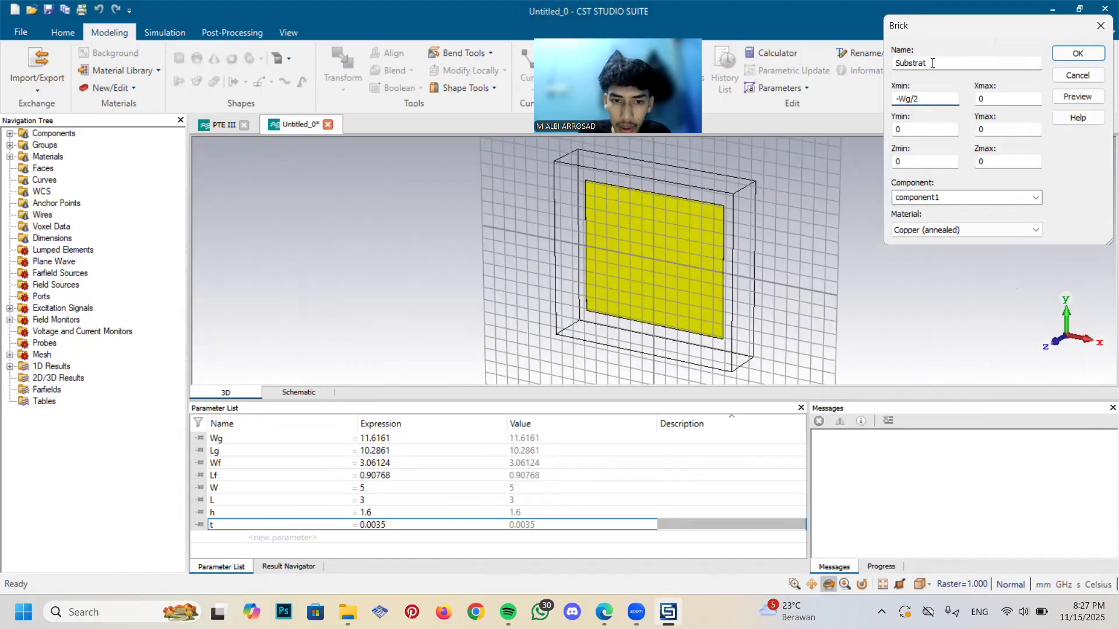
key(Tab)
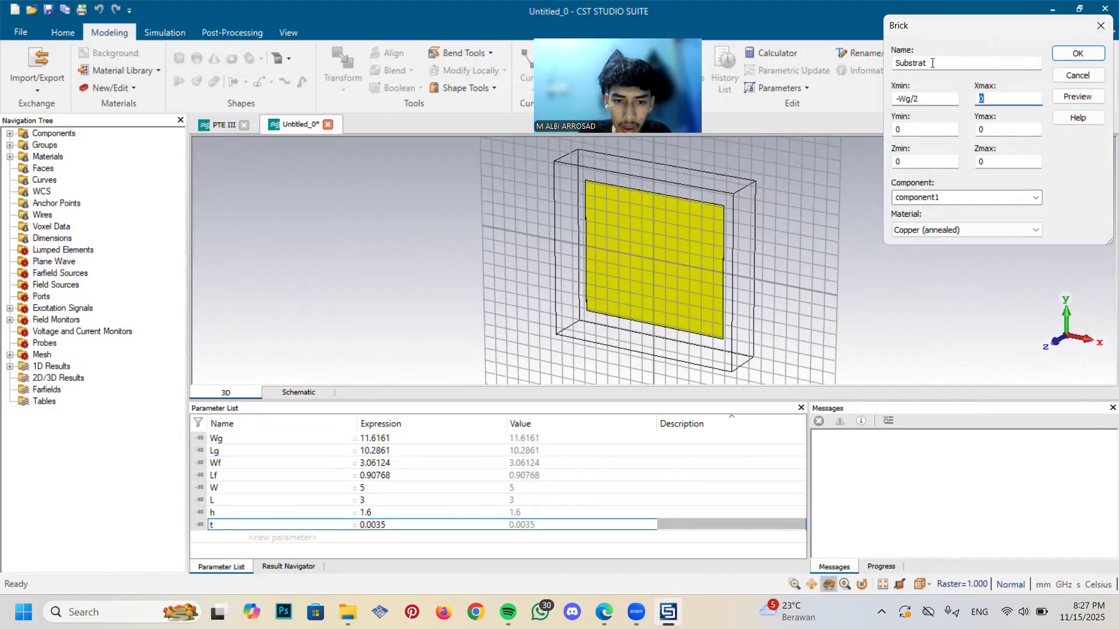
text(Wg/2)
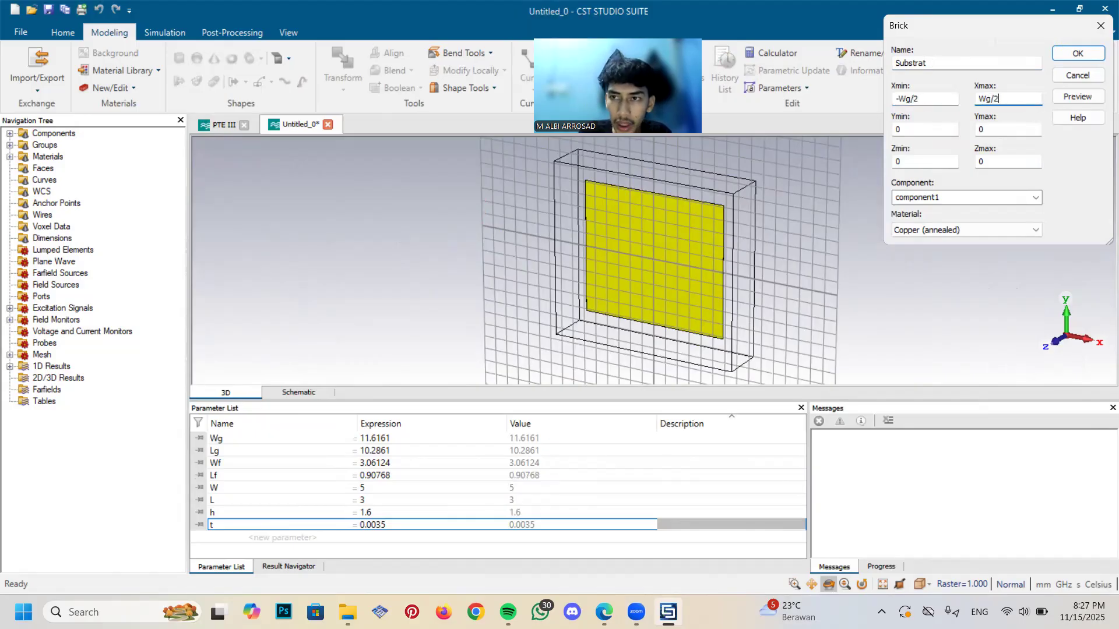
key(Tab)
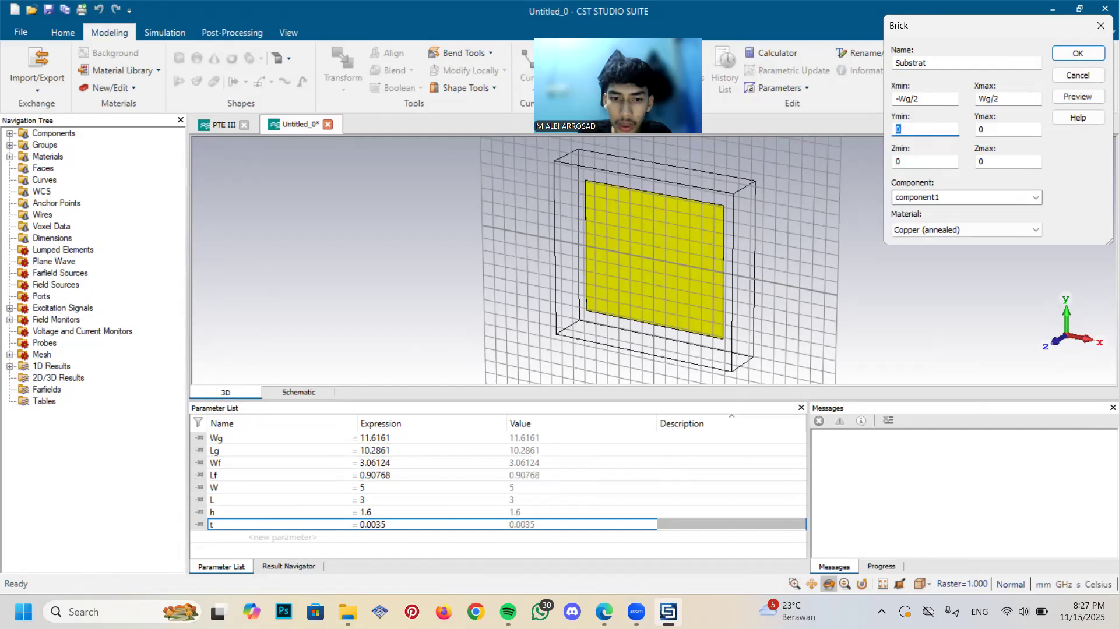
Set the Substrat brick's Y range from -Lg/2 to Lg/2
text(-)
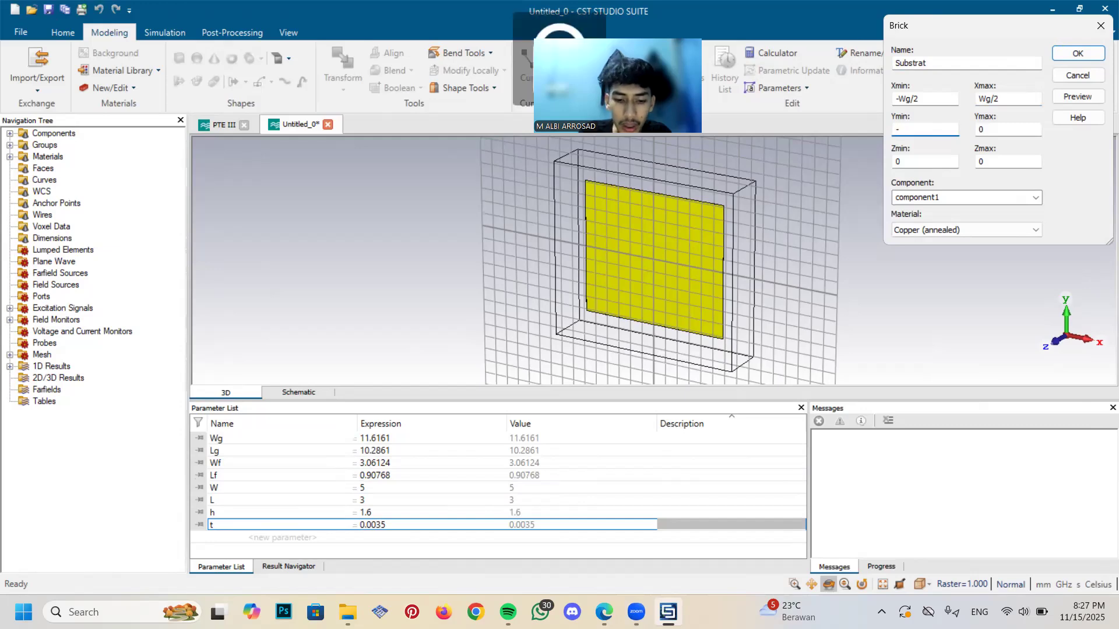
text(Lg/2)
key(Tab)
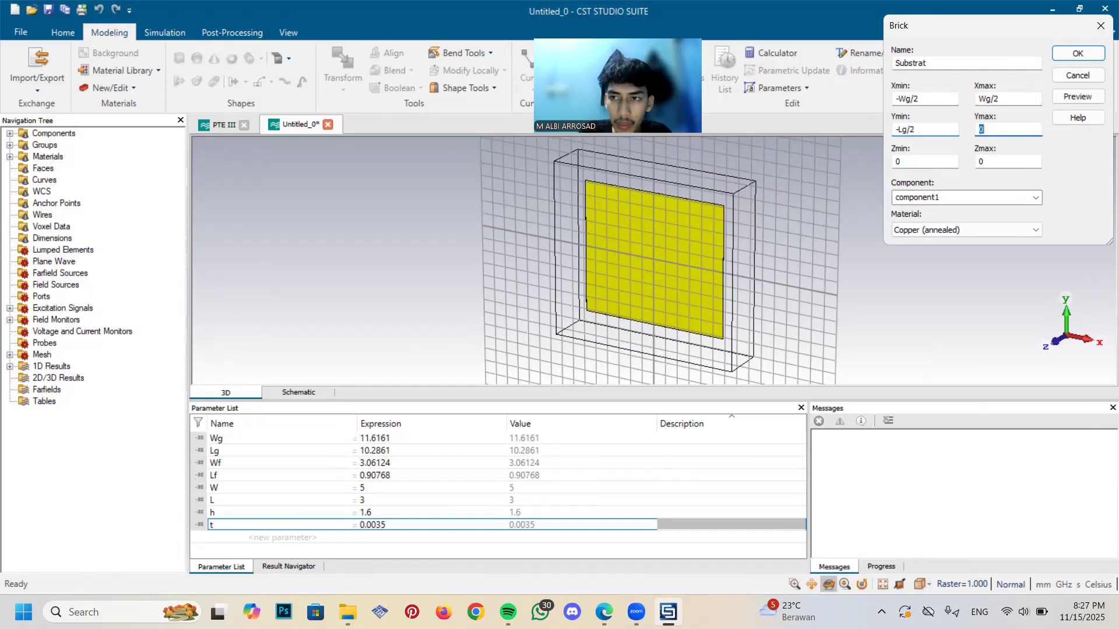
text(Lg/2)
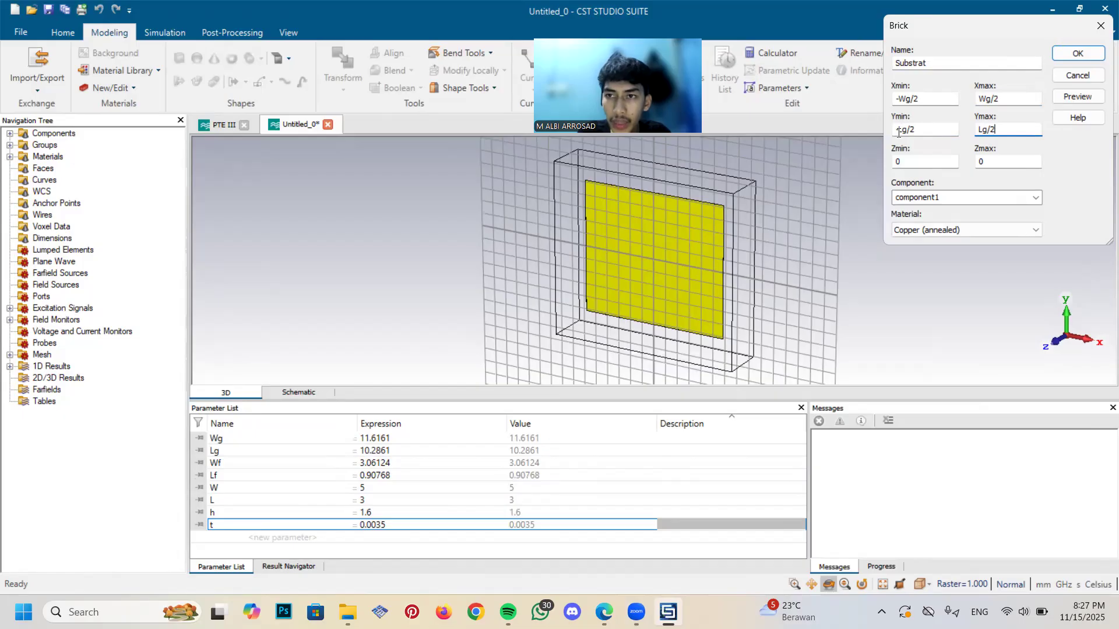
key(Tab)
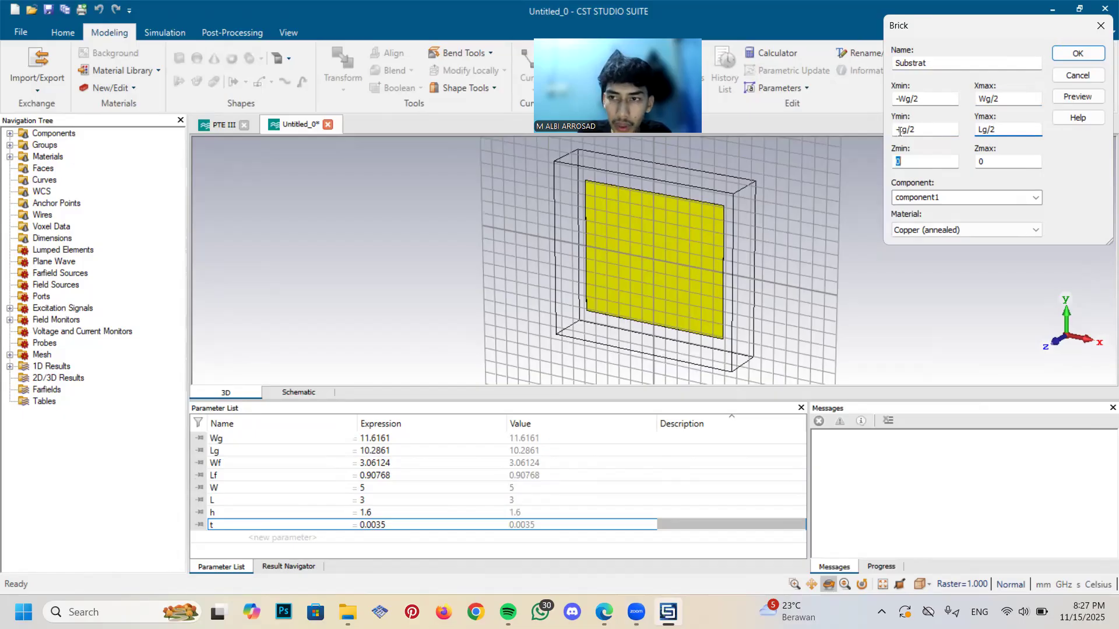
Set the Substrat brick's Z range from t to t+h
text(t)
key(Tab)
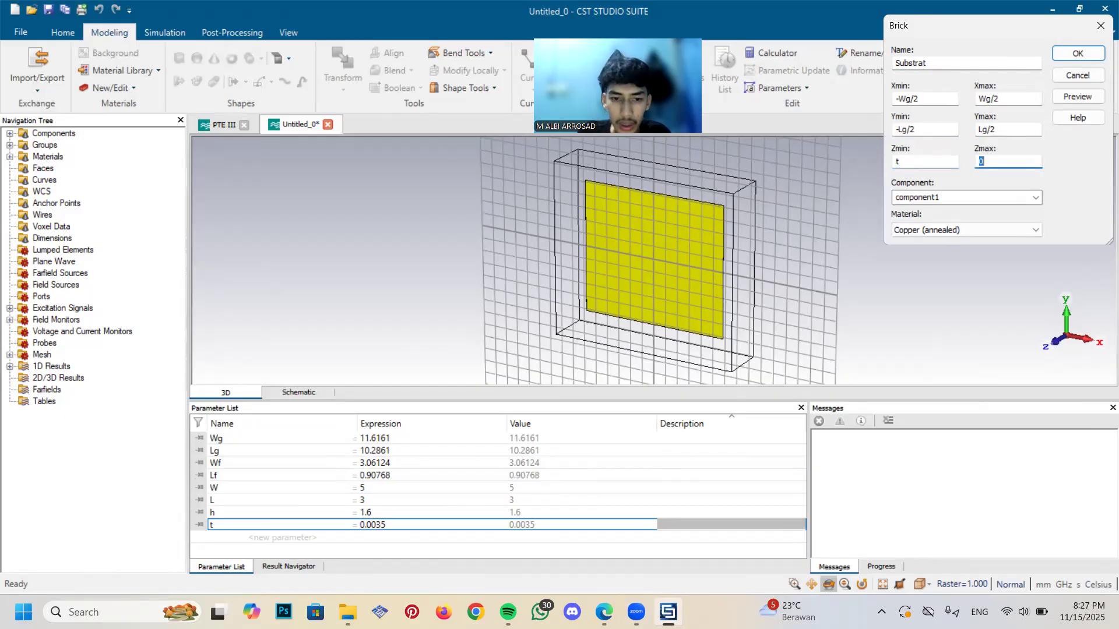
text(t+h)
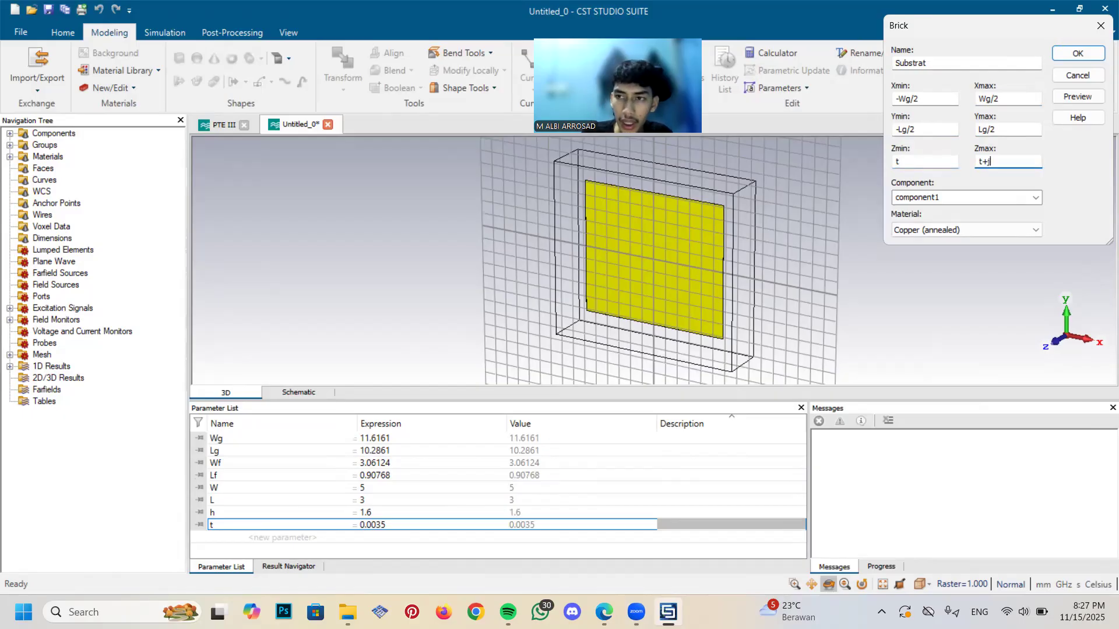
Load FR-4 (lossy) from the material library as the Substrat brick's material and create the brick
click(935, 229)
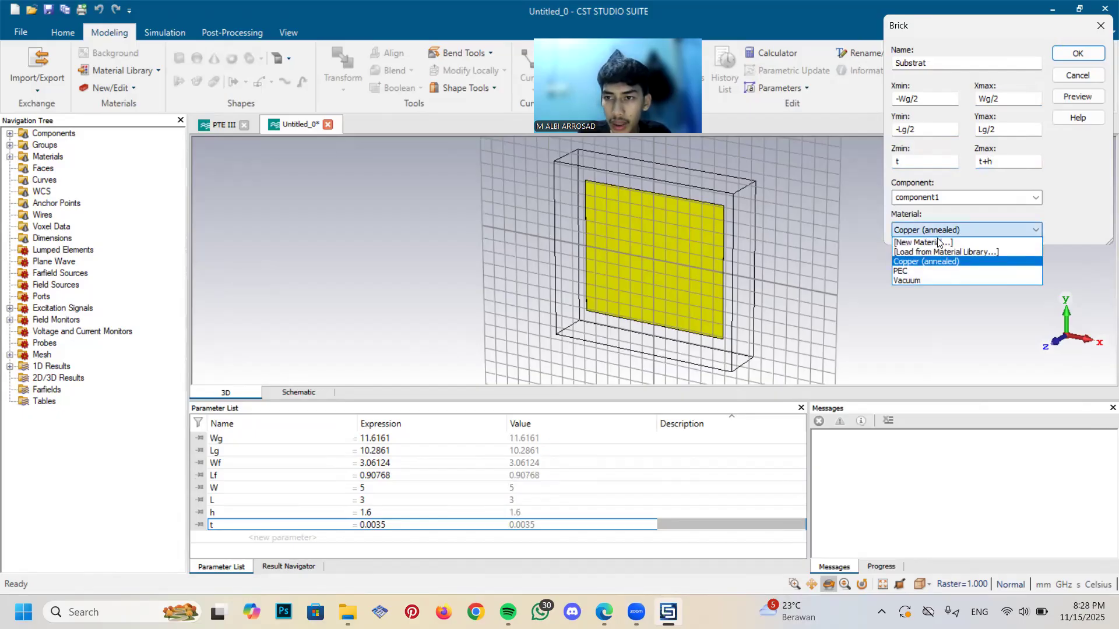
click(941, 250)
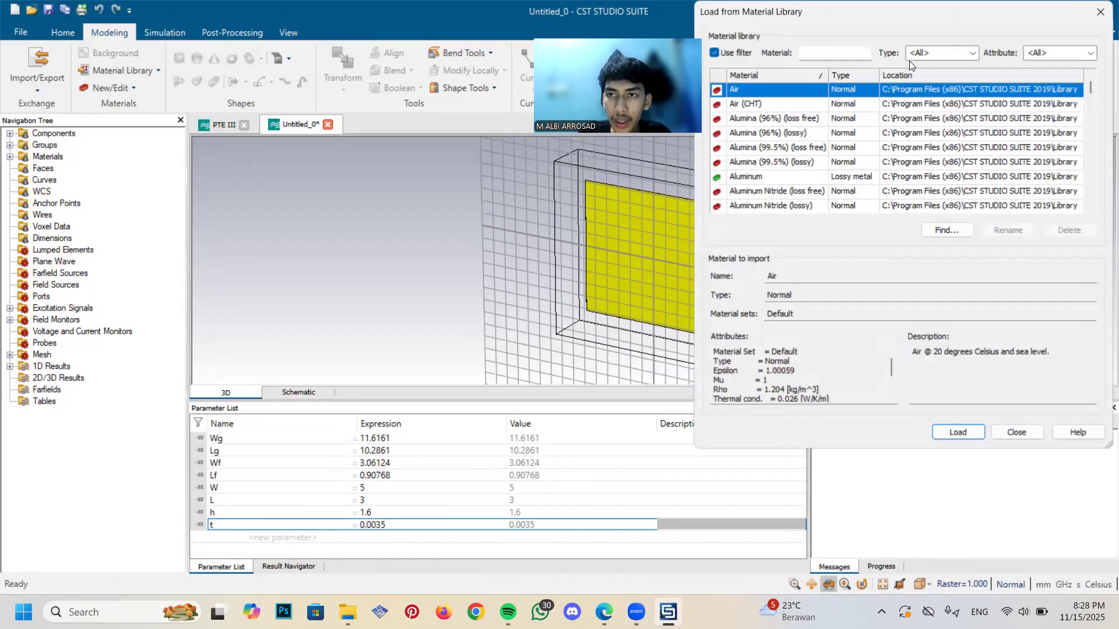
click(853, 57)
text(F4)
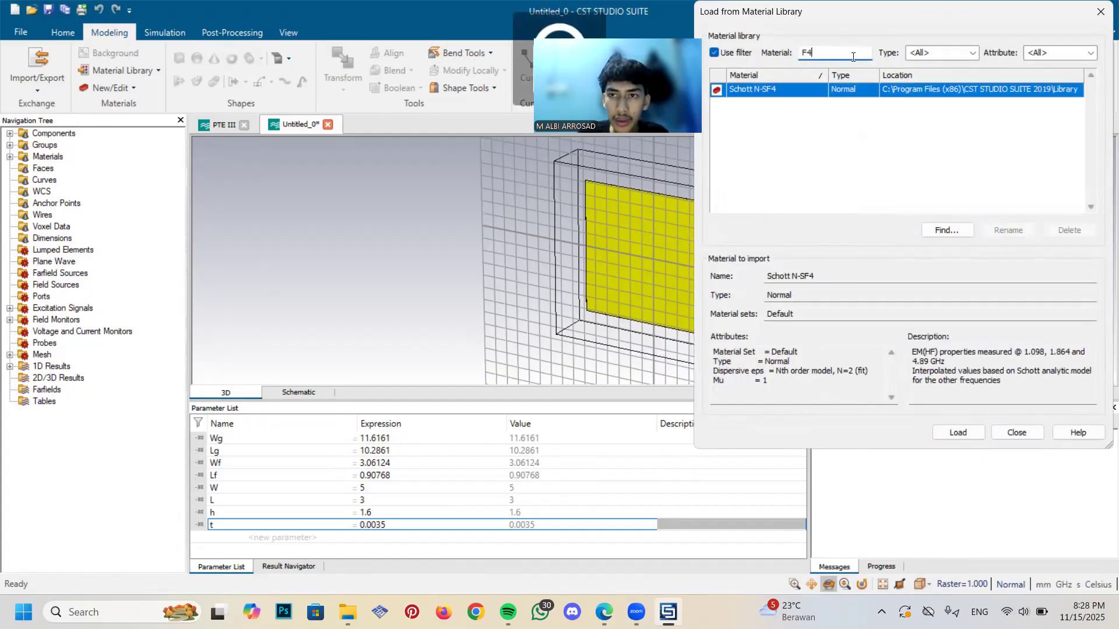
key(BackSpace)
text(R)
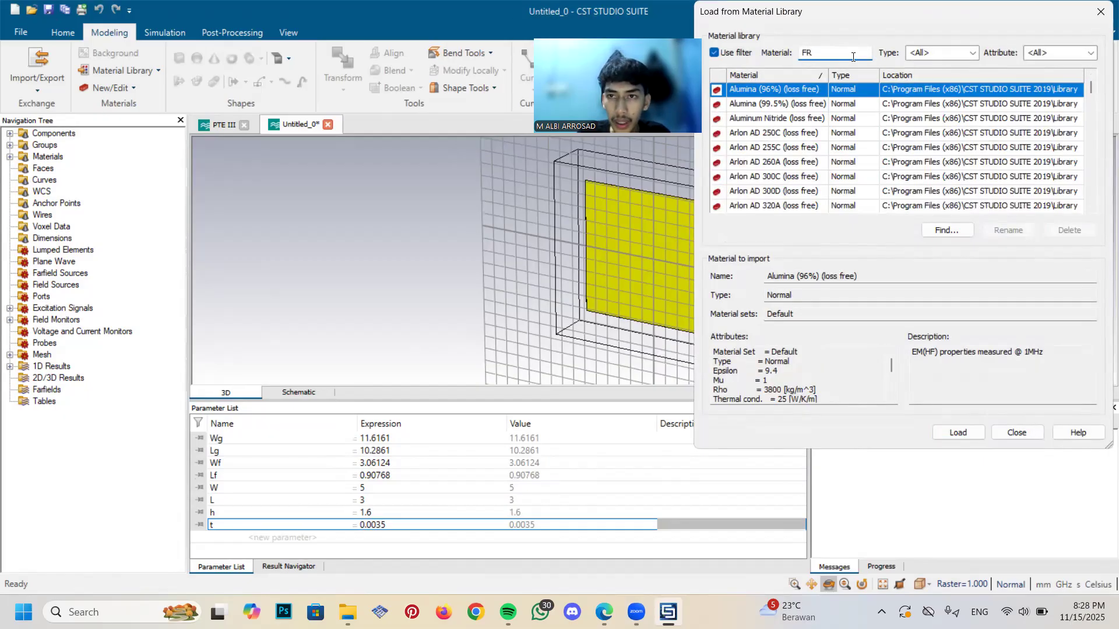
text(-)
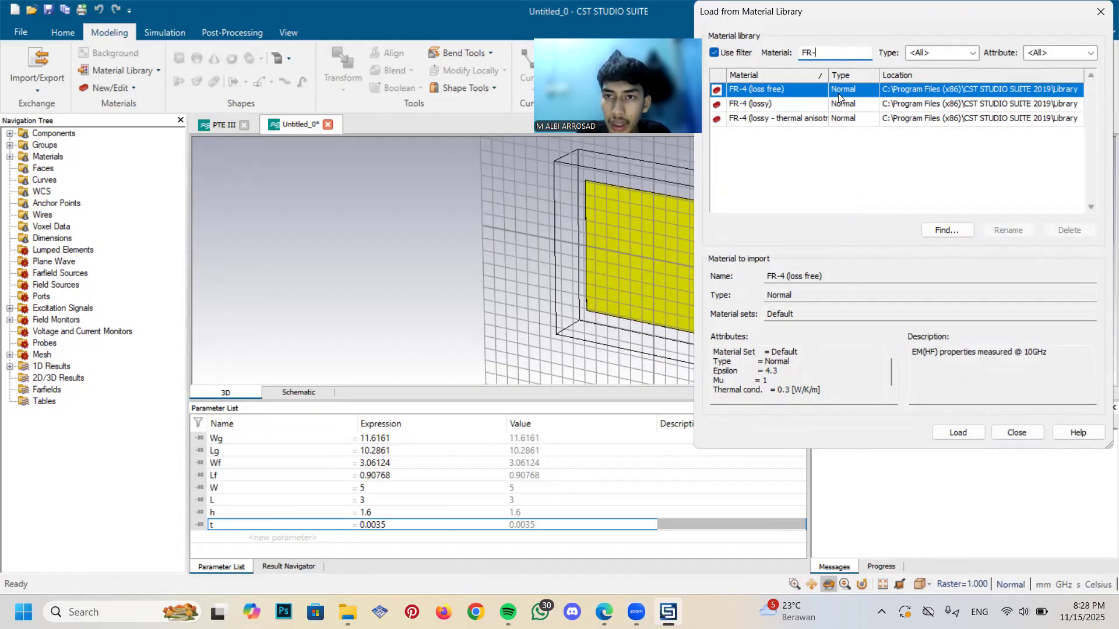
click(801, 107)
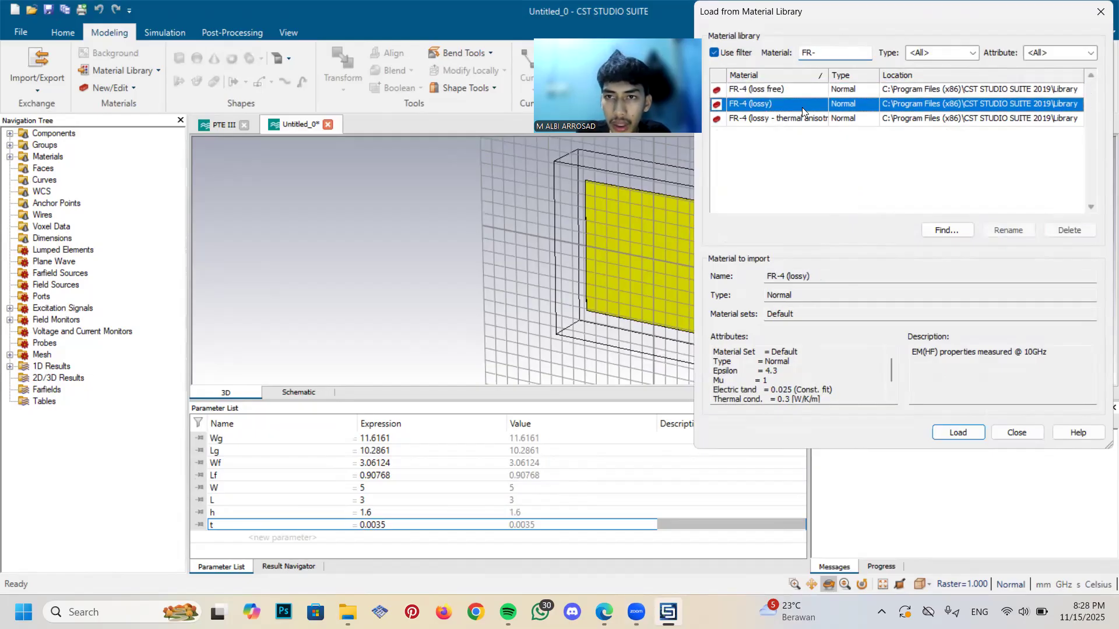
click(959, 432)
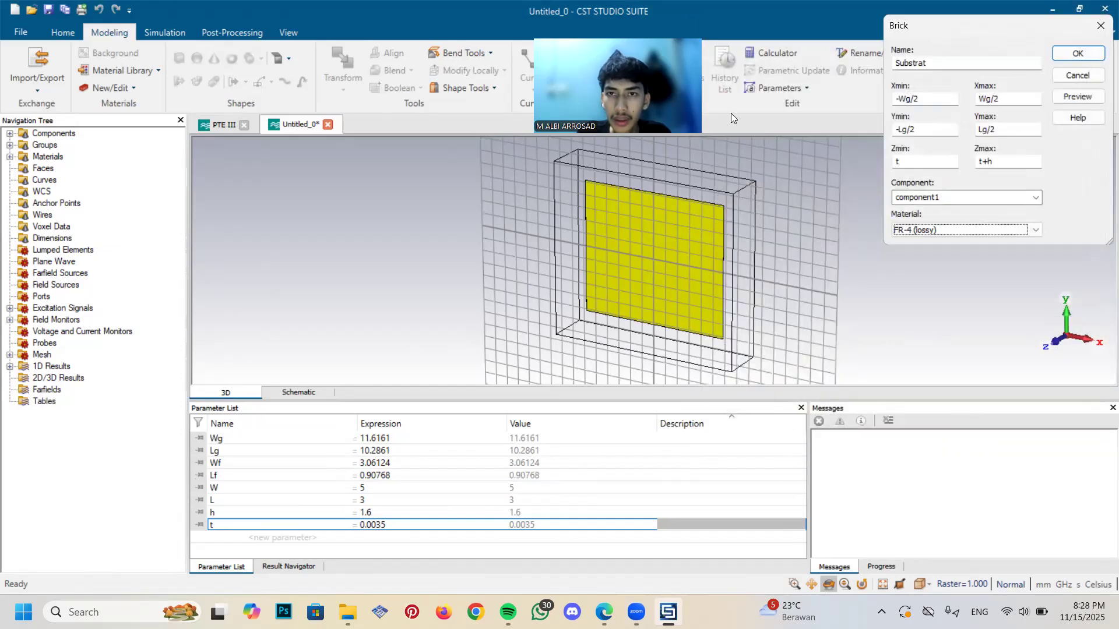
click(1070, 53)
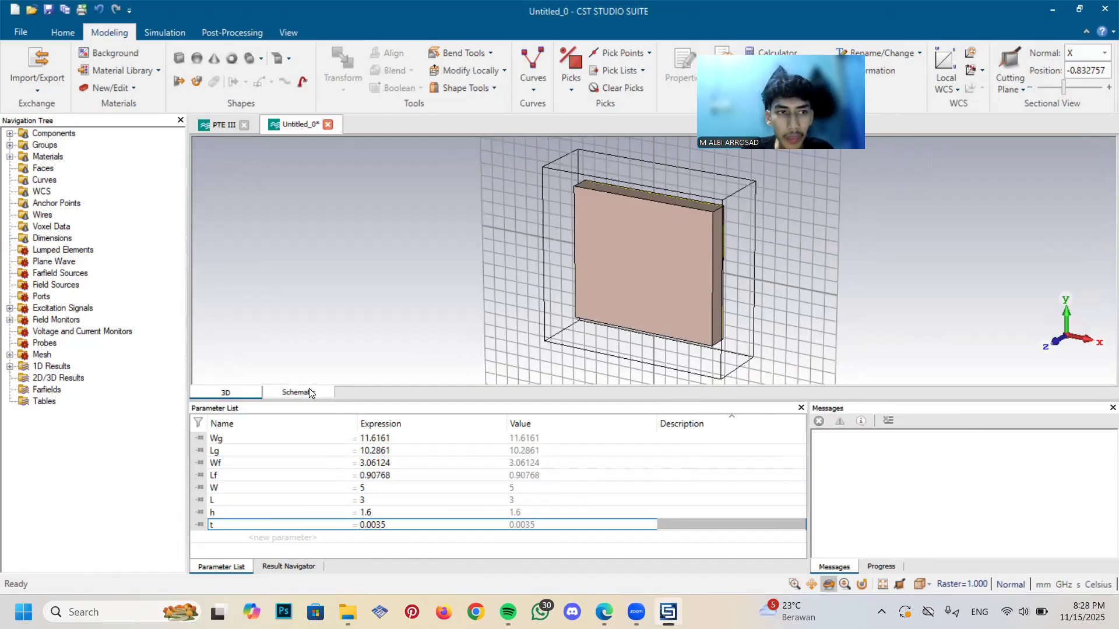
Start a third brick defined by numeric coordinates and name it Patch
click(179, 58)
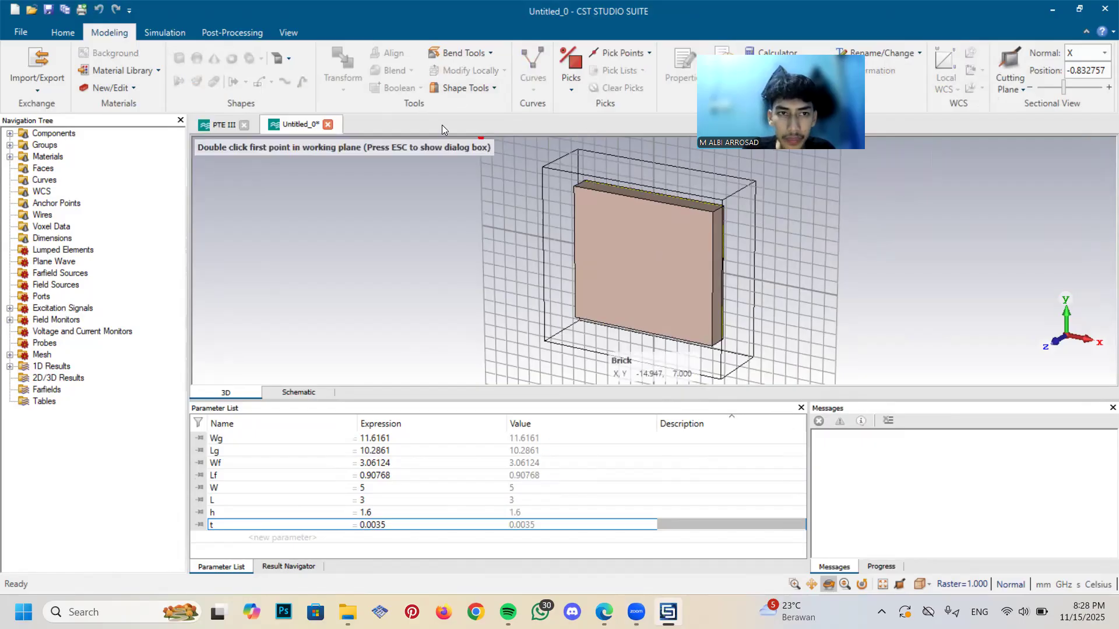
key(Escape)
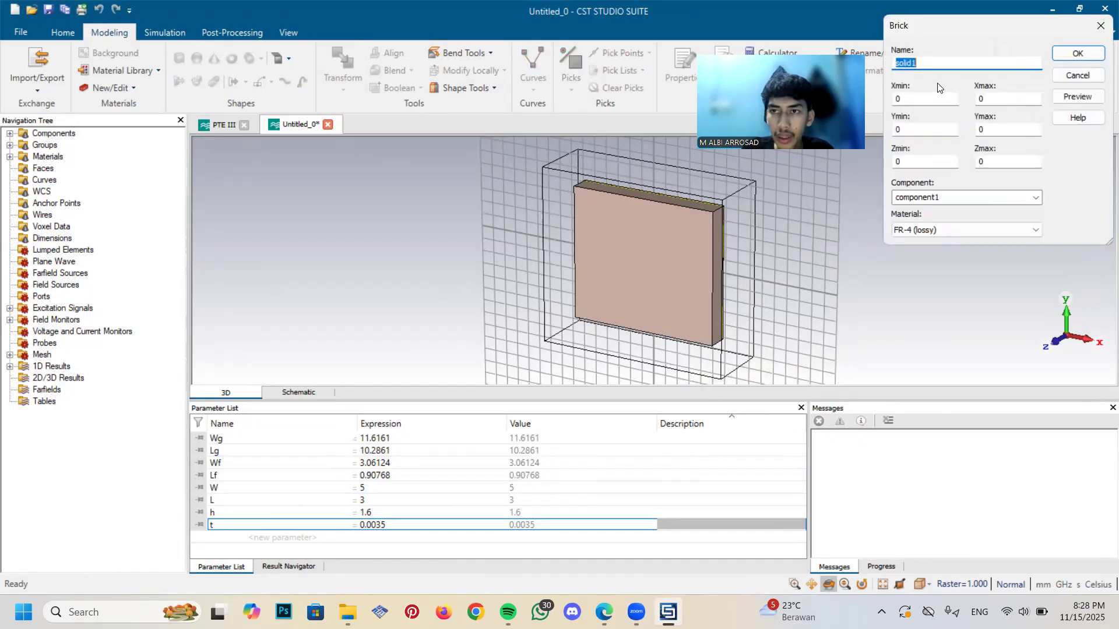
key(Caps_Lock)
text(PA)
key(BackSpace)
key(Caps_Lock)
text(at)
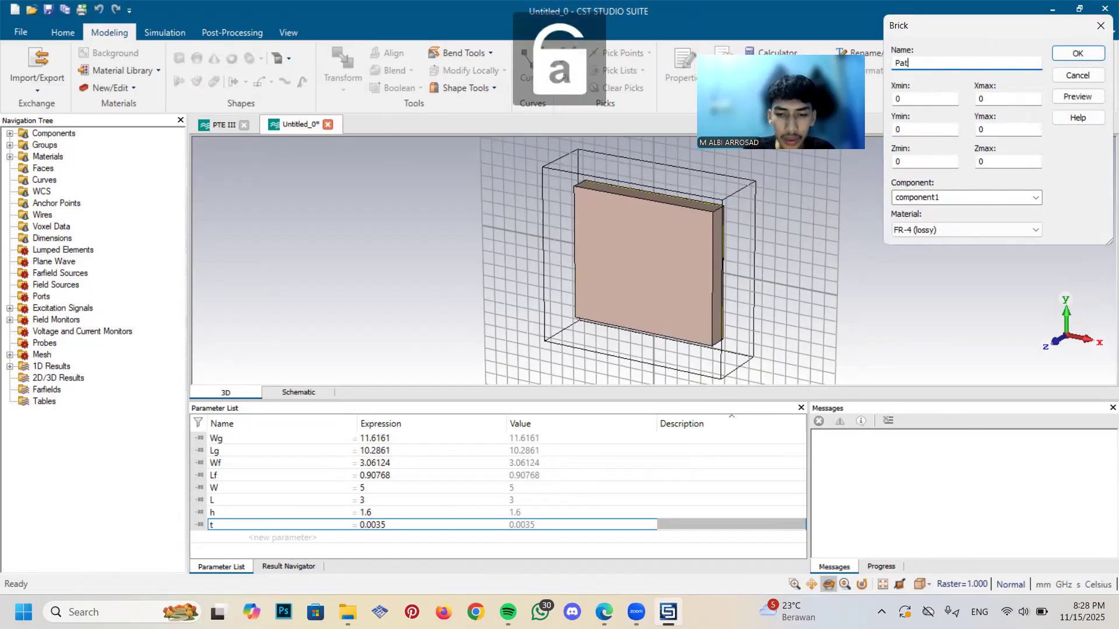
text(ch)
key(Tab)
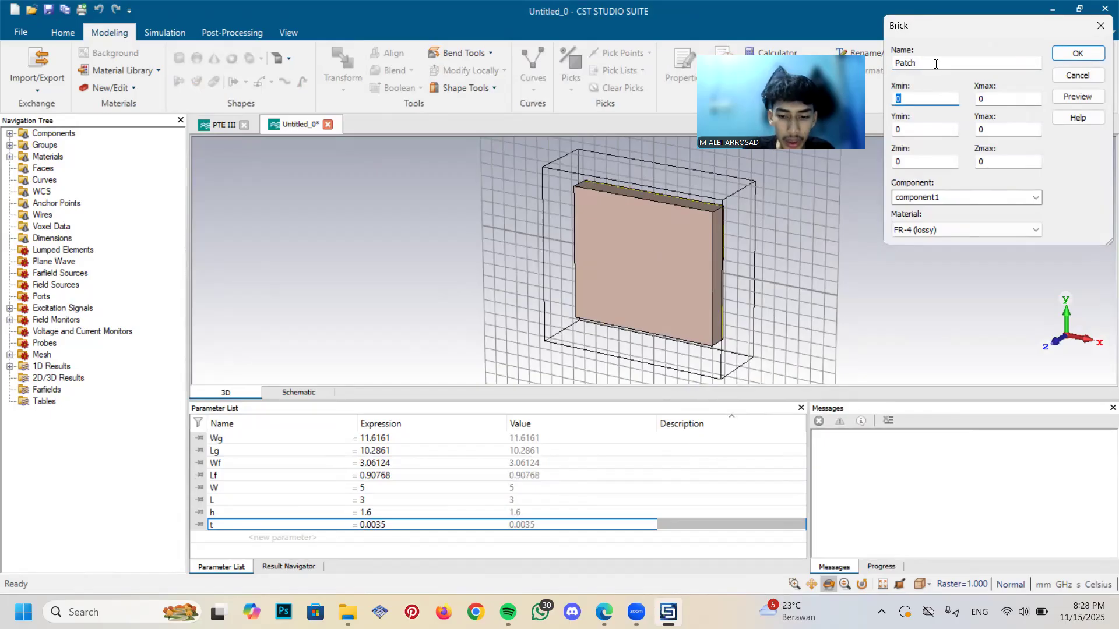
Set the Patch brick's X range from -W/2 to W/2
text(-)
key(Caps_Lock)
text(W)
key(Caps_Lock)
text(/2)
key(Tab)
key(Caps_Lock)
text(W)
key(Caps_Lock)
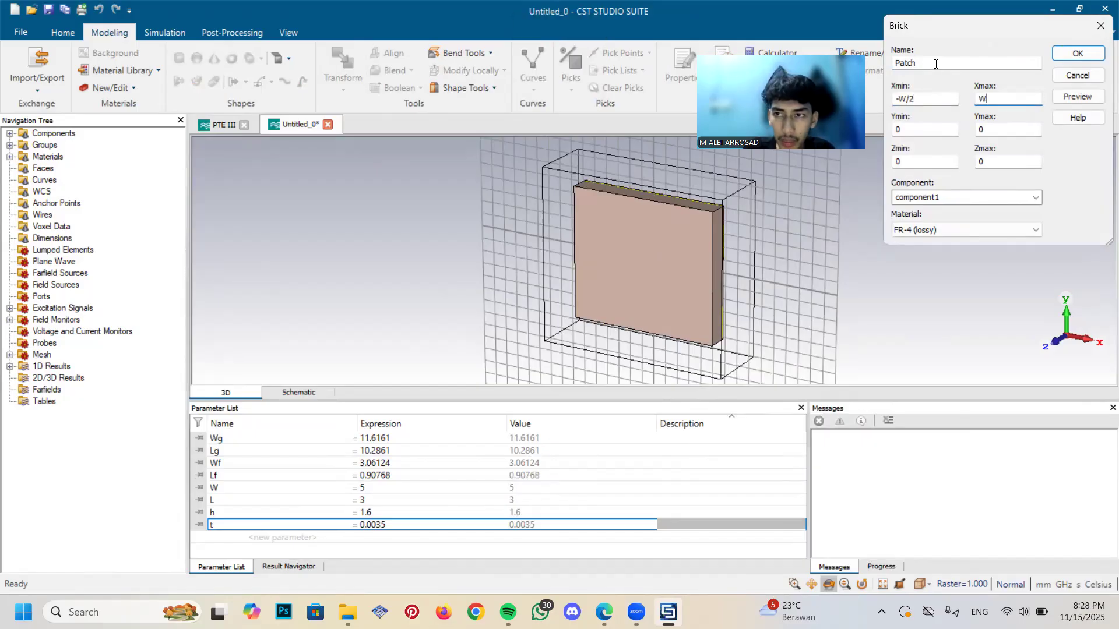
text(/2)
key(Tab)
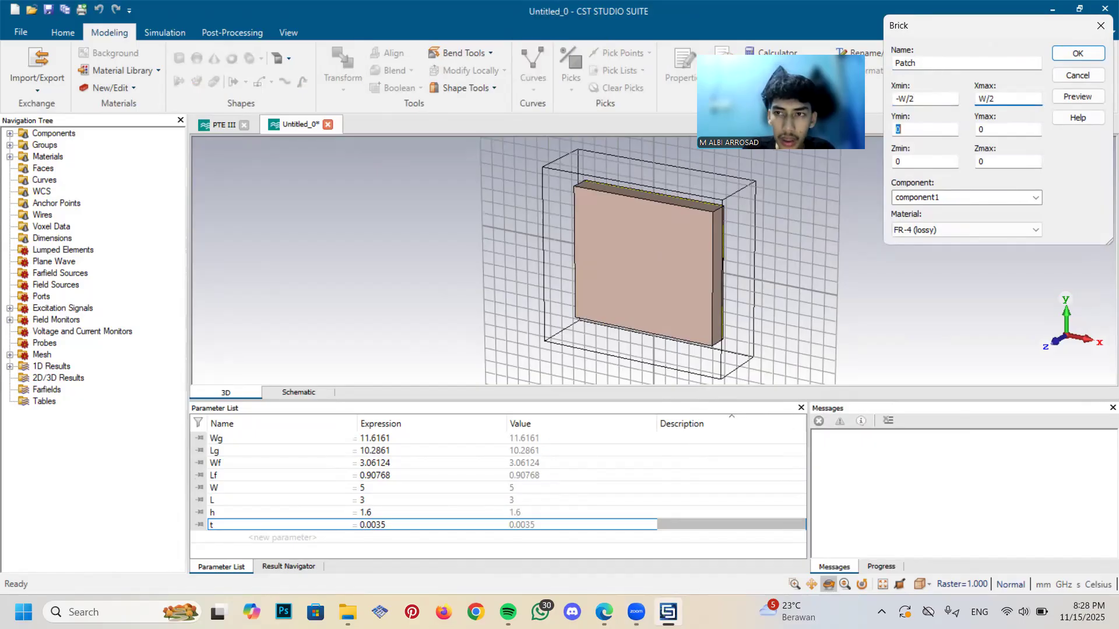
Set the Patch brick's Y minimum to -Lg/2+Lf
key(Caps_Lock)
text(-L)
key(Caps_Lock)
text(g)
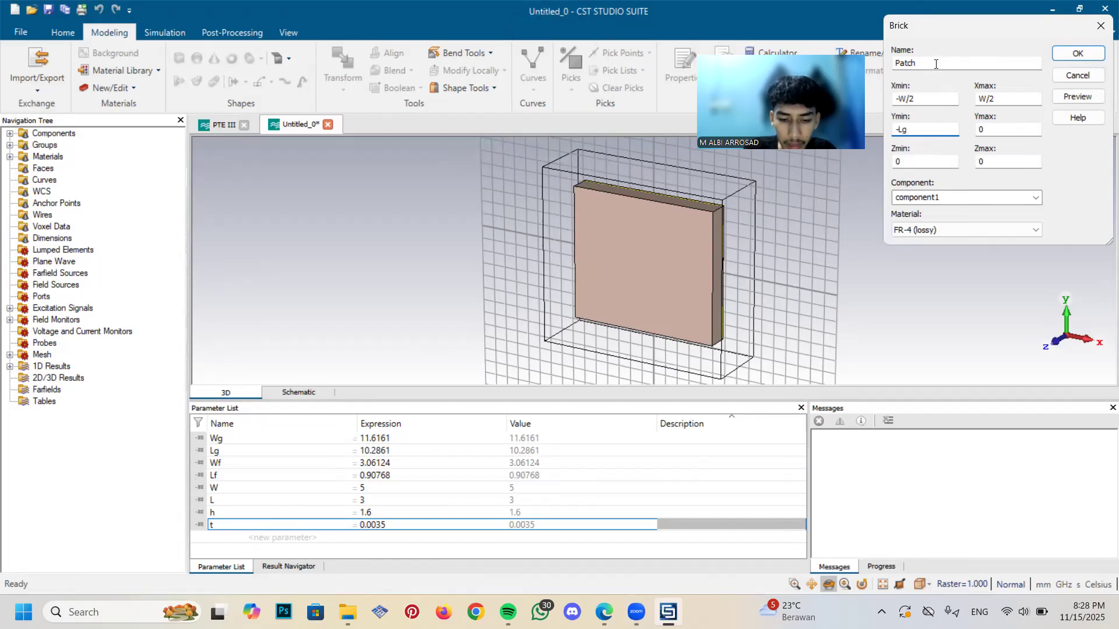
text(/2+L)
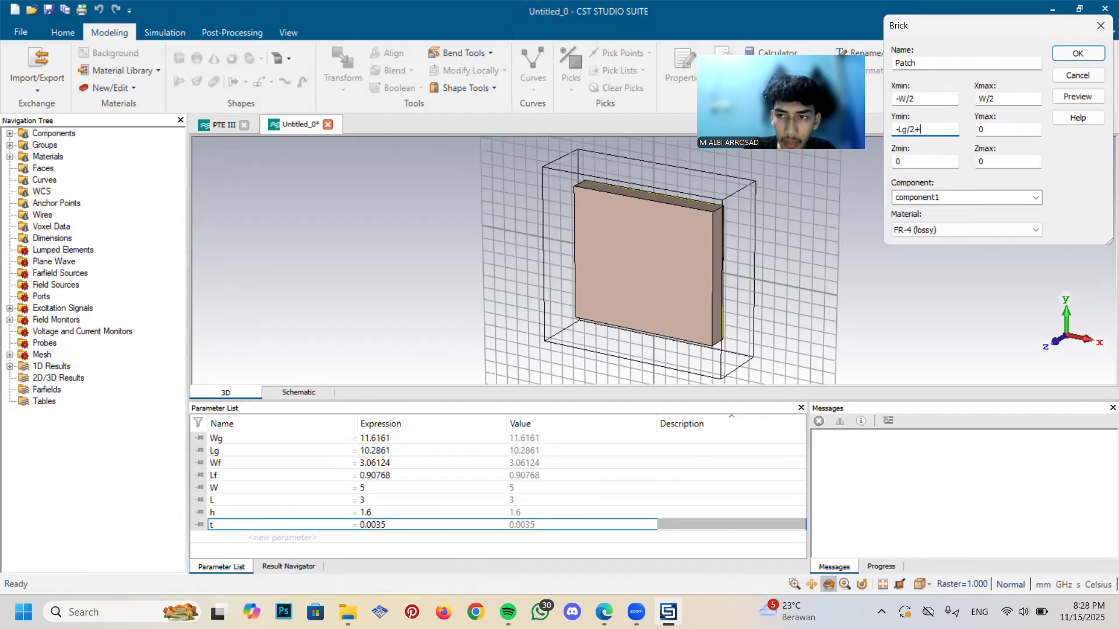
key(Caps_Lock)
key(Caps_Lock)
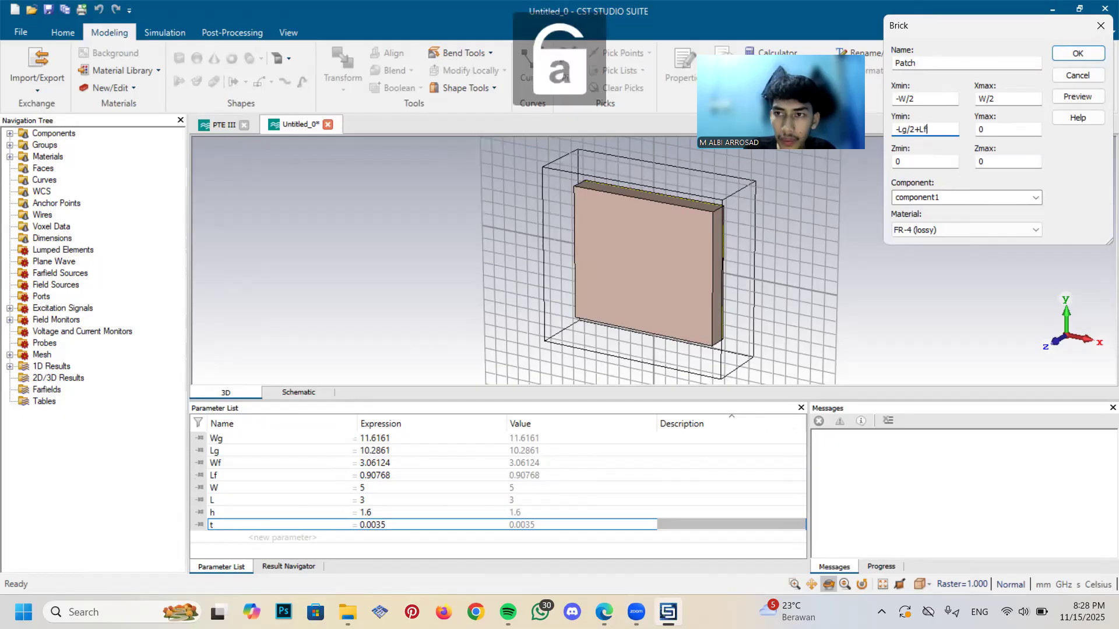
text(f)
key(Tab)
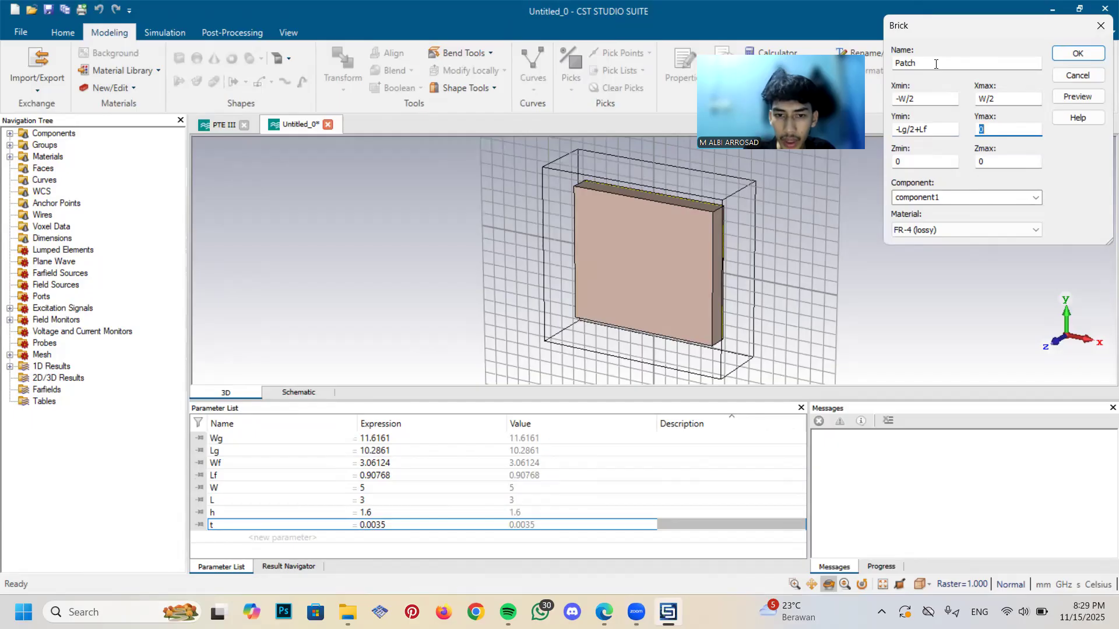
Set the Patch brick's Y maximum to -Lg/2+Lf+L
text(-)
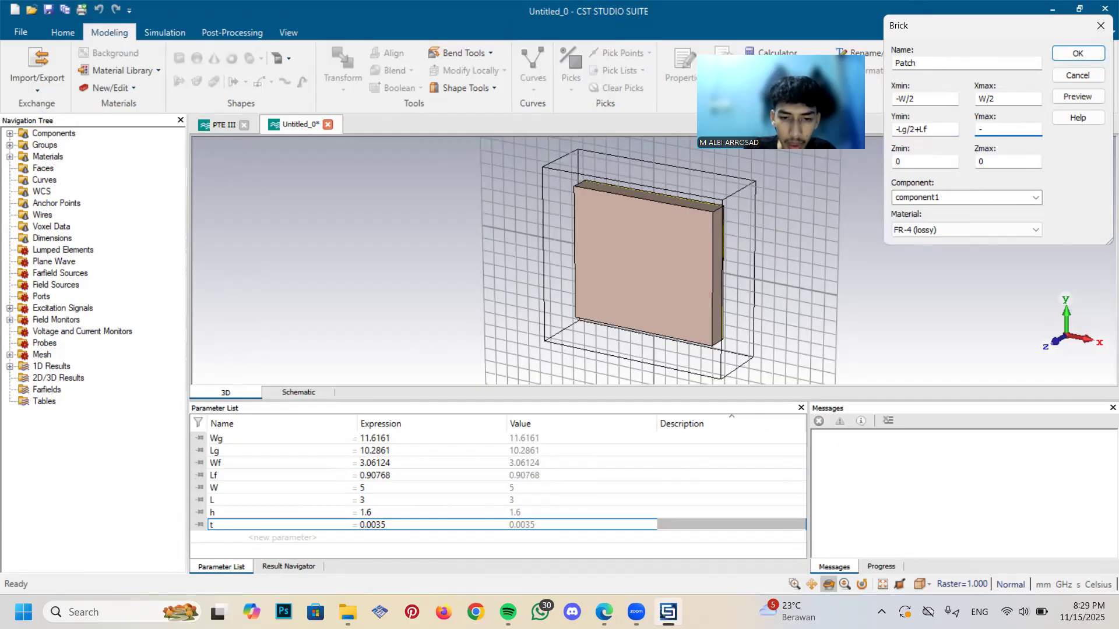
text(l)
key(BackSpace)
key(Caps_Lock)
text(L)
key(Caps_Lock)
text(g)
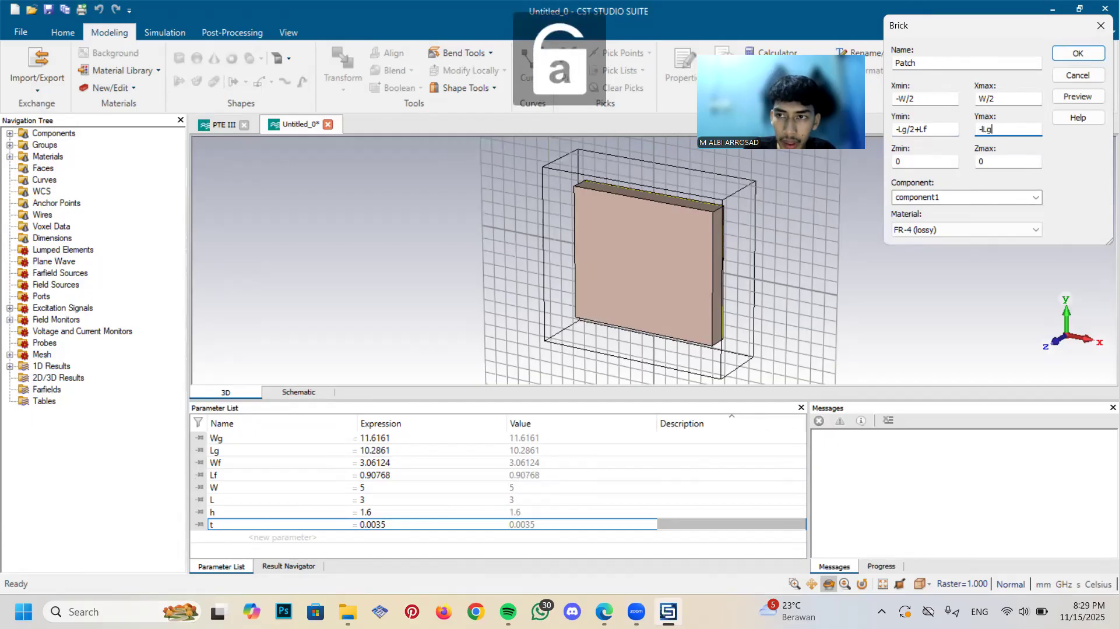
key(BackSpace)
key(BackSpace)
text(l)
key(Caps_Lock)
key(Caps_Lock)
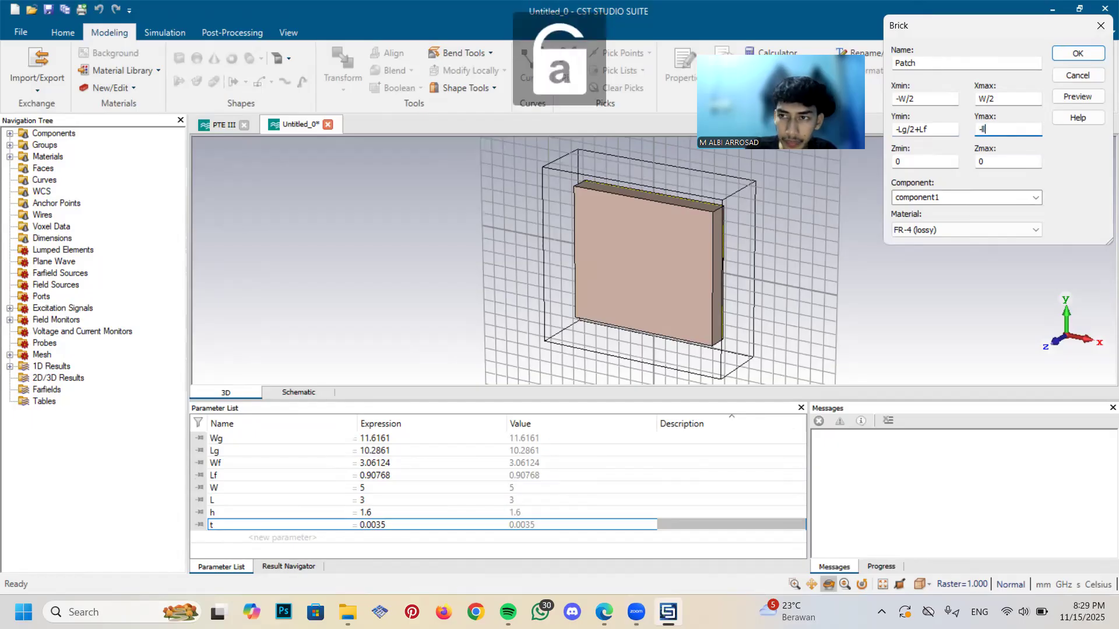
key(Caps_Lock)
text(L)
key(Caps_Lock)
text(g)
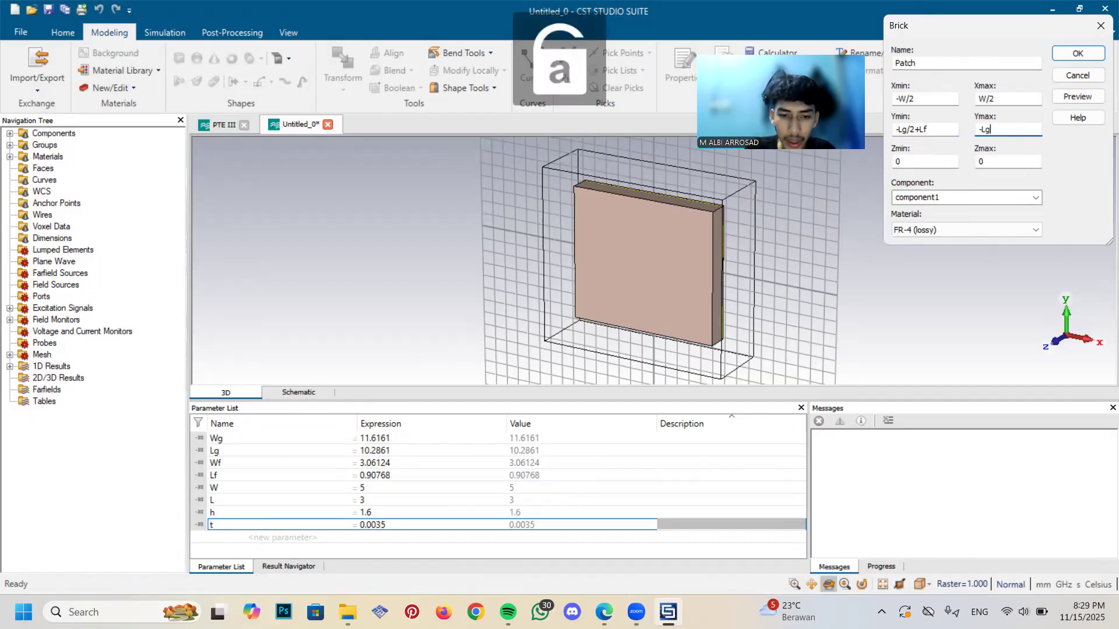
text(/2)
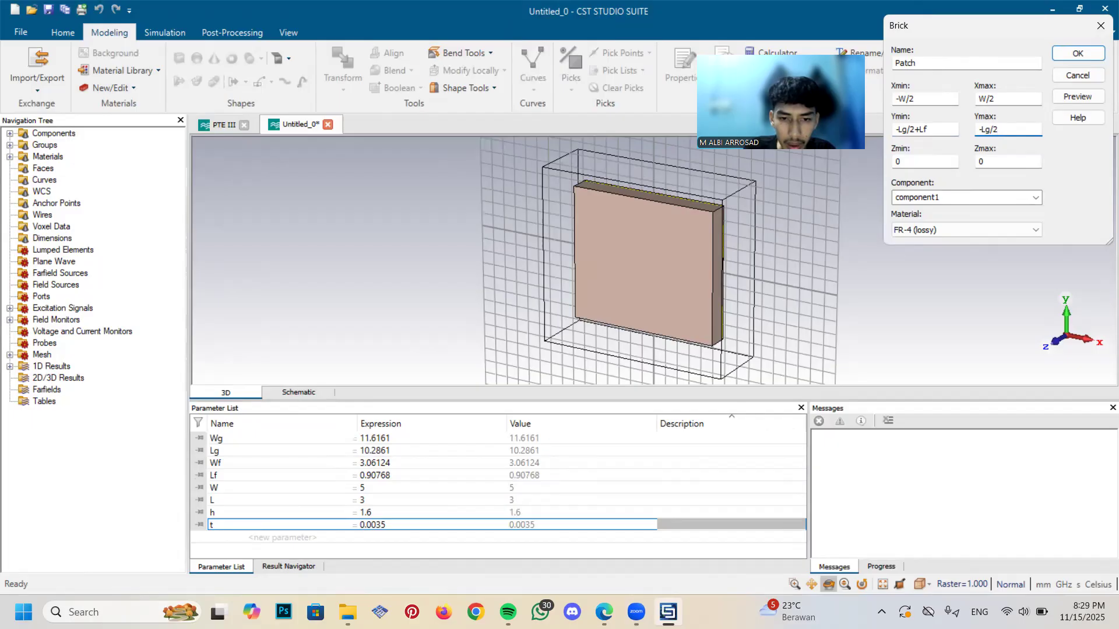
text(+)
key(Caps_Lock)
text(L)
key(Caps_Lock)
text(f)
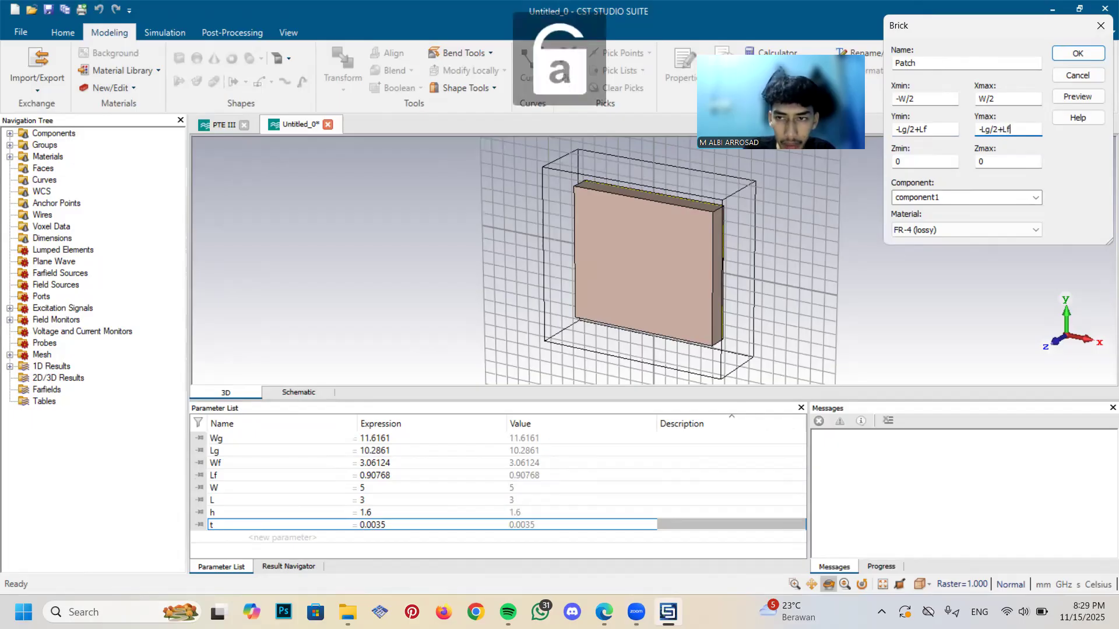
text(+L)
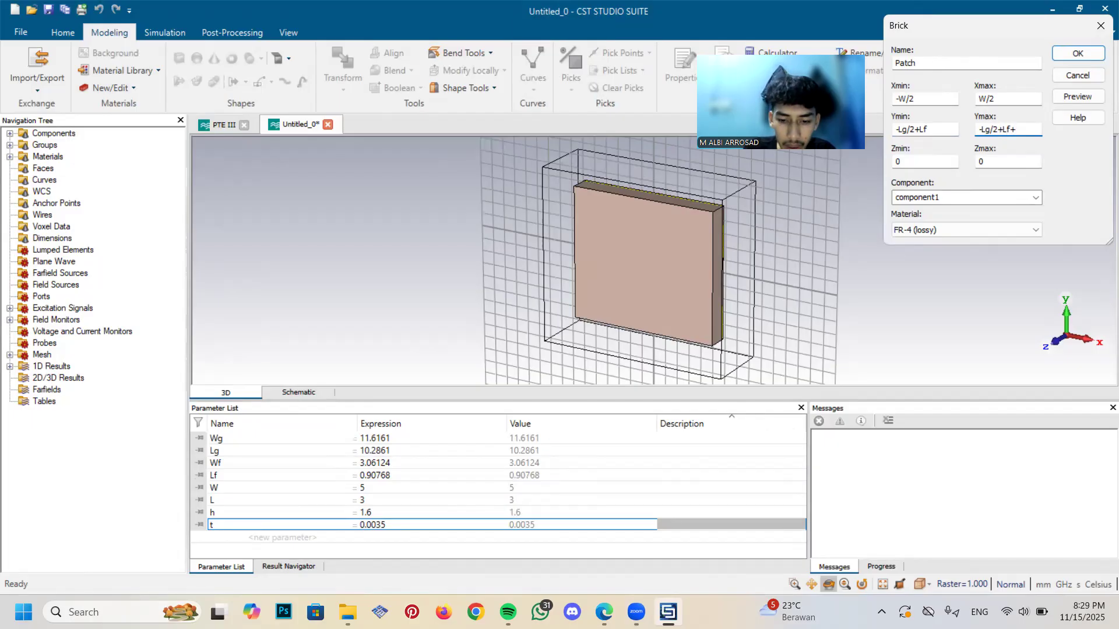
key(Caps_Lock)
text(L)
Set the Patch brick's Z range from t+h to t+h+t
key(Caps_Lock)
key(Tab)
key(Caps_Lock)
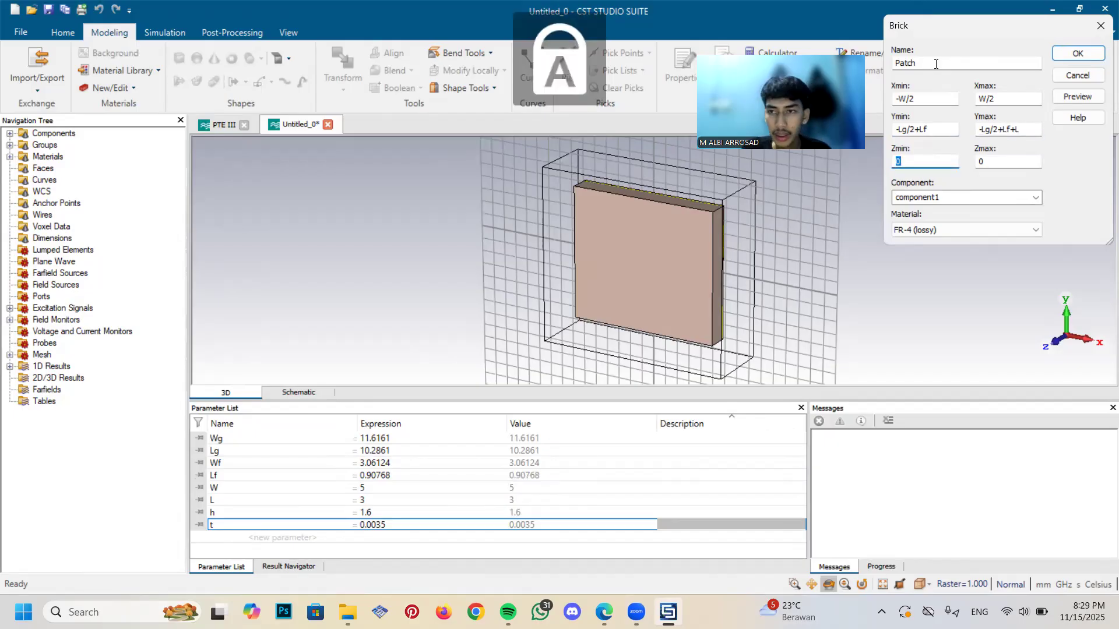
key(Caps_Lock)
text(t+h)
key(Tab)
text(t)
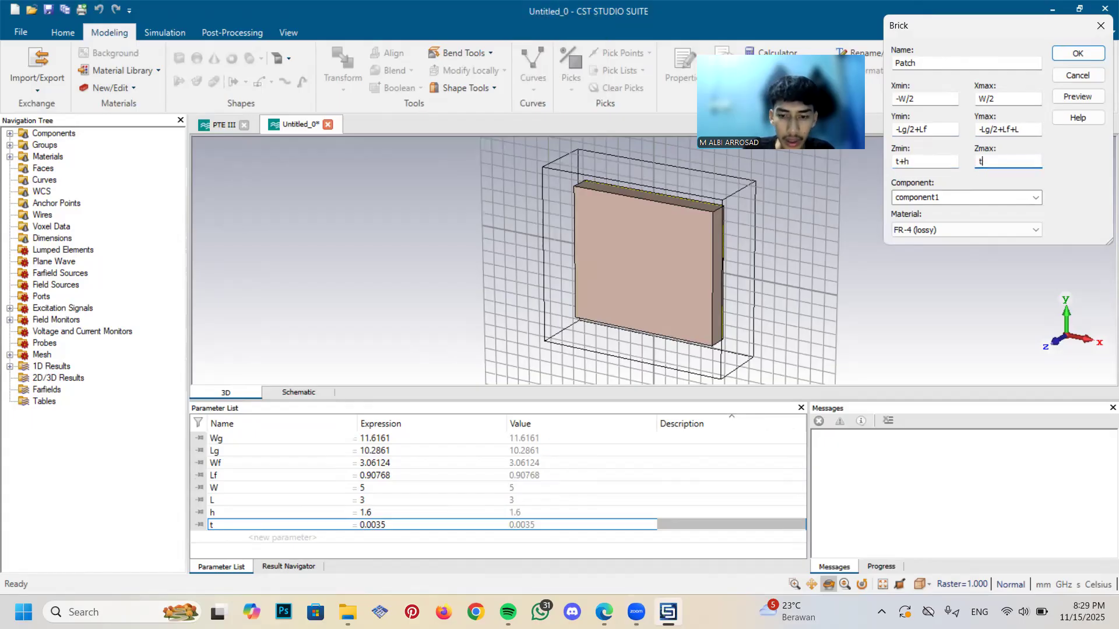
text(+h+t)
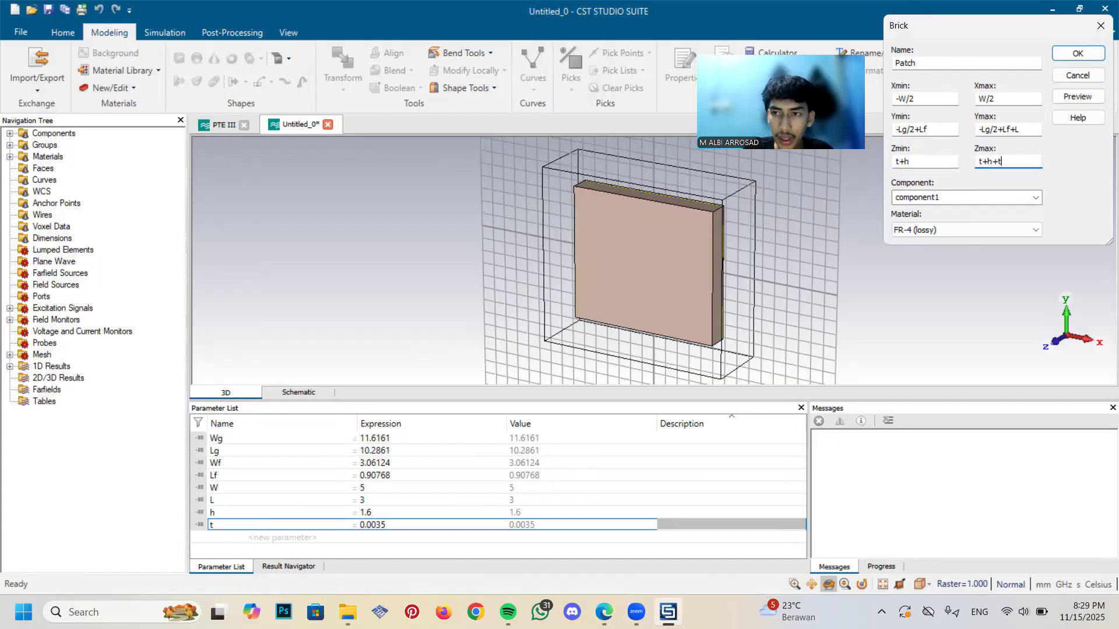
Assign Copper (annealed) to the Patch brick and create it on the substrate
click(944, 230)
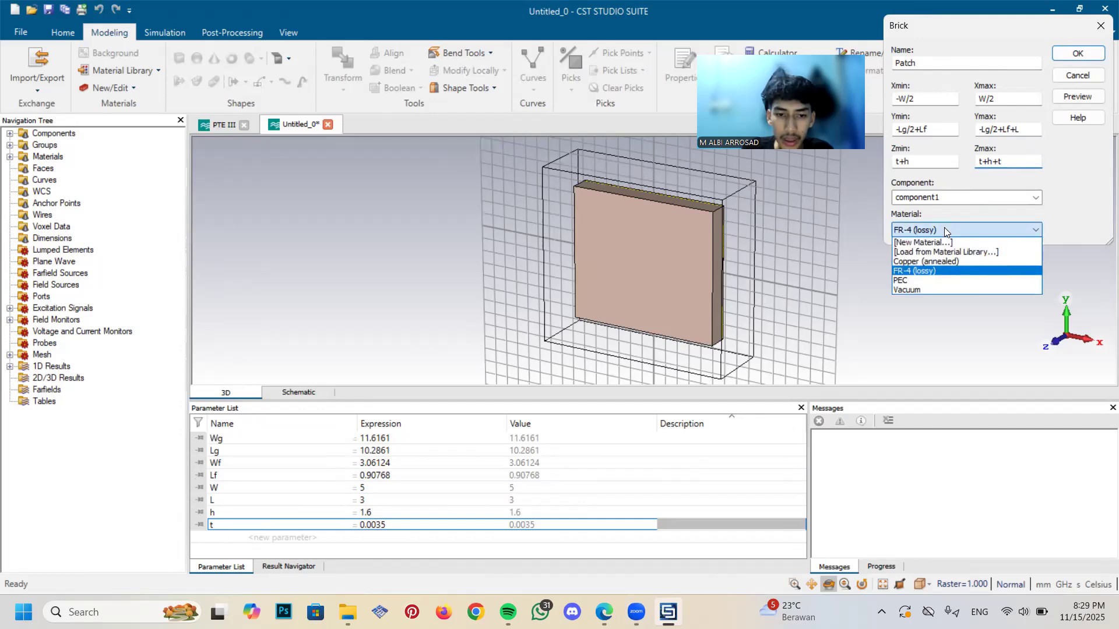
click(942, 264)
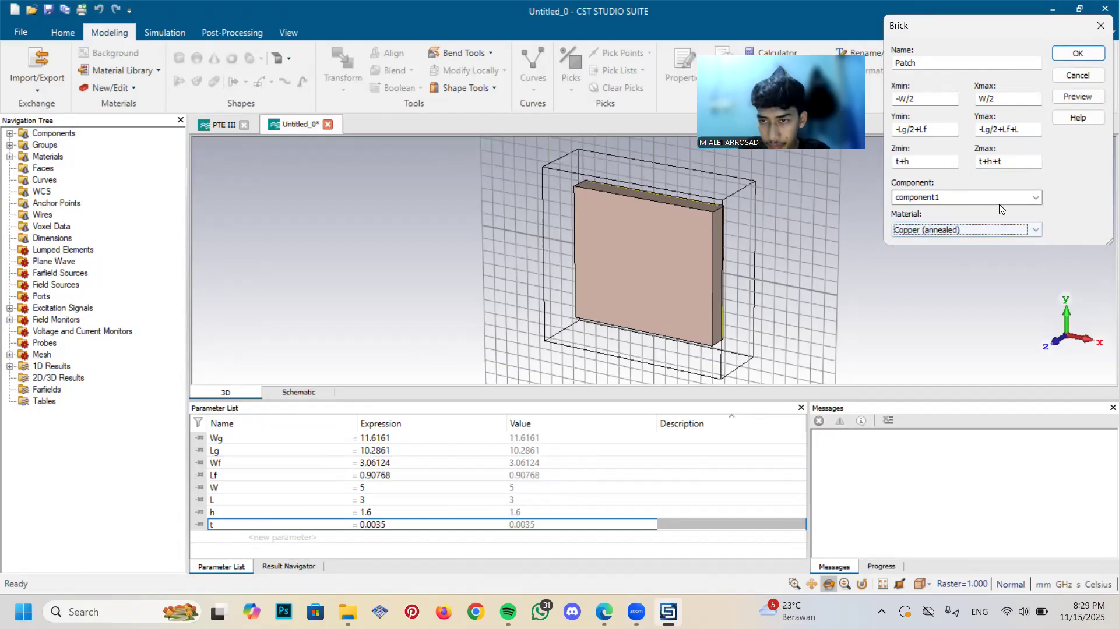
click(1077, 53)
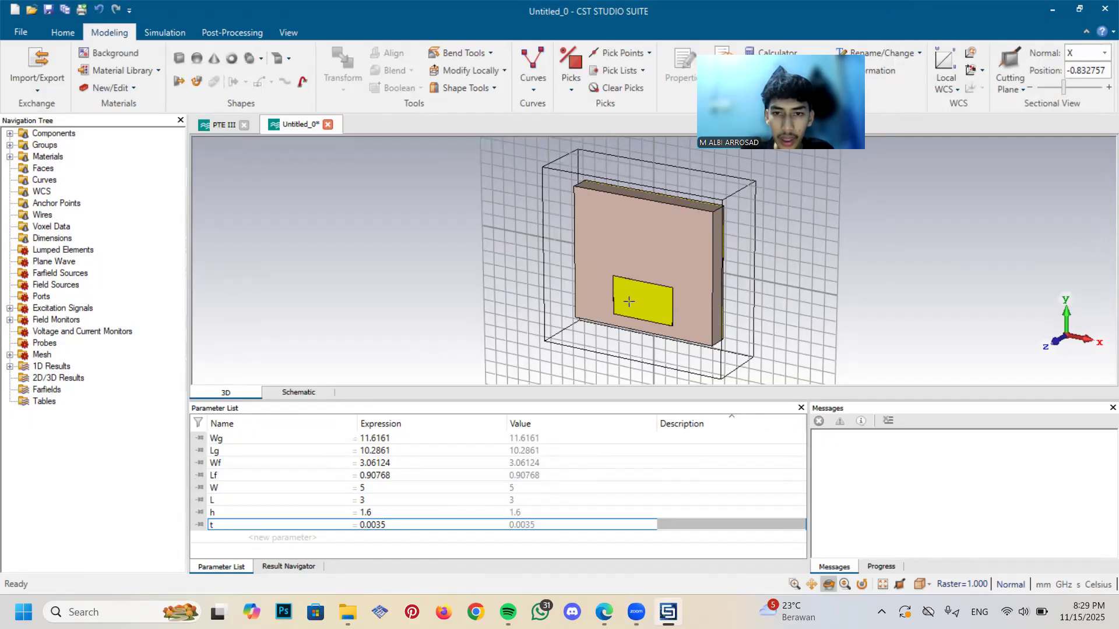
click(524, 272)
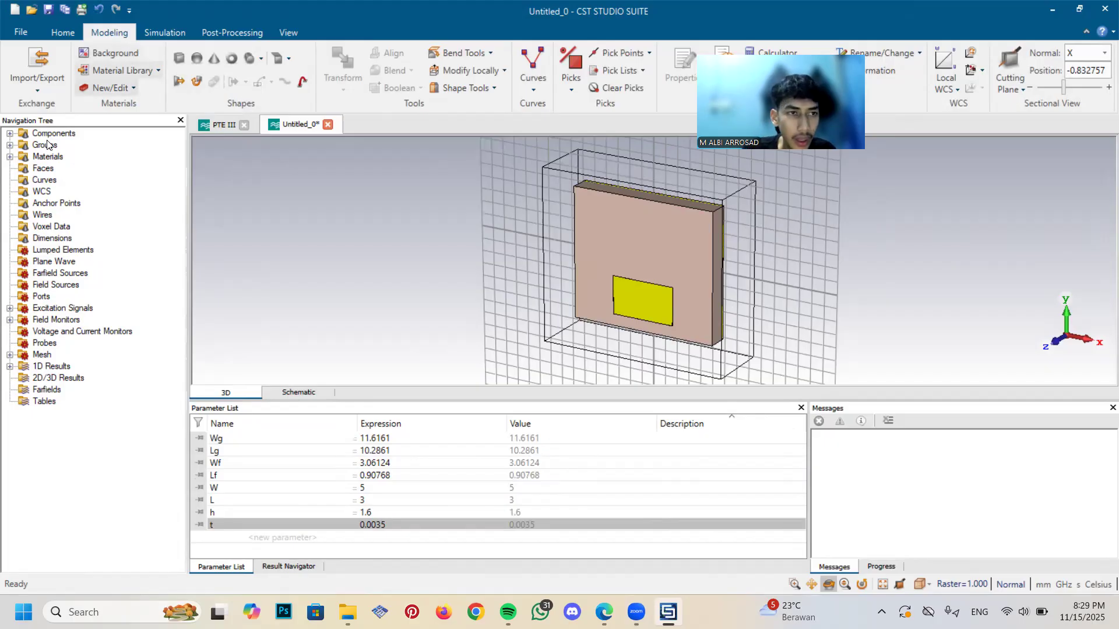
Start a fourth brick defined by numeric coordinates and name it Panjang Saluran
click(184, 59)
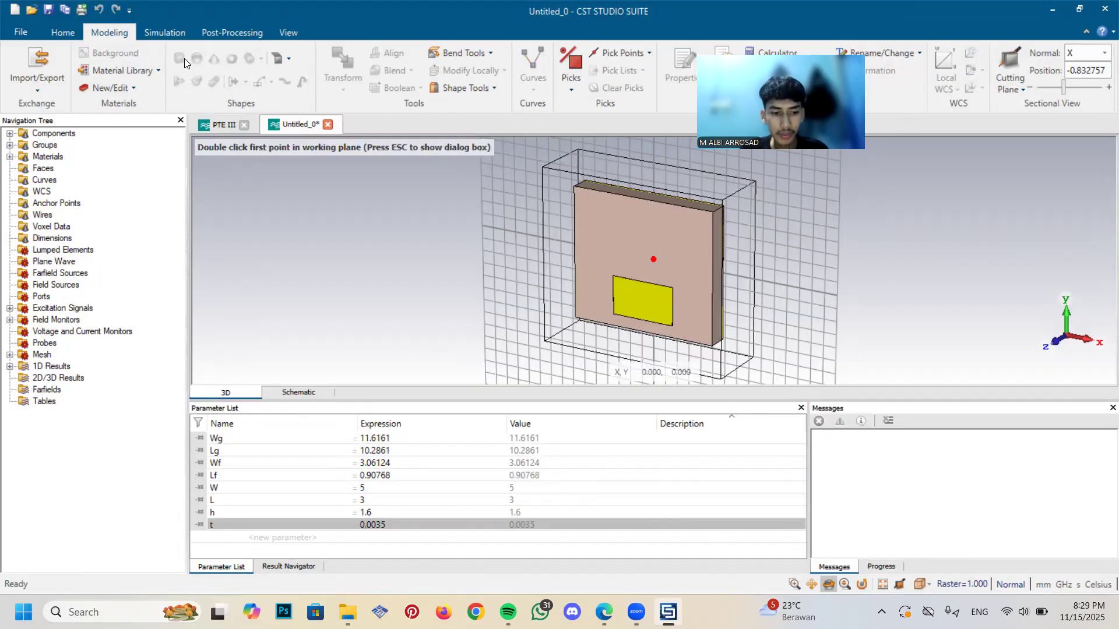
key(Escape)
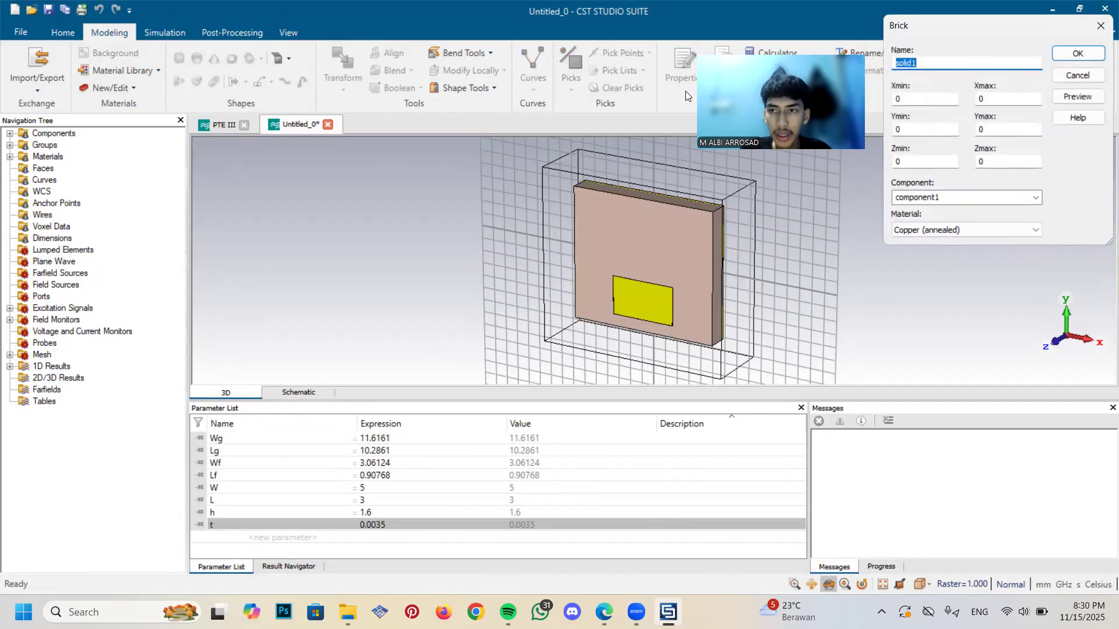
key(Caps_Lock)
text(P)
key(Caps_Lock)
text(anjang)
key(Caps_Lock)
text(S)
key(Caps_Lock)
text(aluran)
key(Tab)
Set the Panjang Saluran brick's X minimum to -Wf/2
key(Caps_Lock)
text(-)
key(Caps_Lock)
key(Caps_Lock)
text(W)
Set the Panjang Saluran brick's X maximum to Wf/2
key(Caps_Lock)
text(f/2)
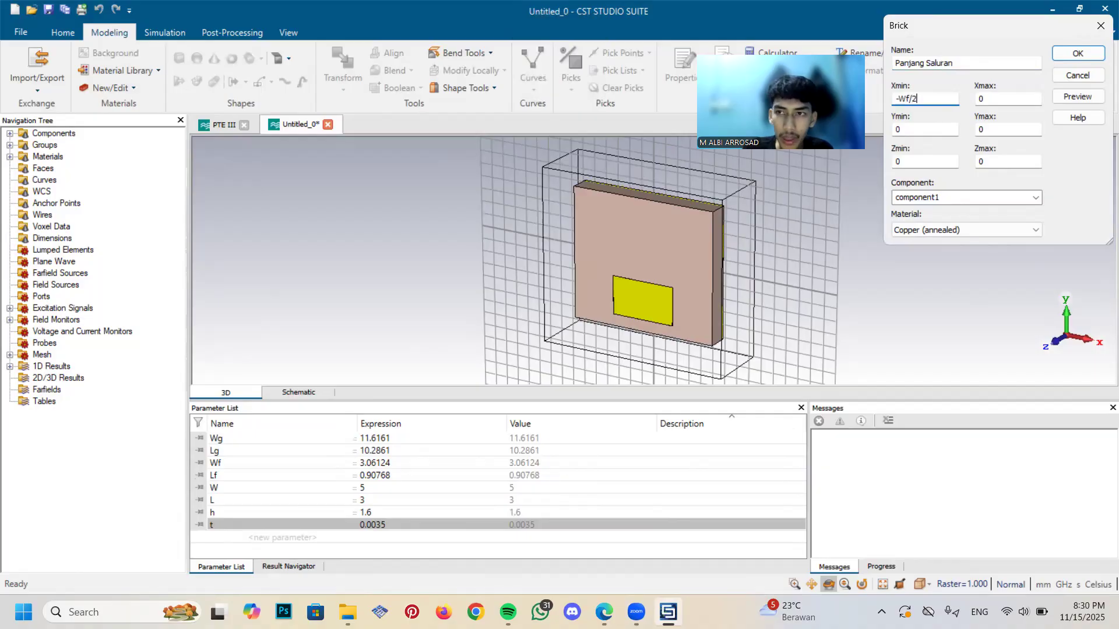
key(Tab)
key(BackSpace)
key(Caps_Lock)
text(W)
key(Caps_Lock)
text(f/2)
key(Tab)
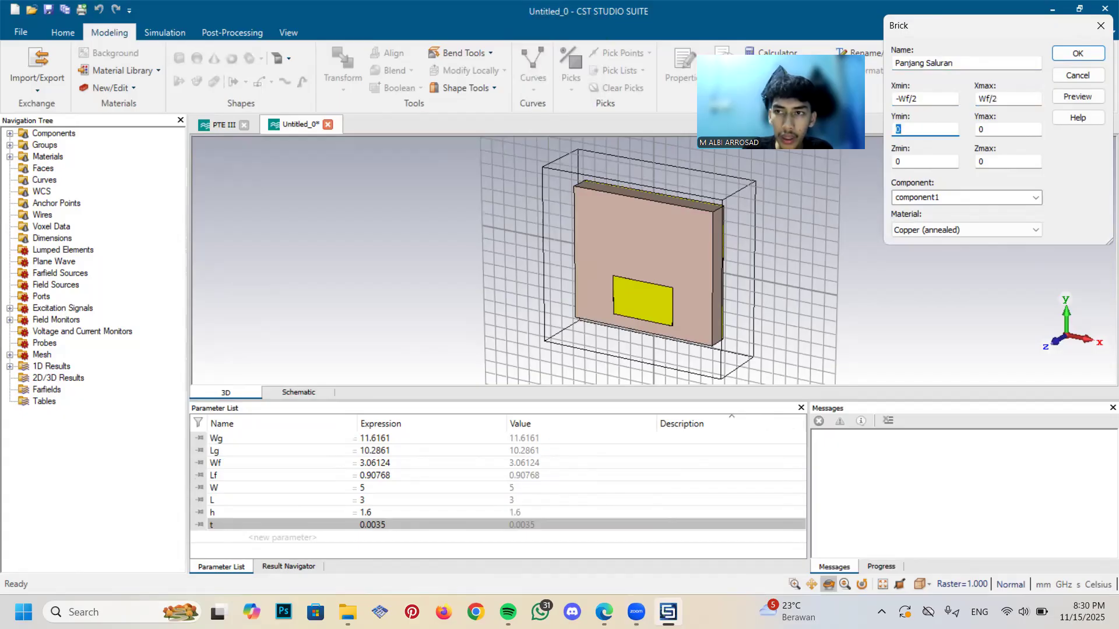
Set the Panjang Saluran brick's Y minimum to -Lg/2
text(-)
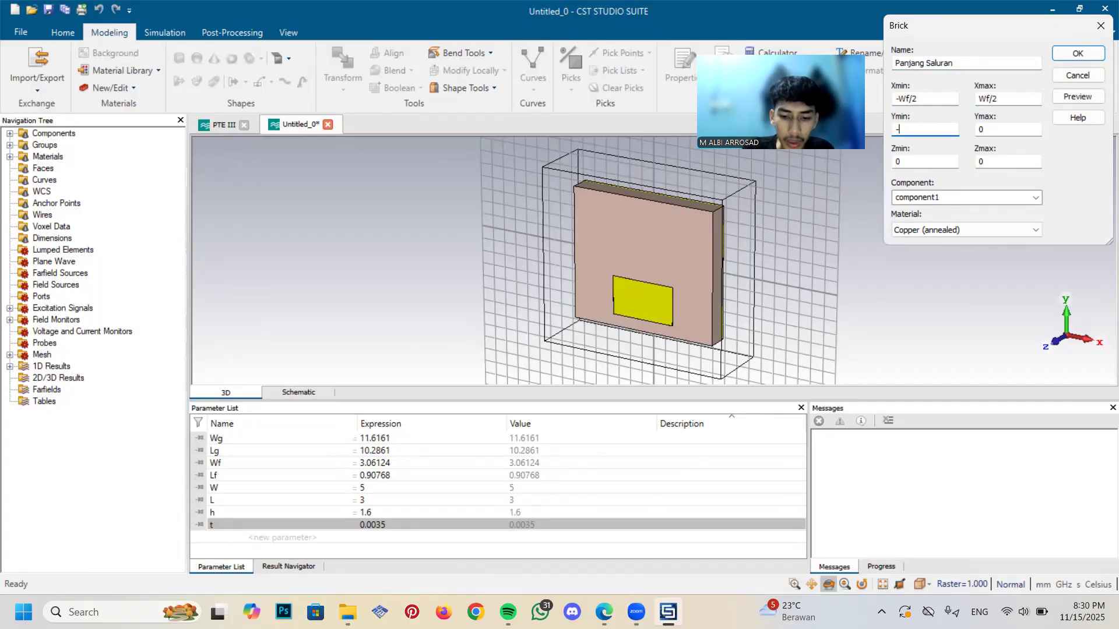
key(Caps_Lock)
text(L)
key(Caps_Lock)
text(g)
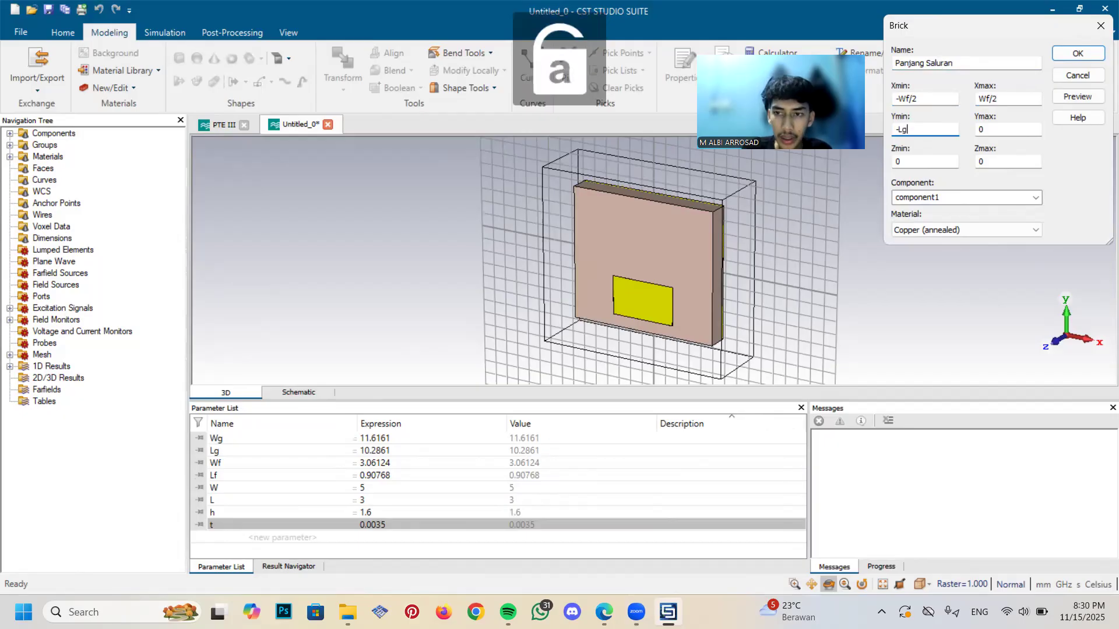
text(/2)
key(Tab)
Set the Panjang Saluran brick's Y maximum to -Lg/2+Lf
key(Caps_Lock)
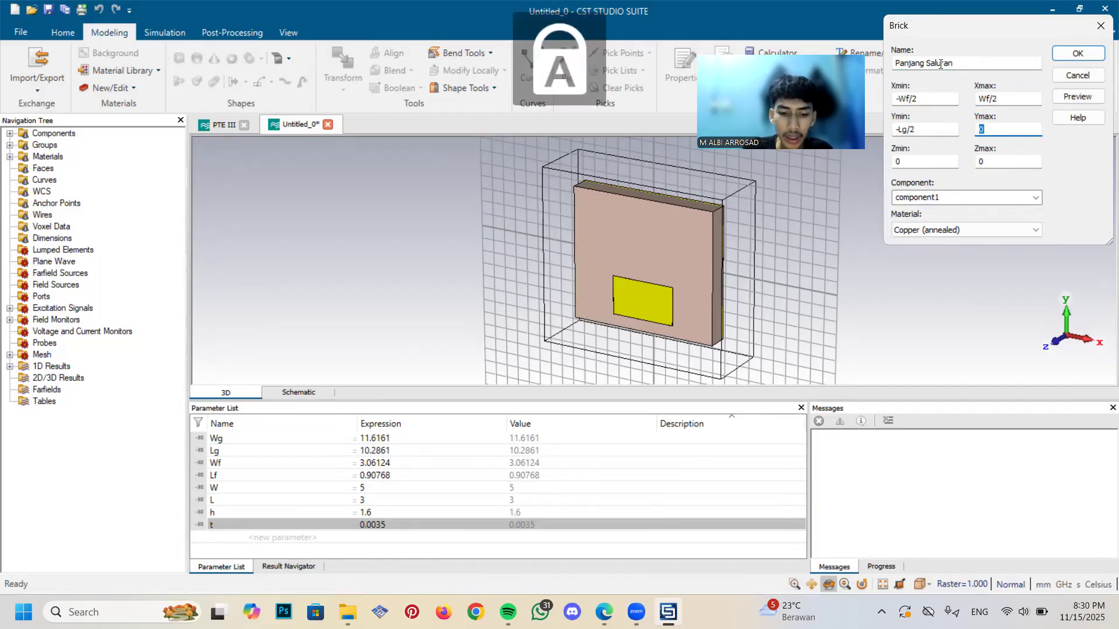
text(-)
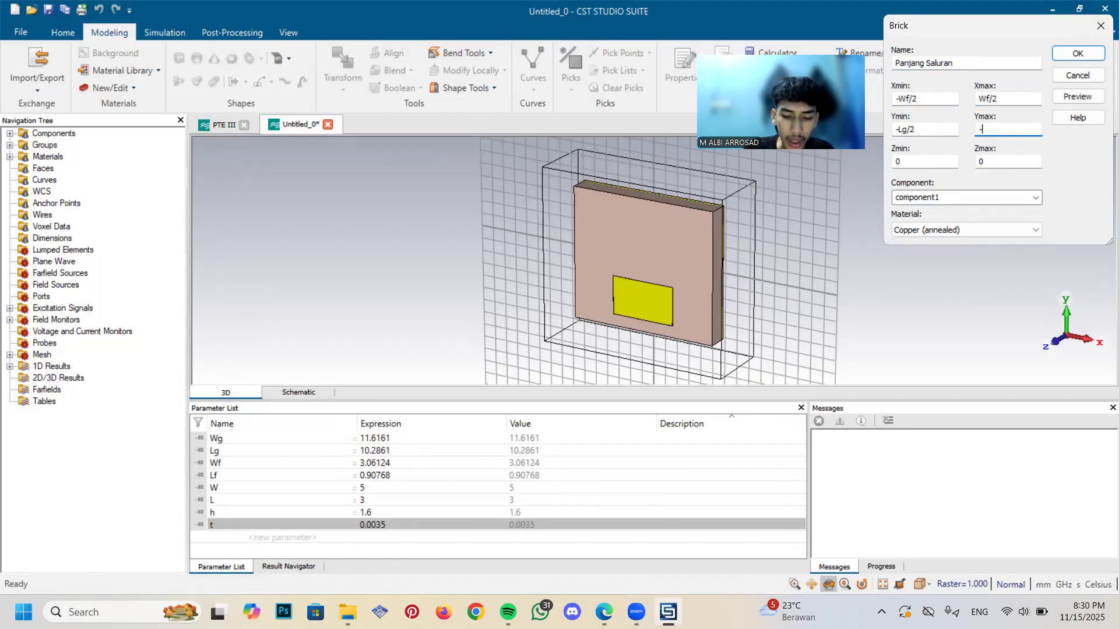
text(L)
key(Caps_Lock)
text(g/2+)
key(Caps_Lock)
text(L)
key(Caps_Lock)
Set the Z range from t+h to t+h+t and create the Panjang Saluran brick in Copper (annealed)
key(Tab)
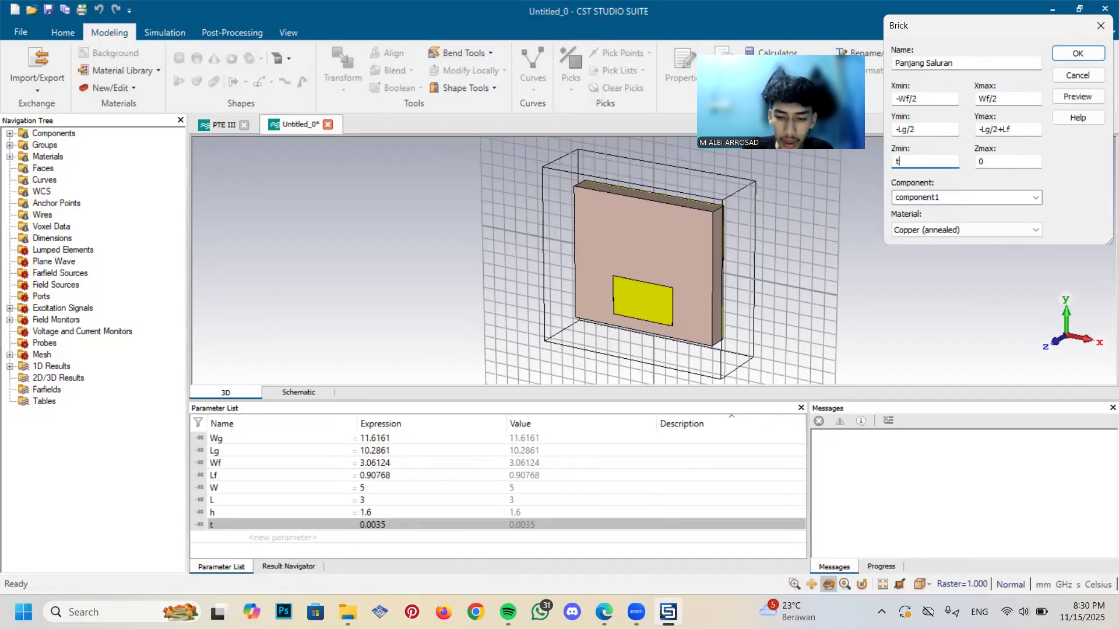
key(Tab)
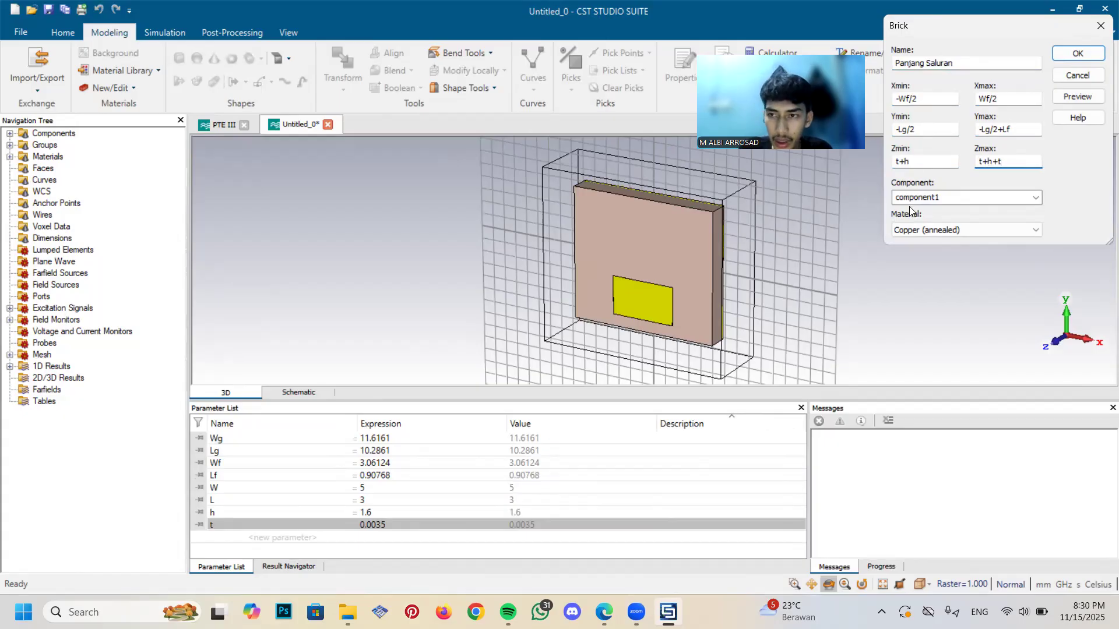
click(1078, 54)
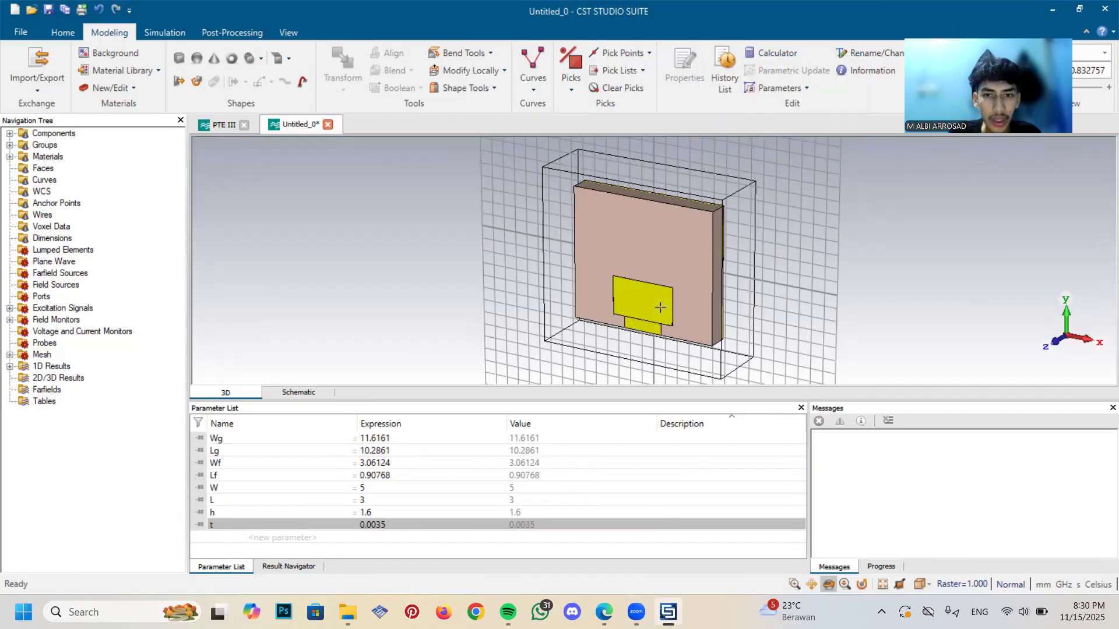
Merge the Panjang Saluran solid into the Patch solid of component1 with a Boolean Add
double_click(24, 135)
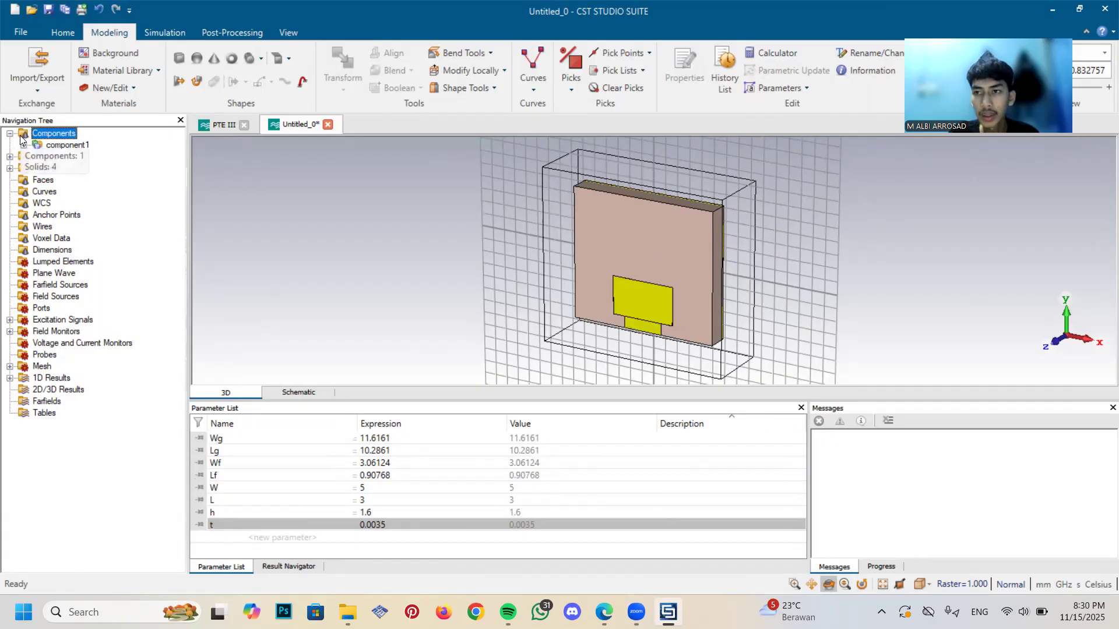
click(24, 146)
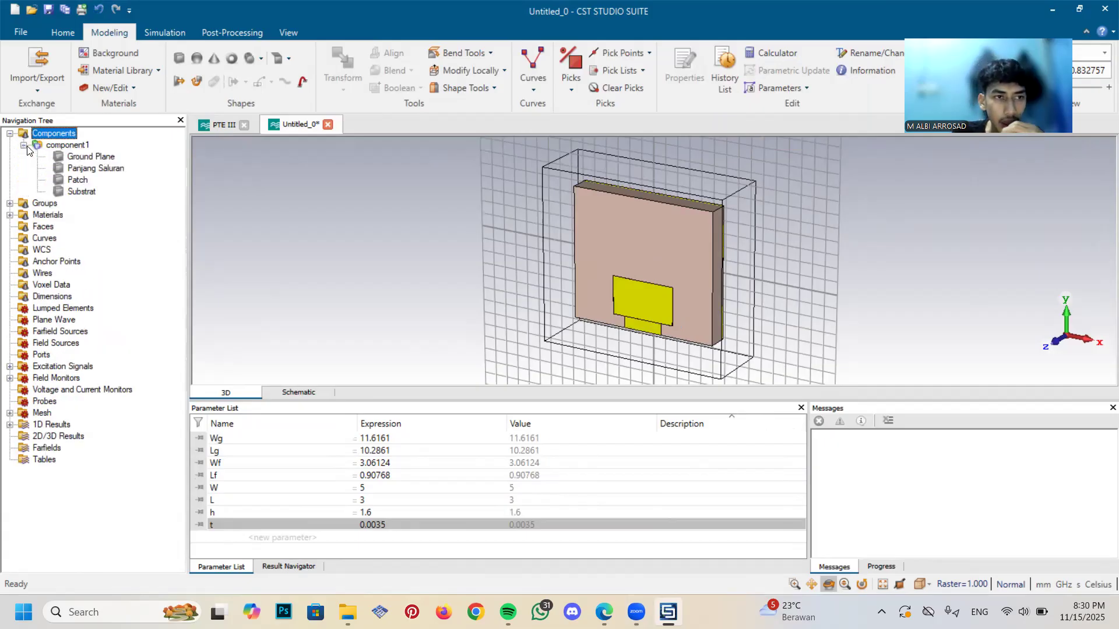
click(79, 182)
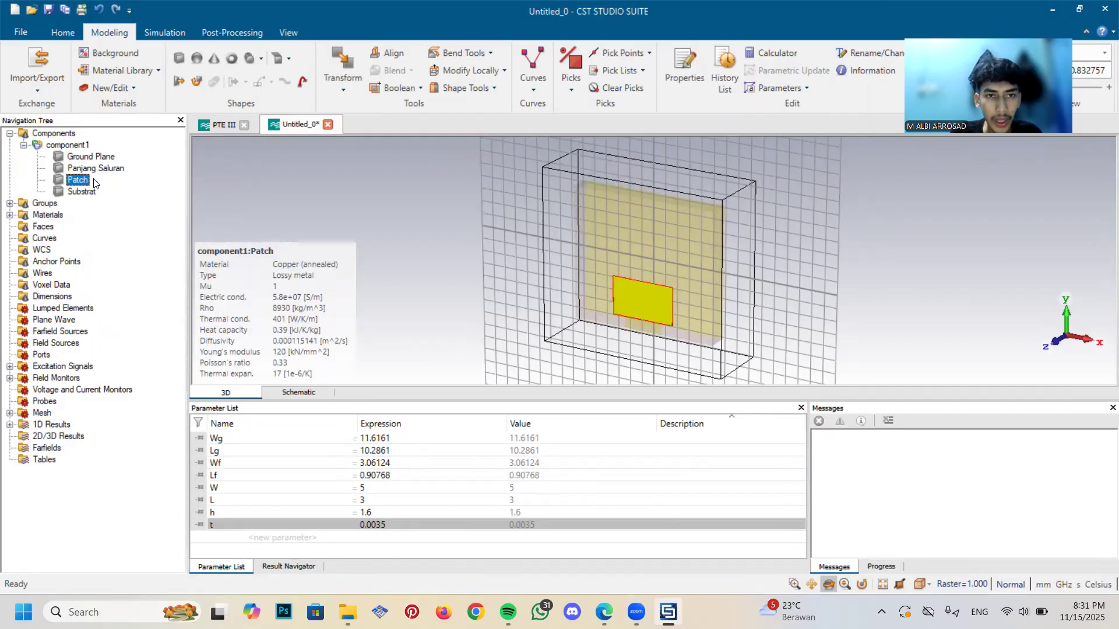
click(399, 88)
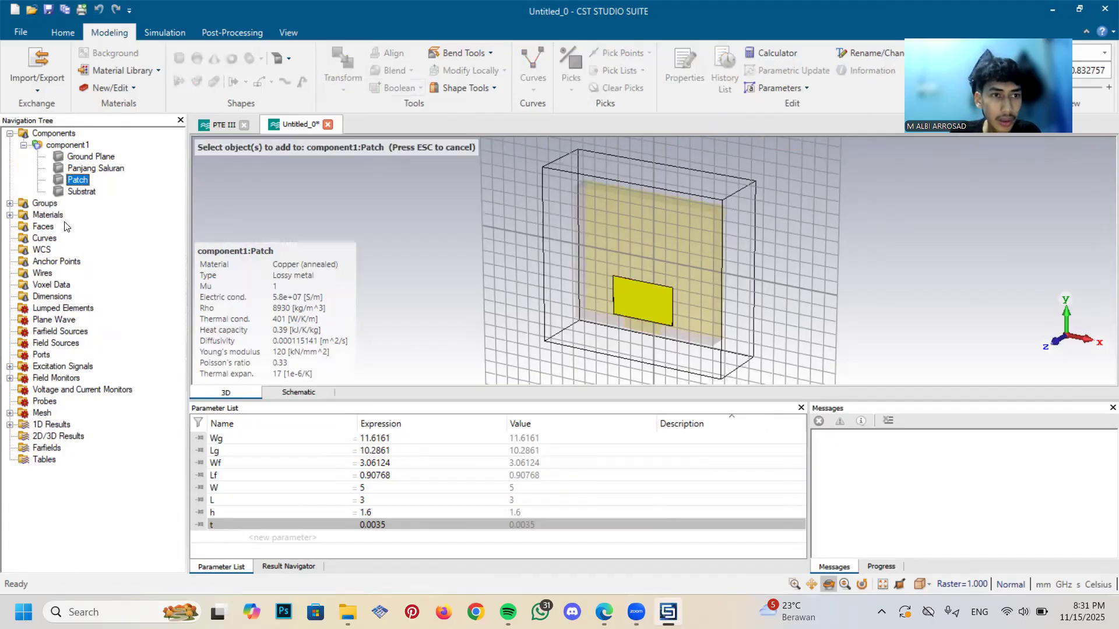
click(86, 169)
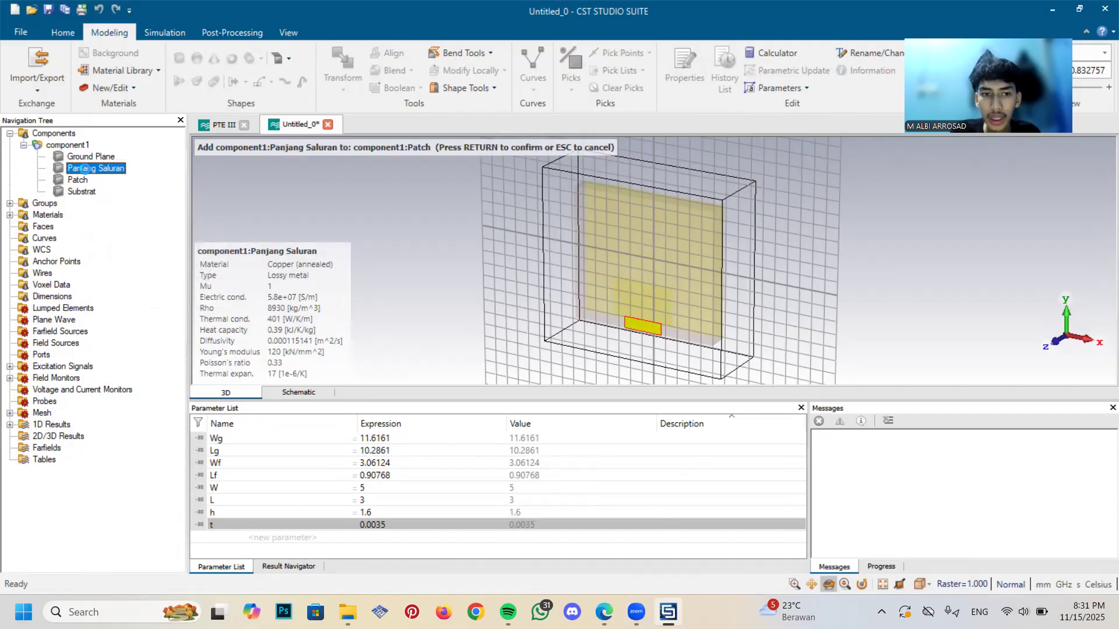
key(Return)
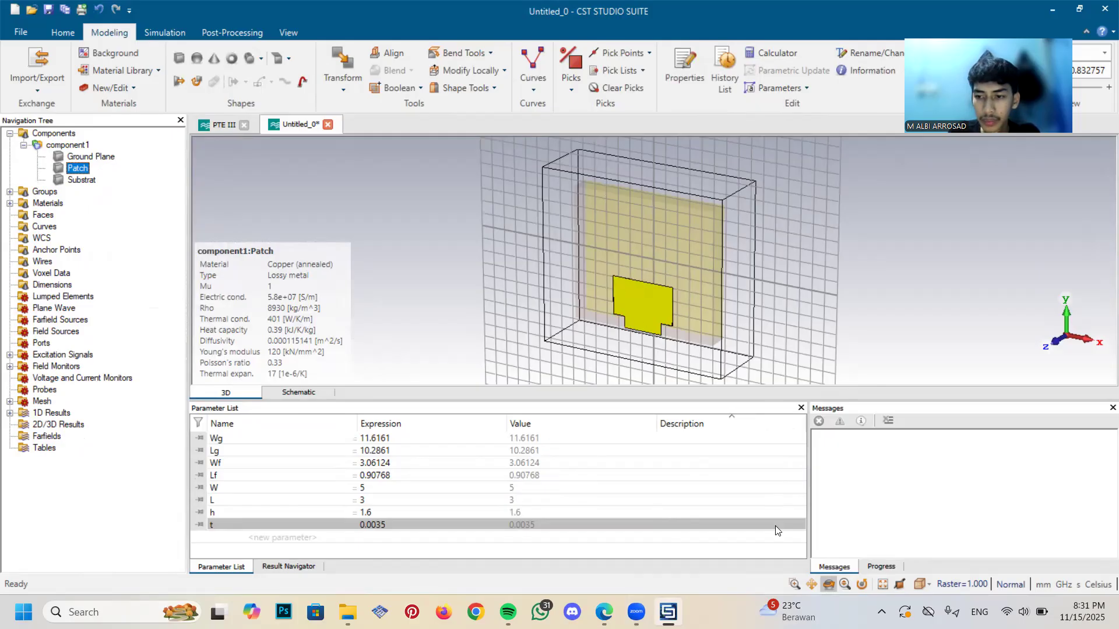
scroll(830, 150, down, 1)
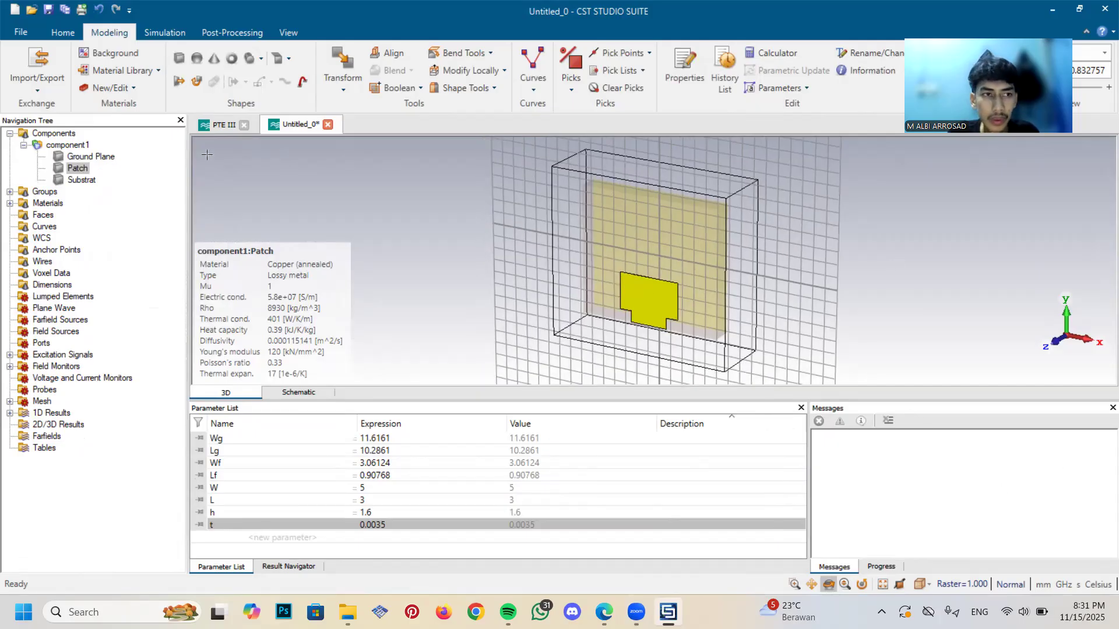
click(24, 145)
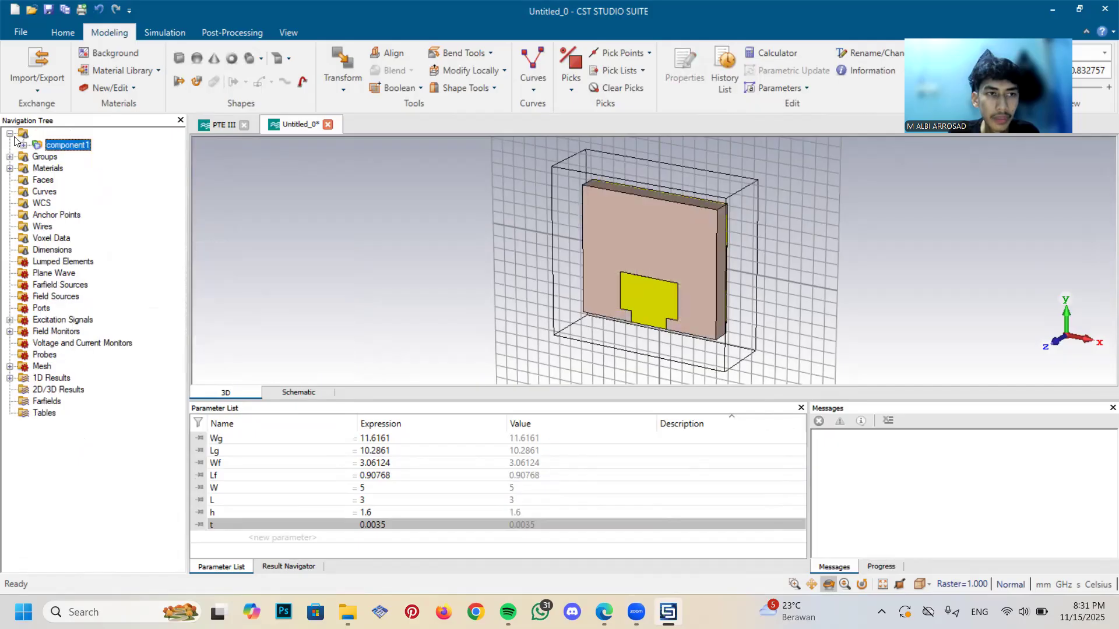
click(10, 134)
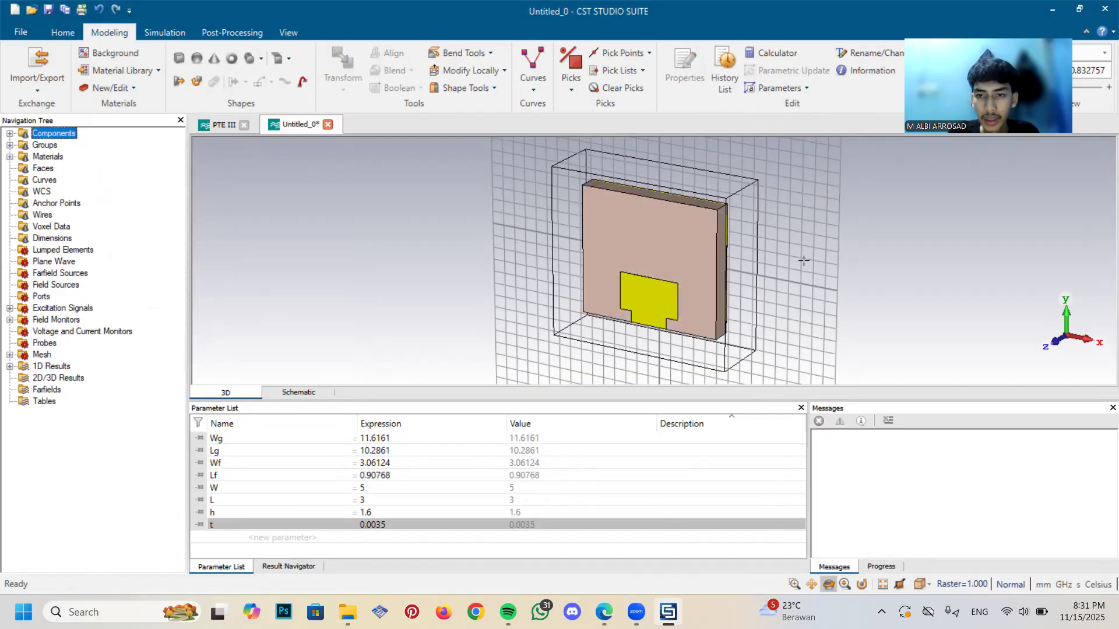
Pick the thin end face of the feed line at the substrate's lower edge with Pick Face
click(1034, 515)
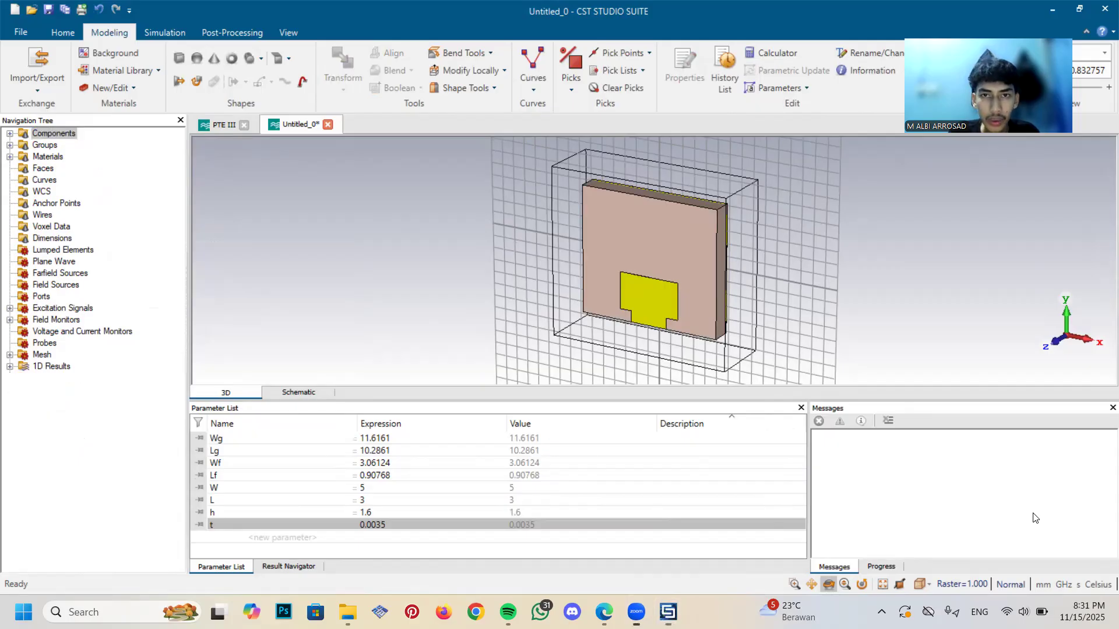
click(826, 586)
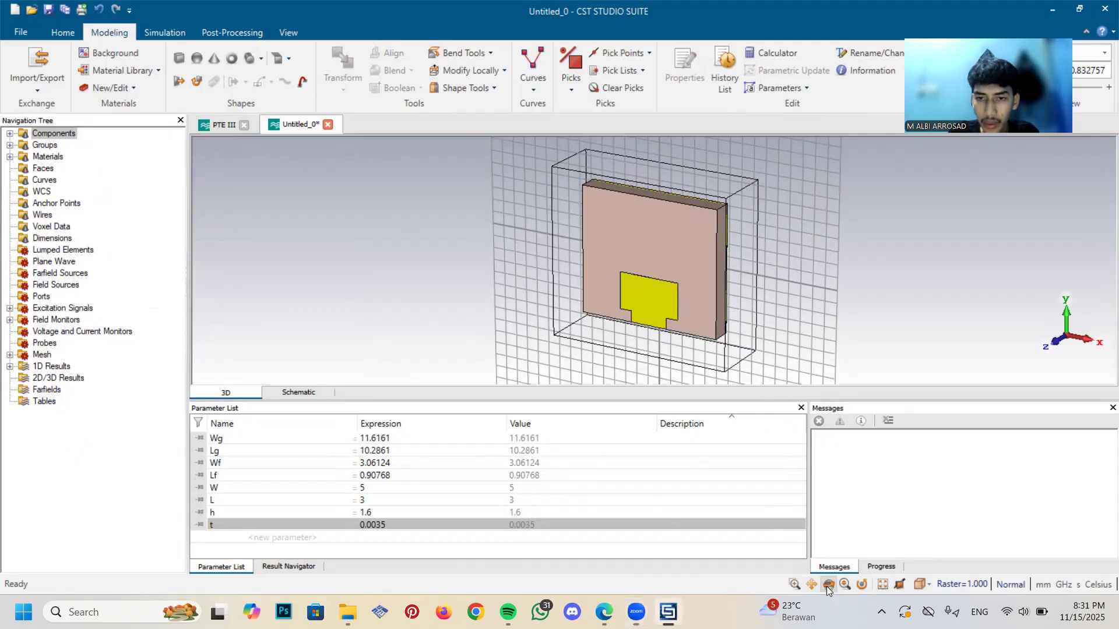
drag(702, 297, 757, 182)
drag(709, 272, 779, 239)
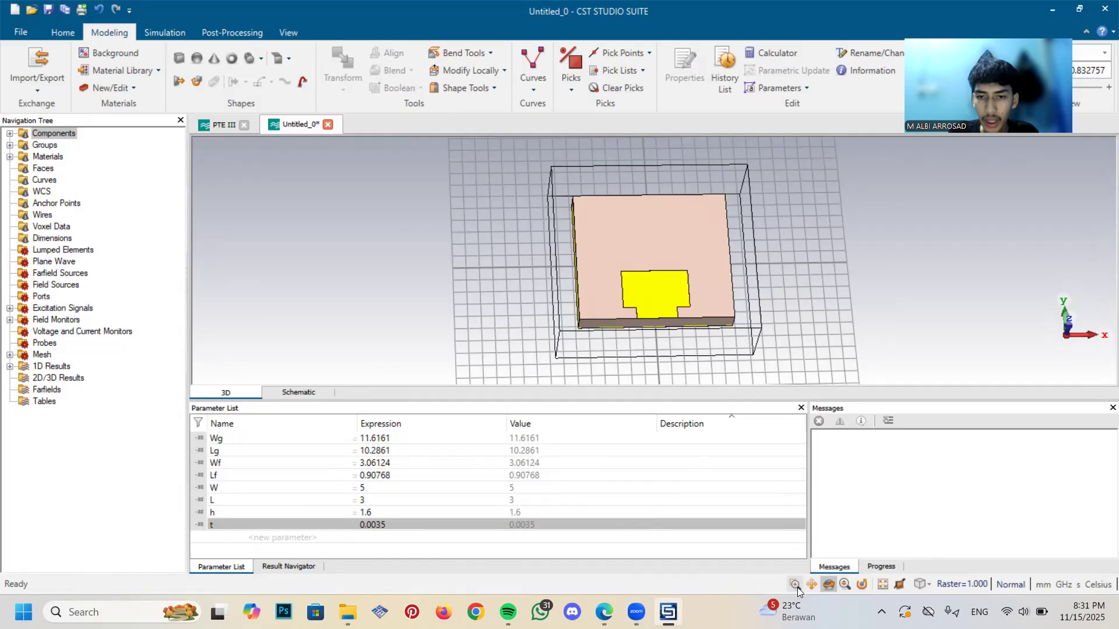
drag(601, 303, 699, 335)
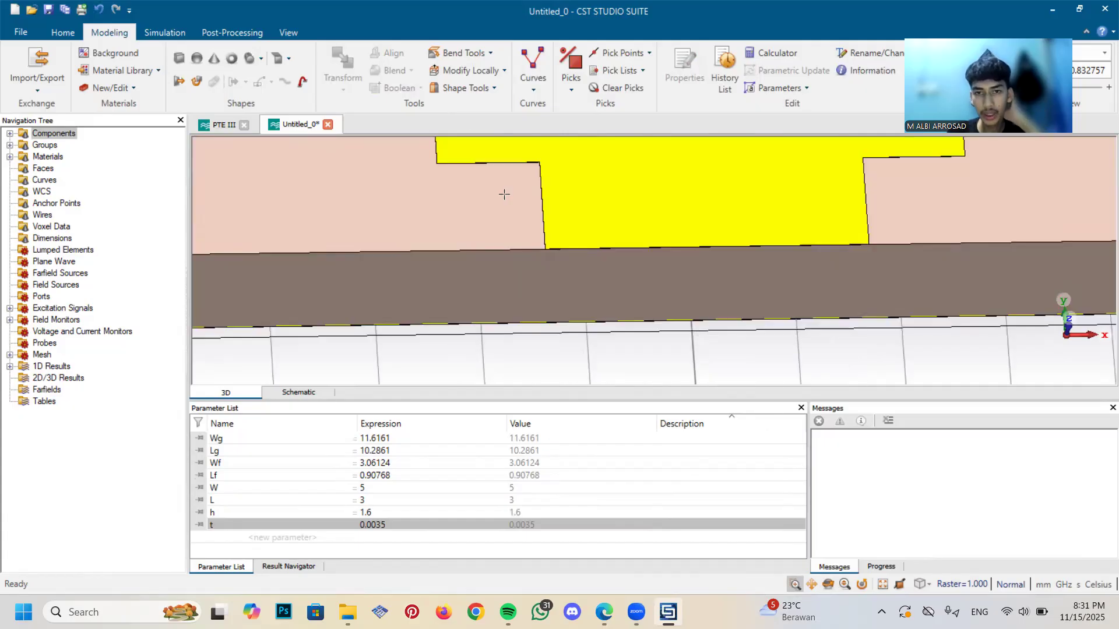
drag(496, 195, 923, 291)
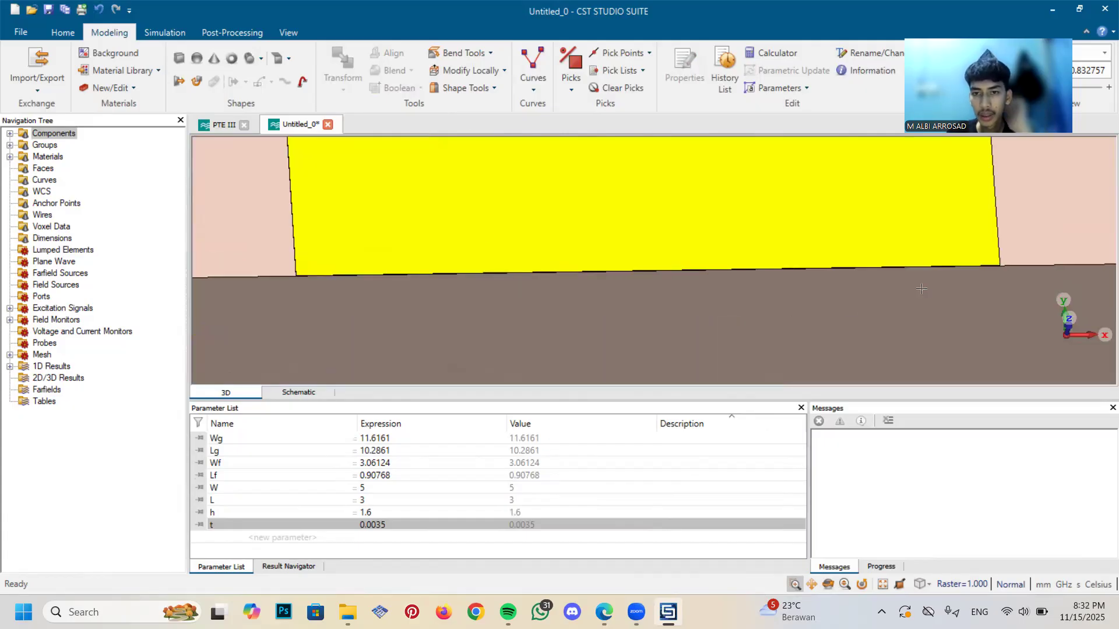
drag(487, 236, 815, 255)
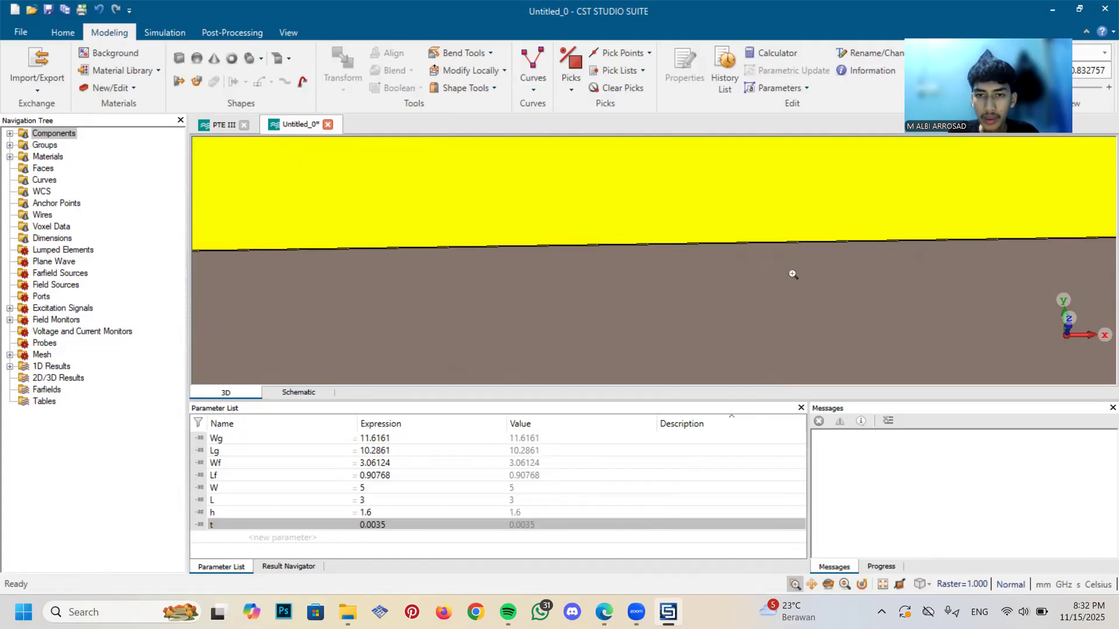
drag(609, 208, 762, 236)
drag(646, 161, 877, 265)
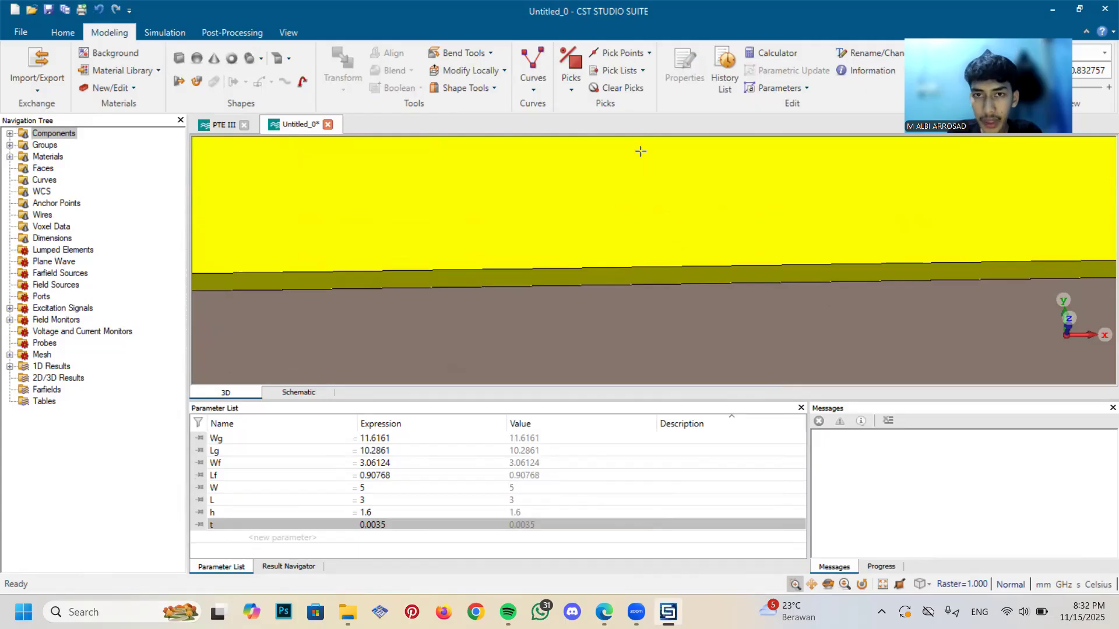
click(570, 92)
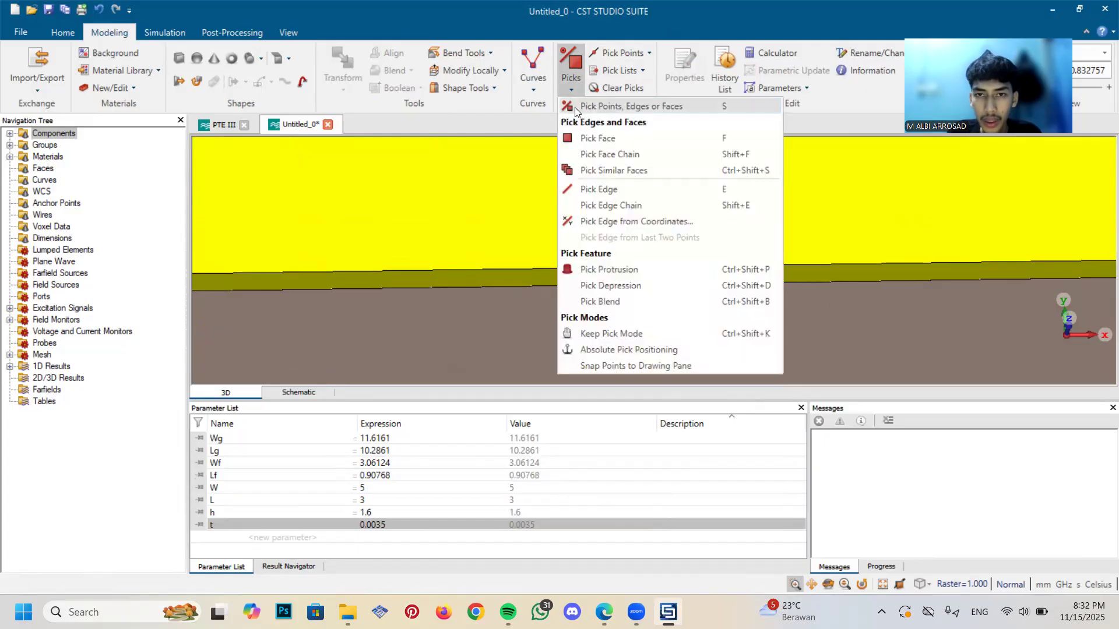
click(590, 139)
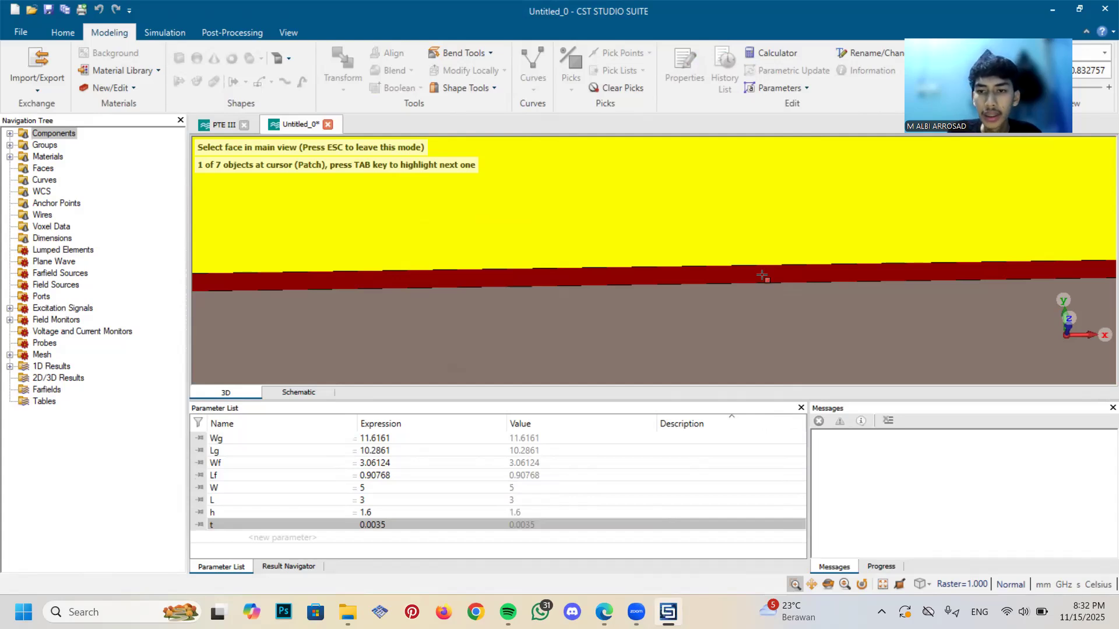
double_click(762, 276)
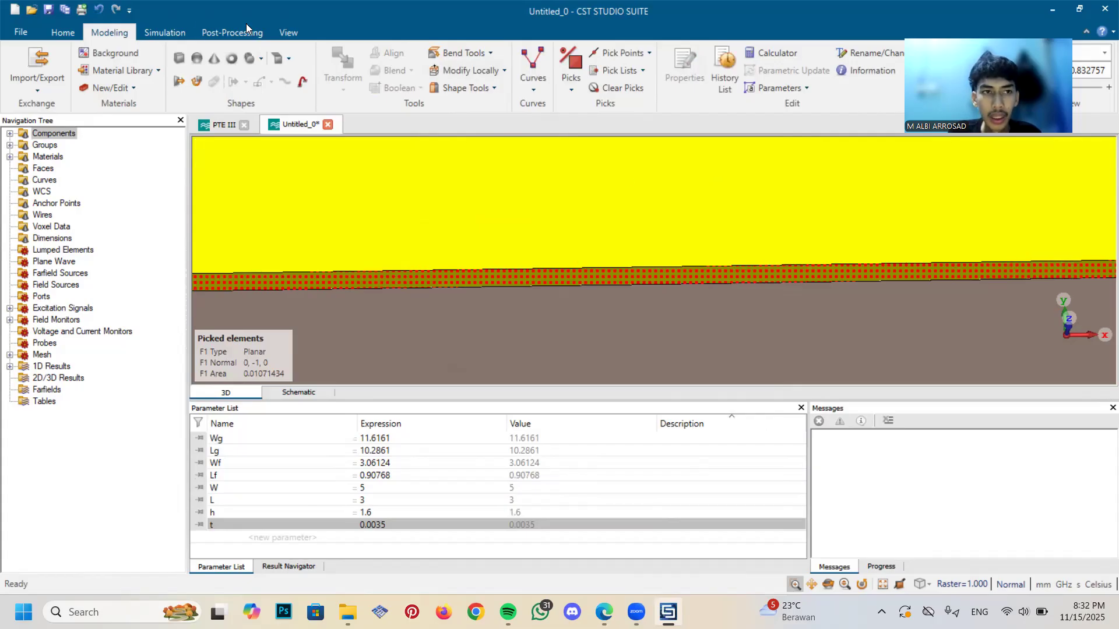
Start a waveguide port on the picked feed-line face and extend its Xmin side by 3*Wf
click(166, 33)
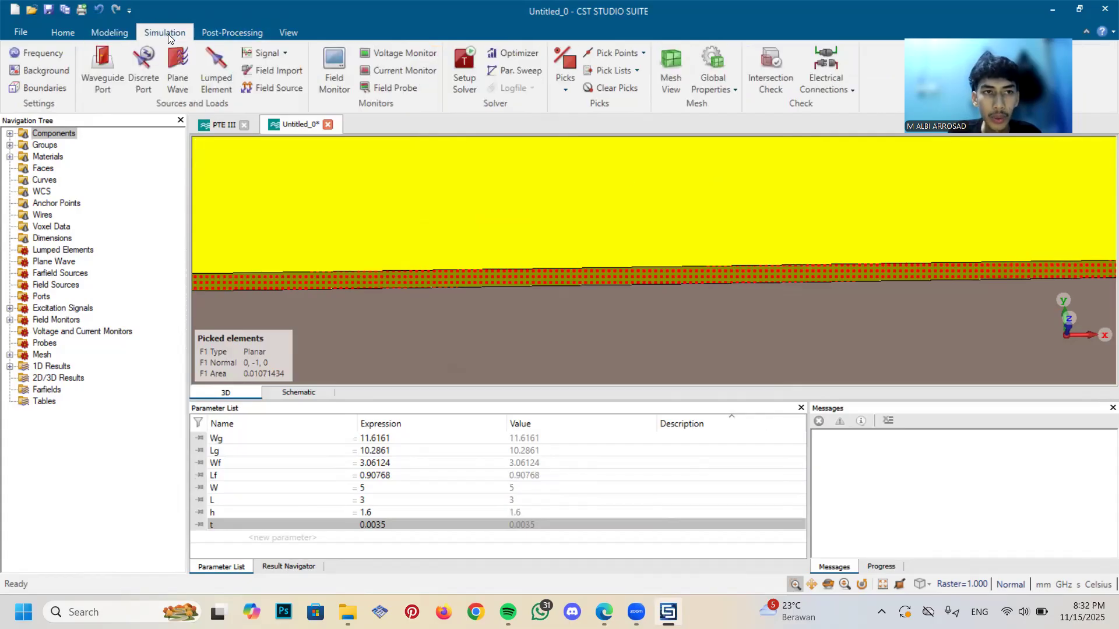
click(104, 76)
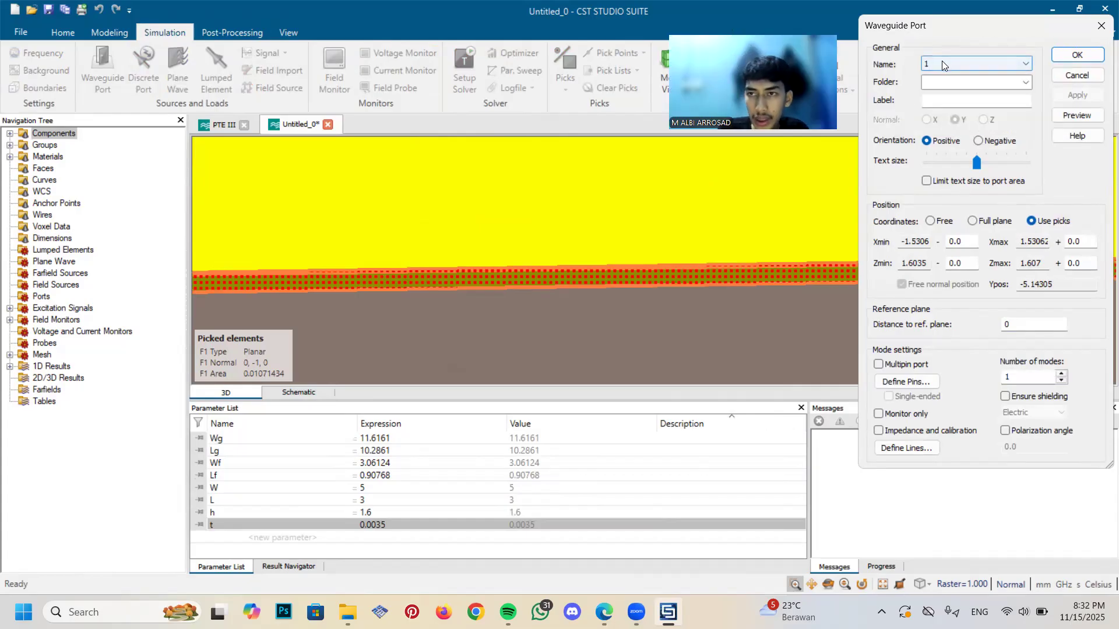
click(959, 241)
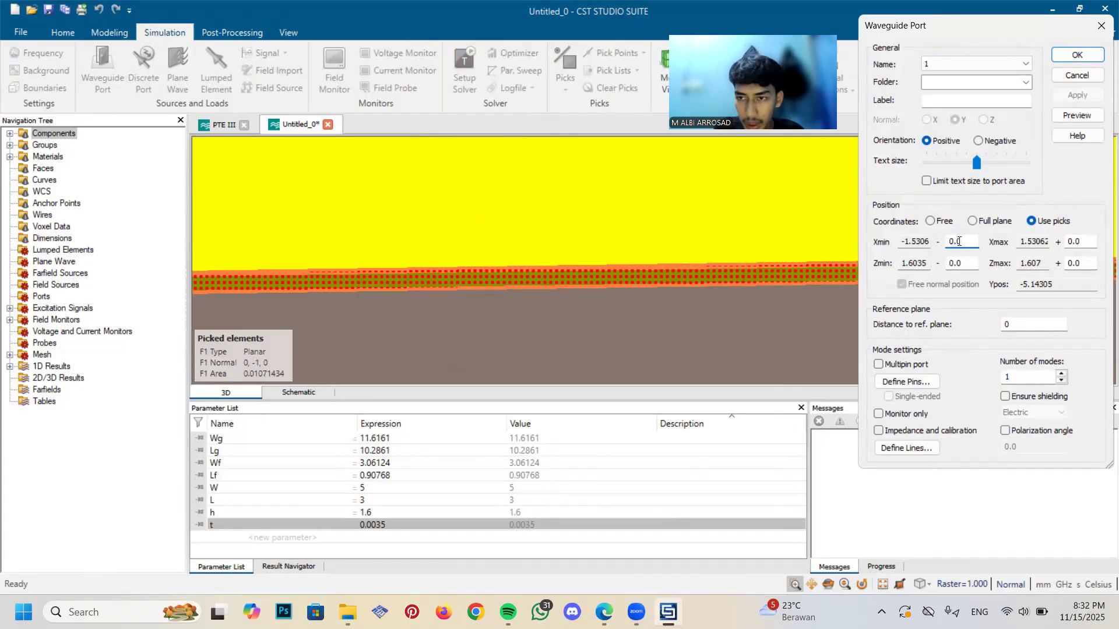
key(BackSpace)
key(BackSpace)
key(BackSpace)
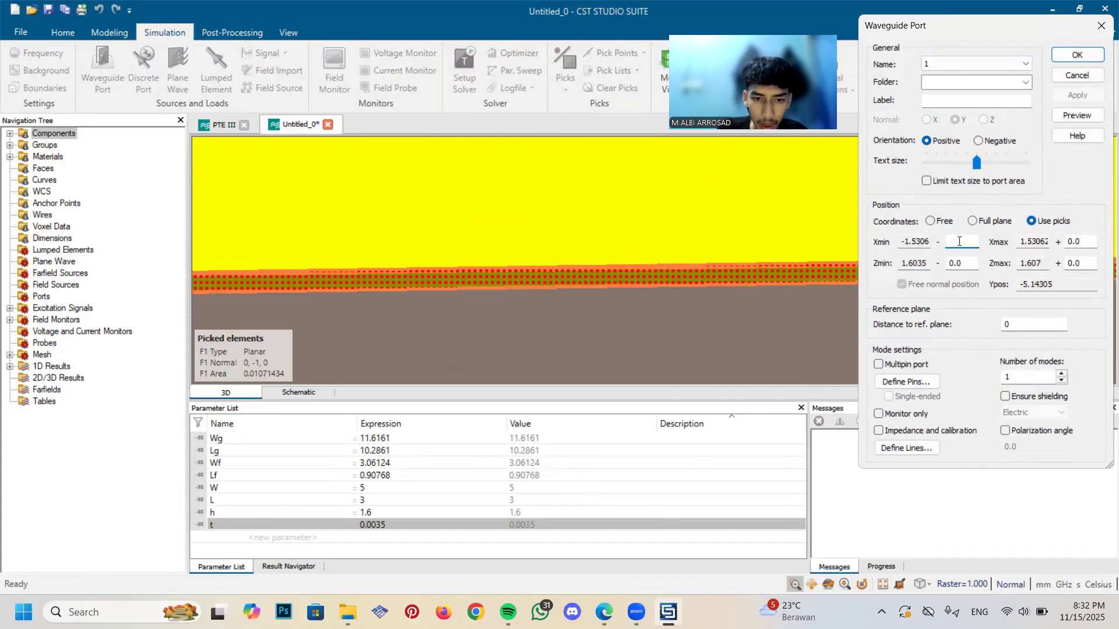
text(3)
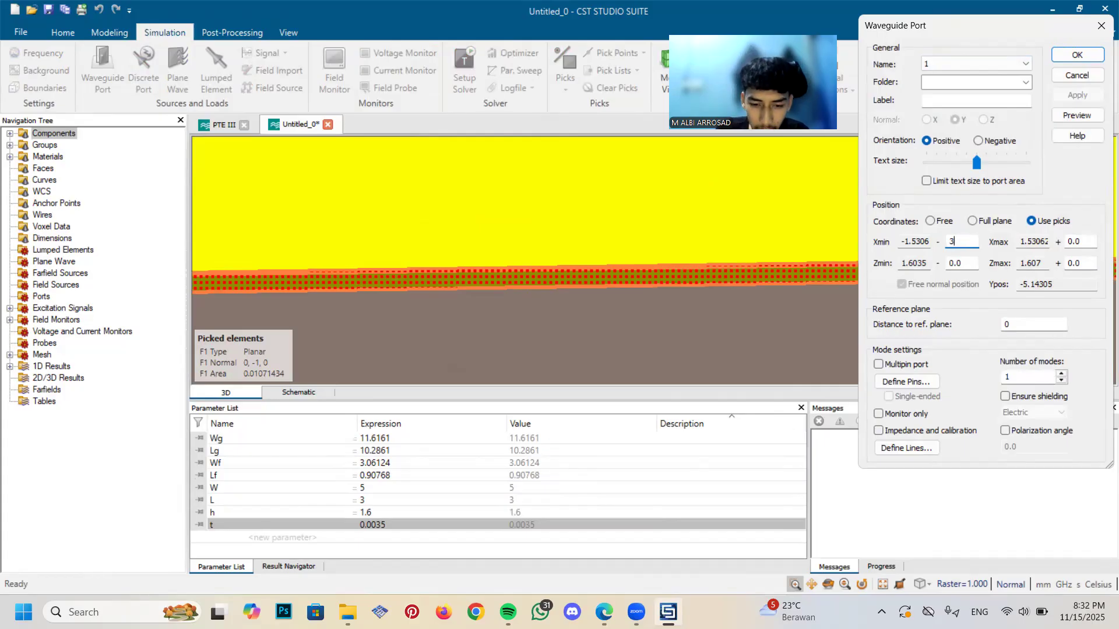
text(*Wf)
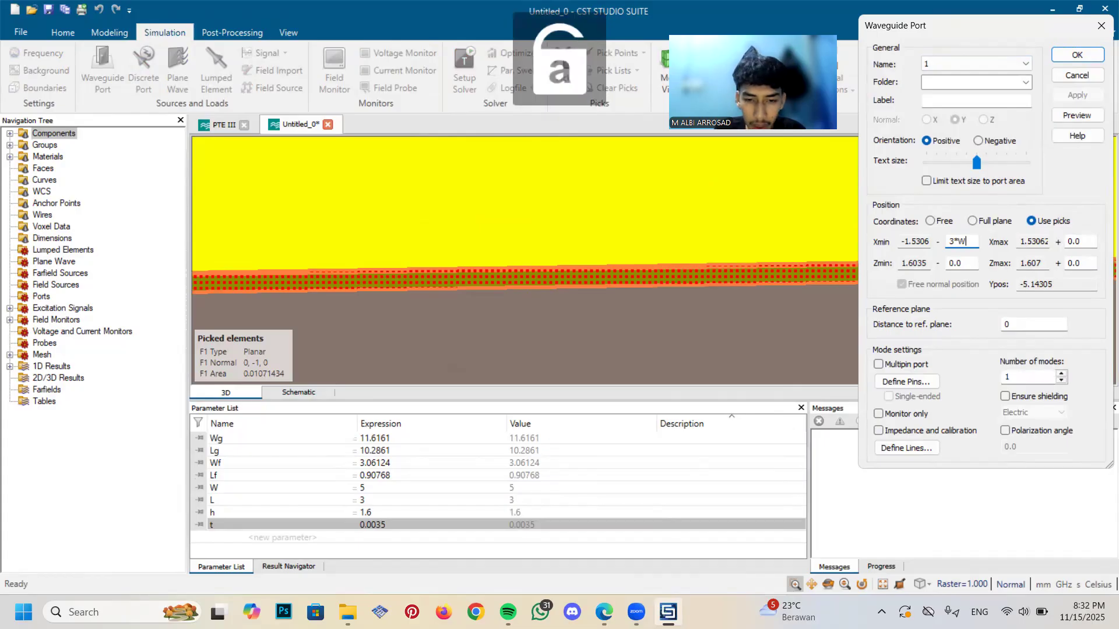
key(shift+Left)
key(shift+Left)
key(shift+Left)
key(shift+Left)
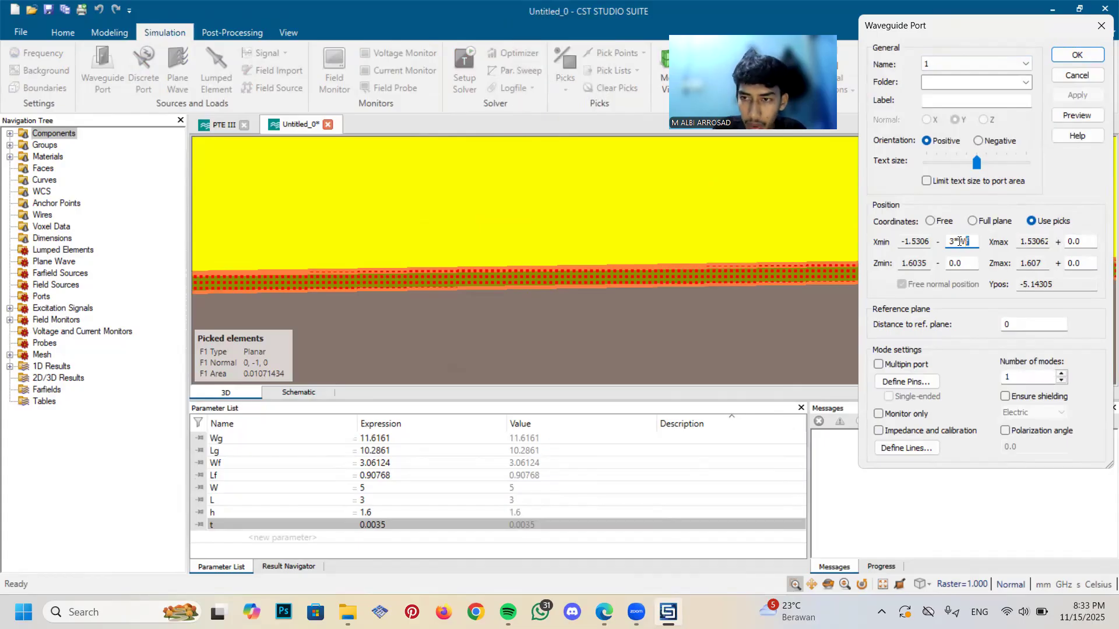
text(00)
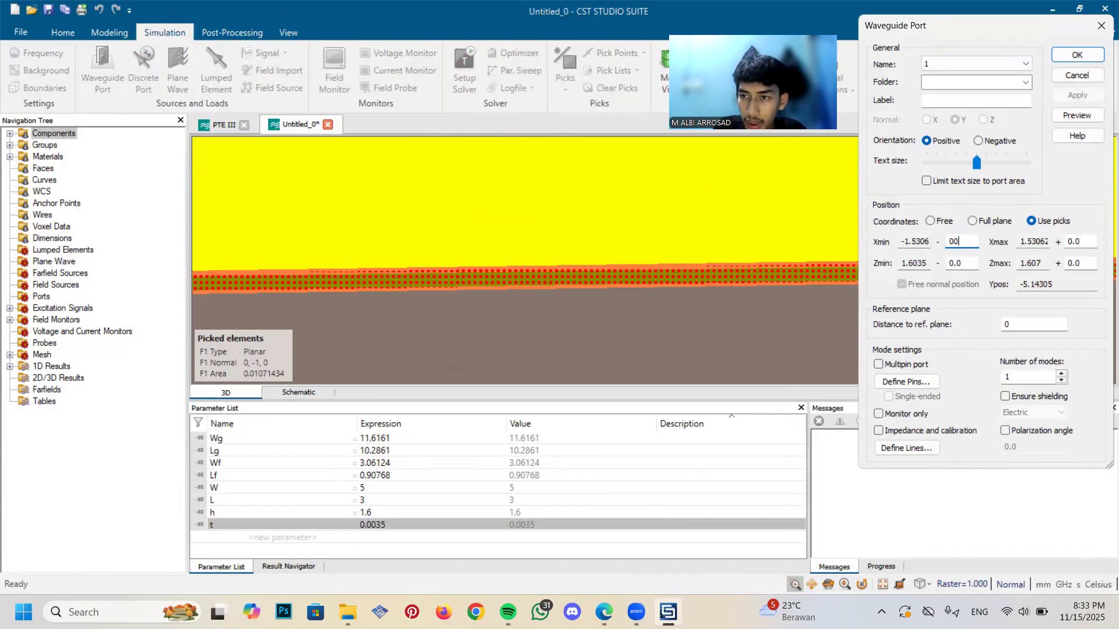
key(ctrl+z)
key(Right)
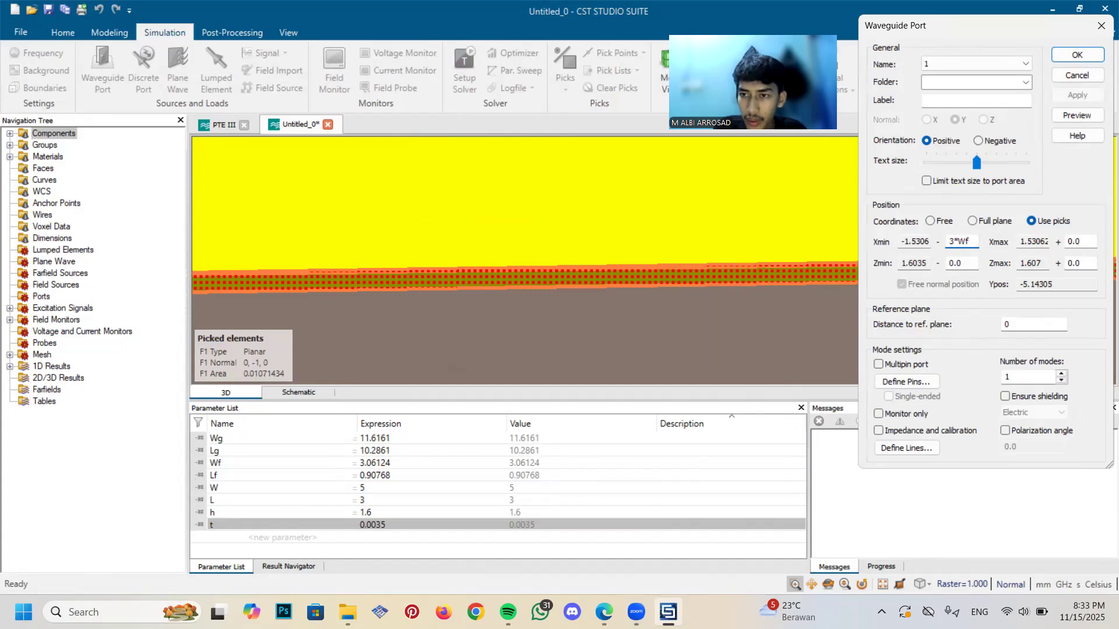
Extend the waveguide port's Xmax side by 3*Wf
key(Tab)
key(Tab)
text(3*Wf)
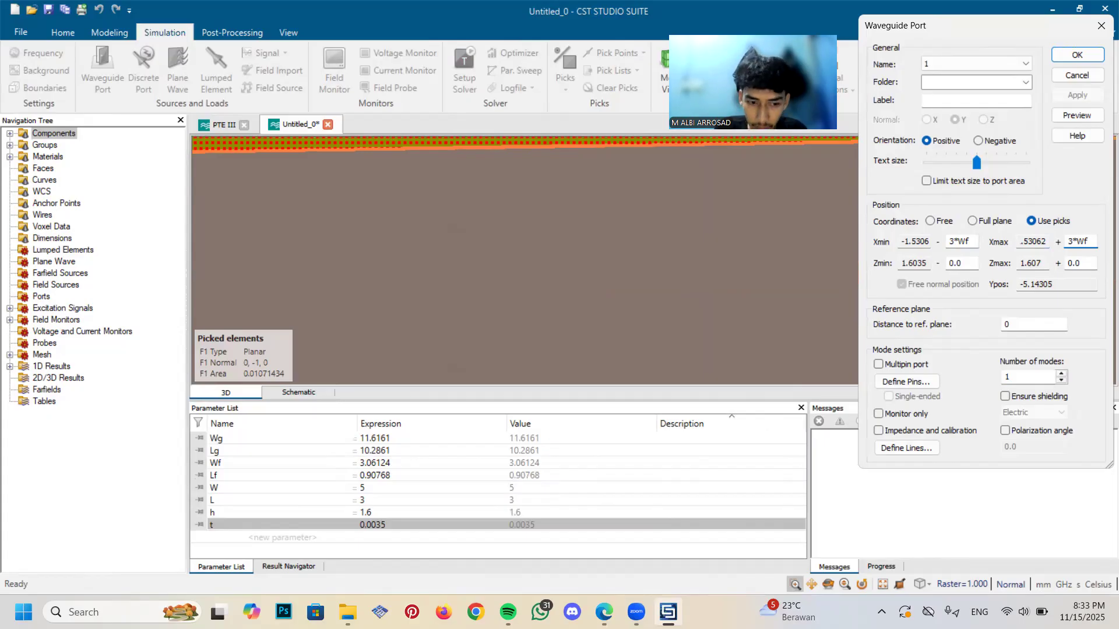
Extend the port by t+h at Zmin and 3*Wf at Zmax, and create waveguide port 1
key(Tab)
key(Tab)
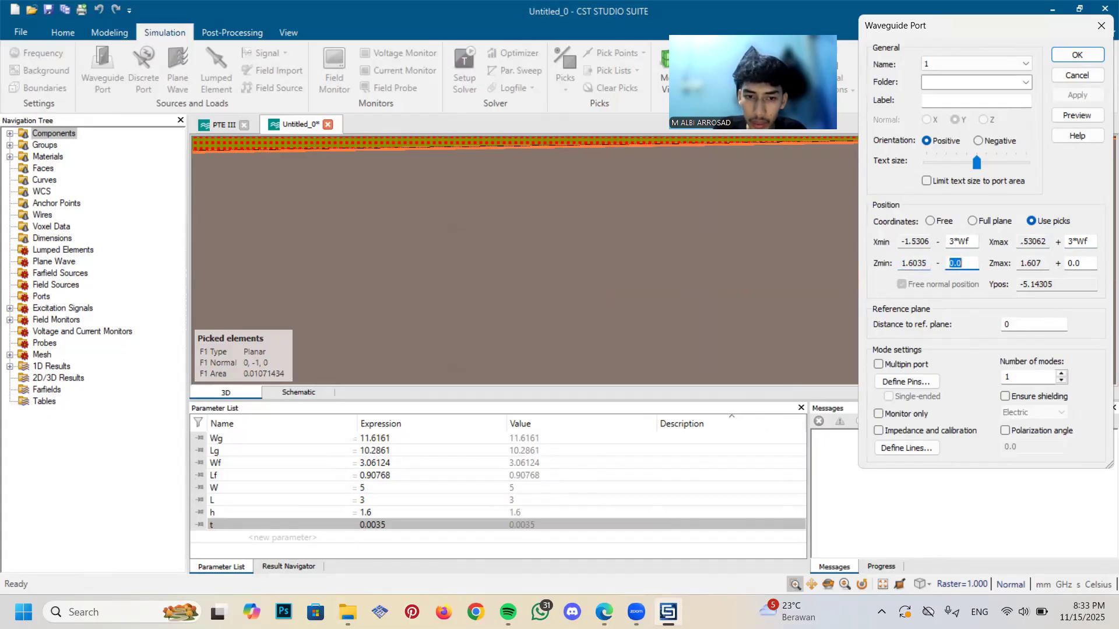
text(t+h)
key(Tab)
key(Tab)
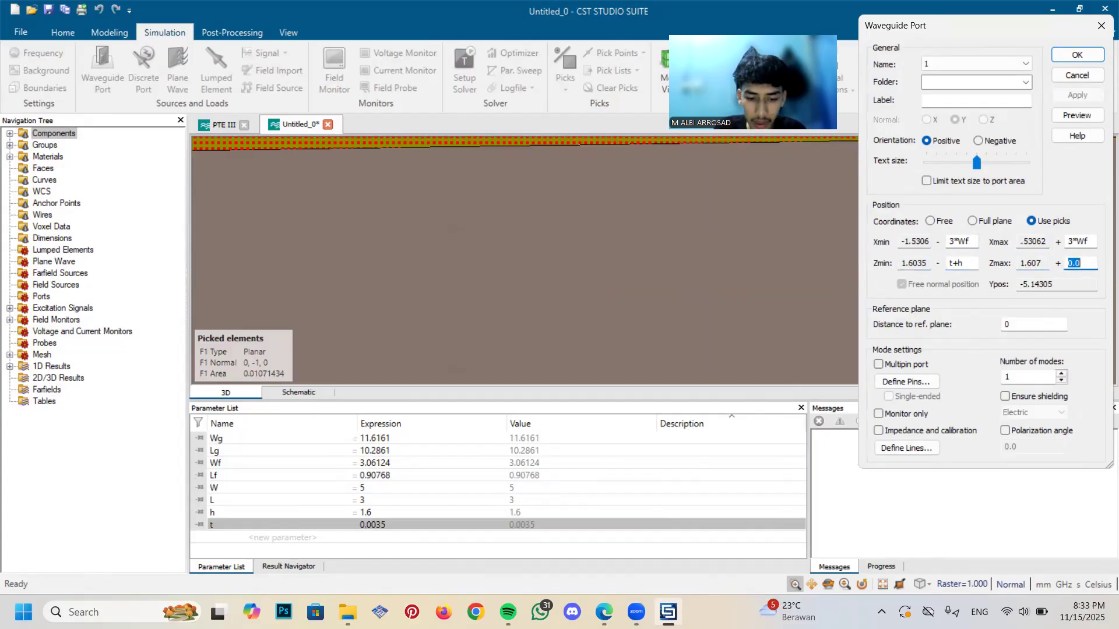
text(3*Wf)
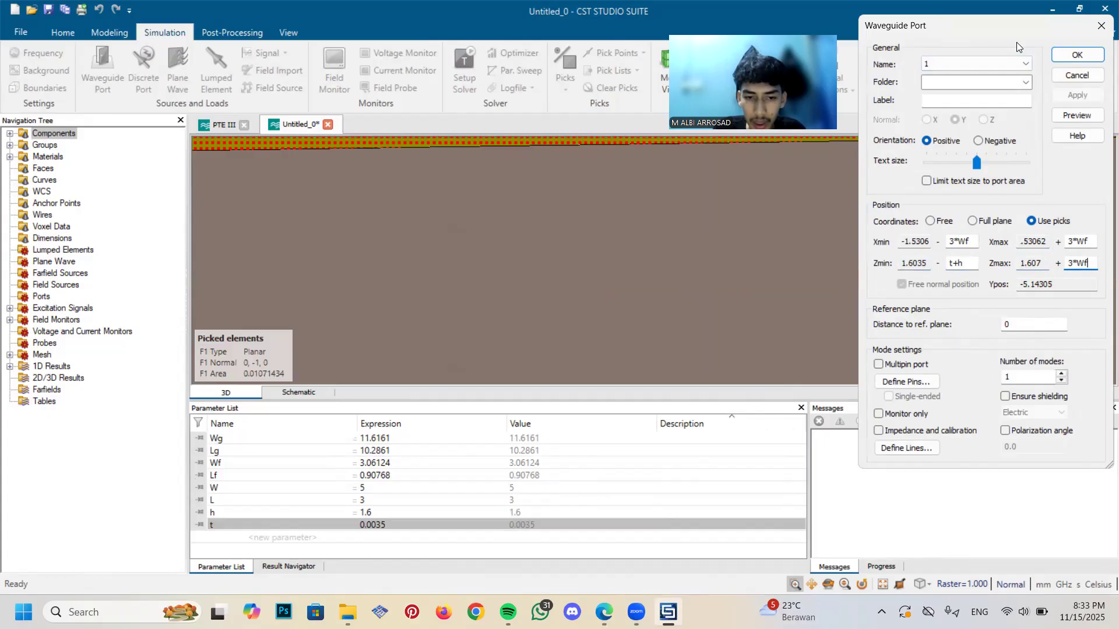
click(1077, 55)
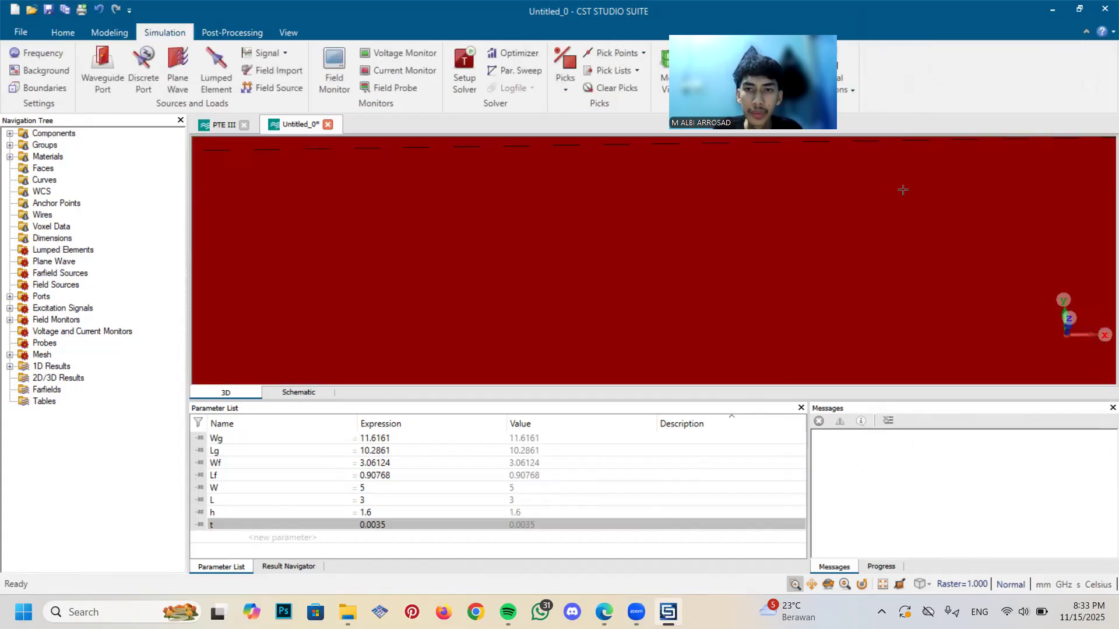
Start the time domain solver calculation for the antenna, keeping the default solver parameters
key(space)
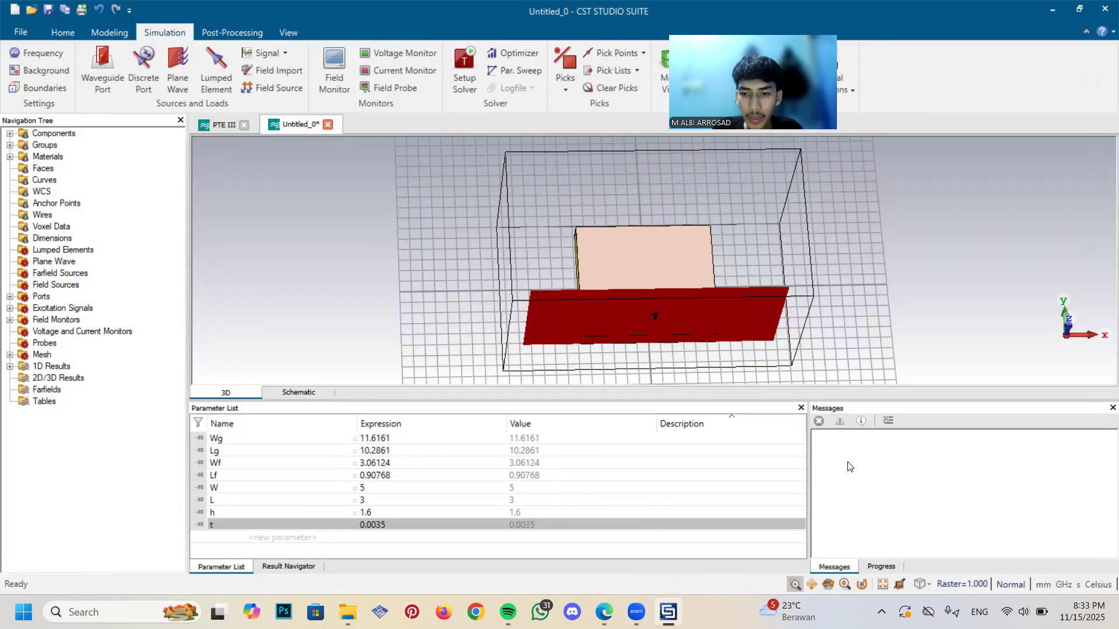
click(828, 584)
drag(790, 280, 727, 315)
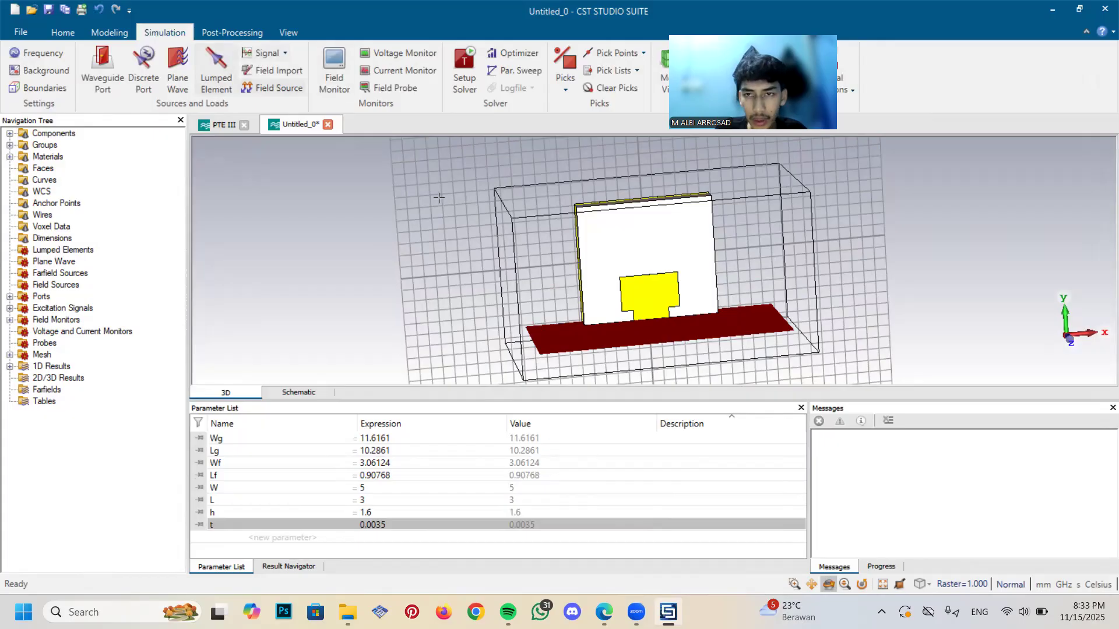
drag(785, 259, 760, 251)
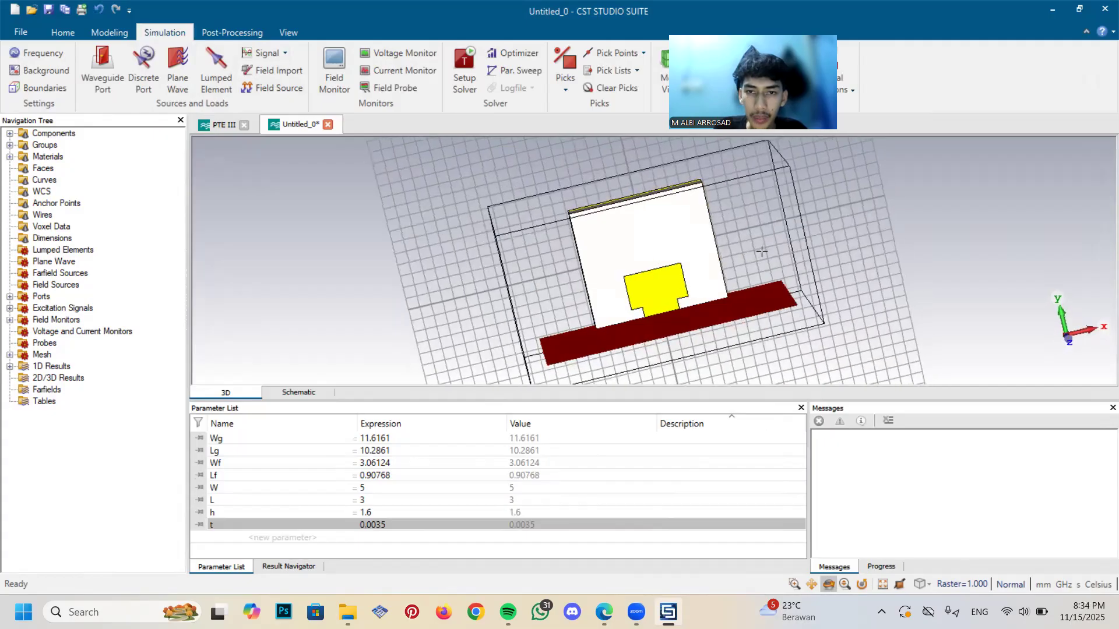
click(456, 83)
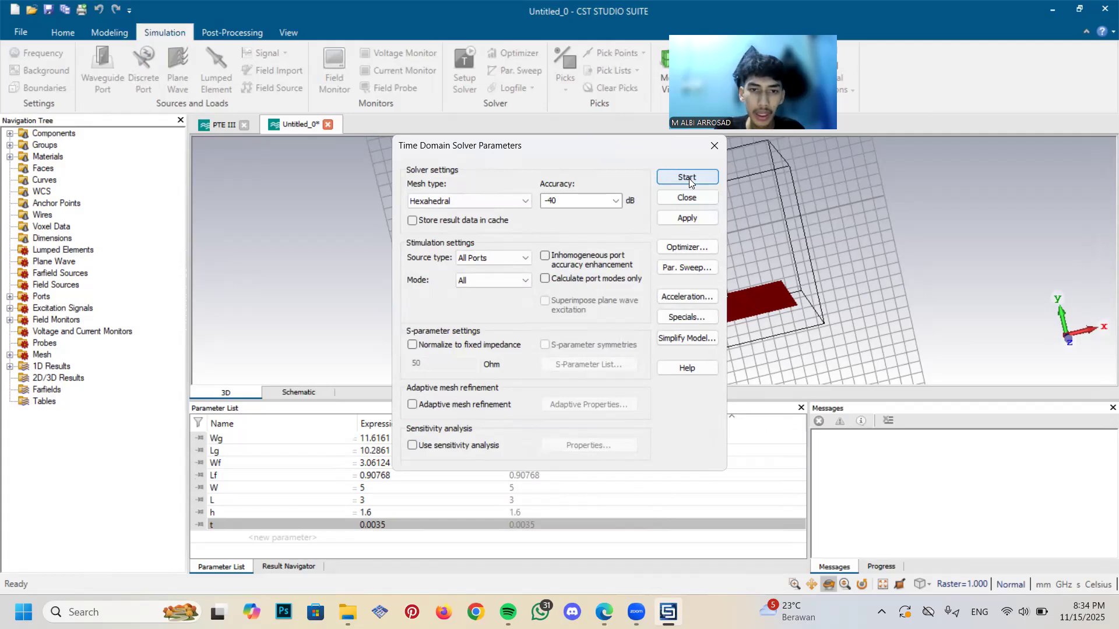
click(688, 178)
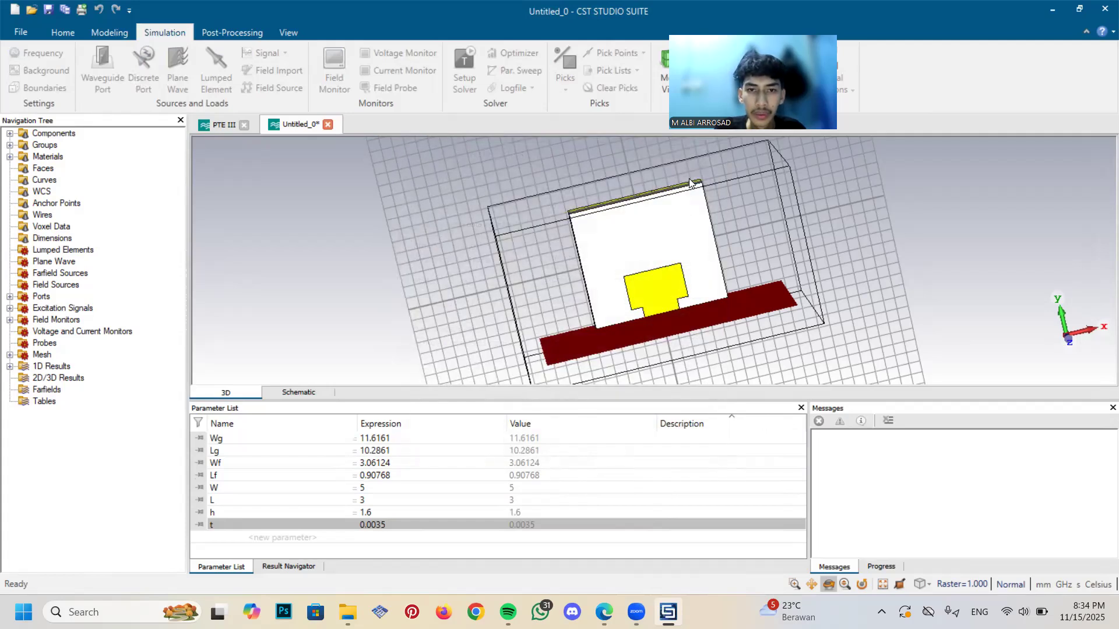